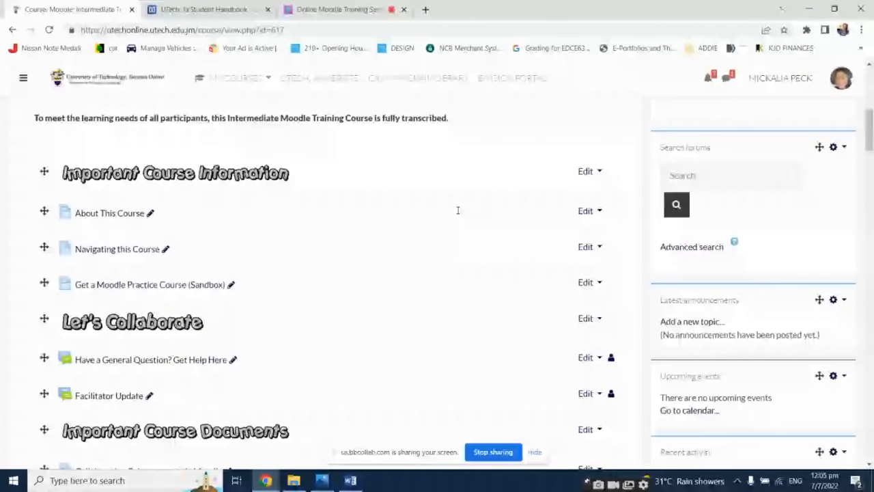
Scroll through the Intermediate Moodle Training course to review the activities listed under each unit
scroll(457, 212, "down", 5)
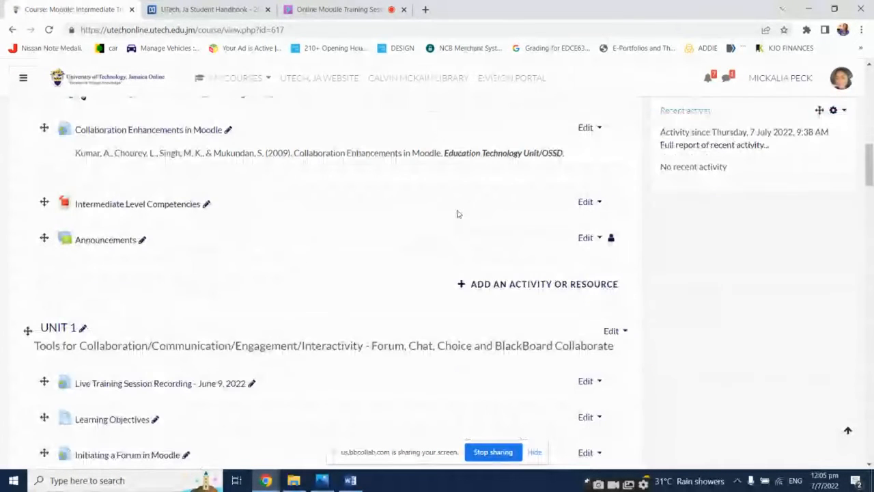
scroll(458, 213, "down", 1)
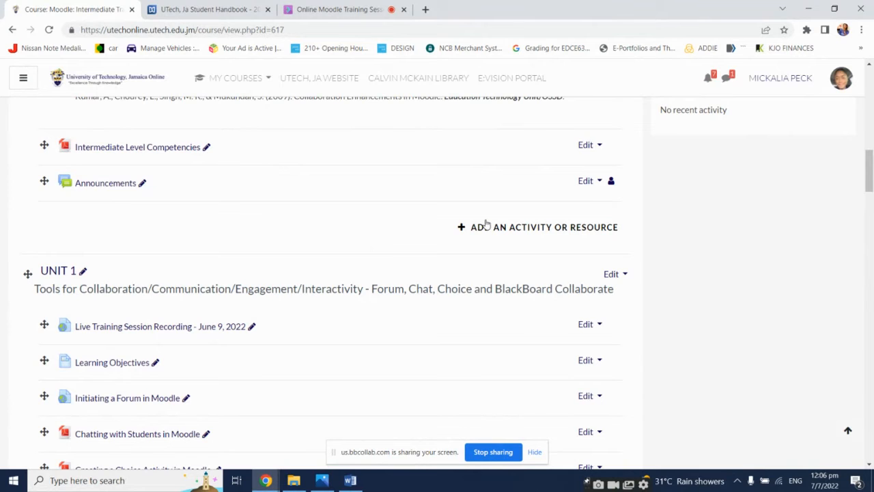
scroll(486, 224, "up", 15)
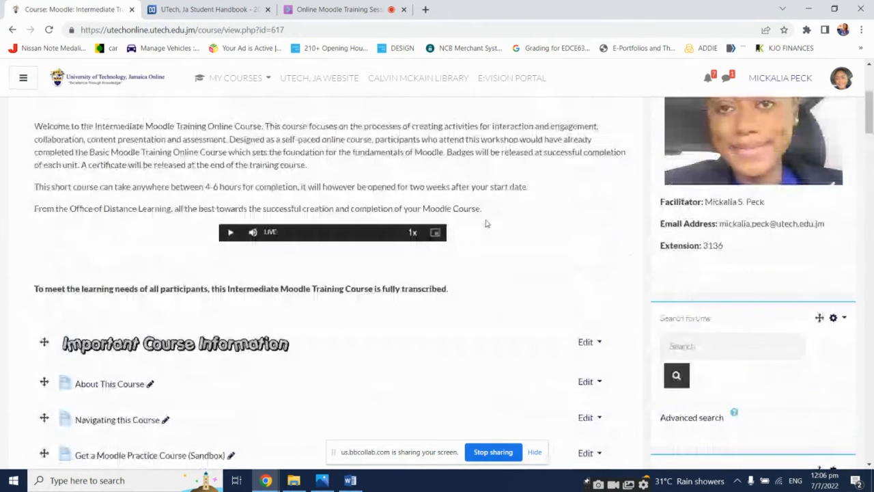
scroll(486, 224, "down", 5)
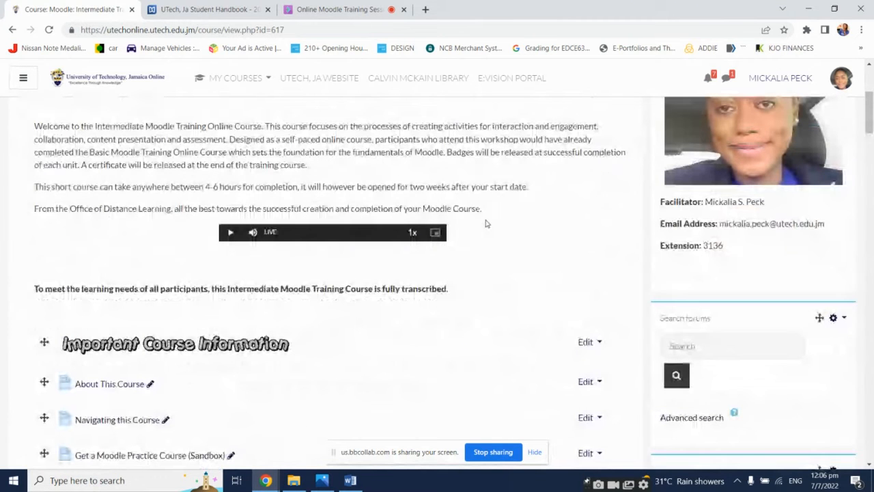
scroll(486, 224, "down", 8)
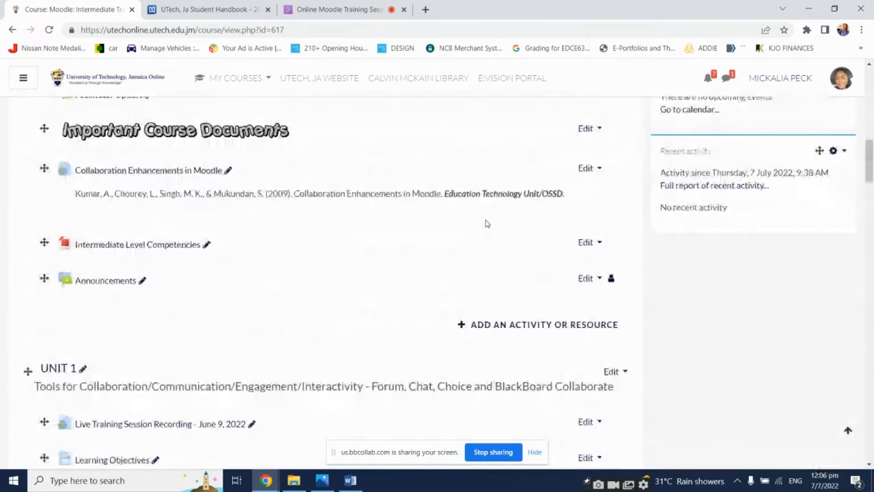
scroll(486, 224, "down", 3)
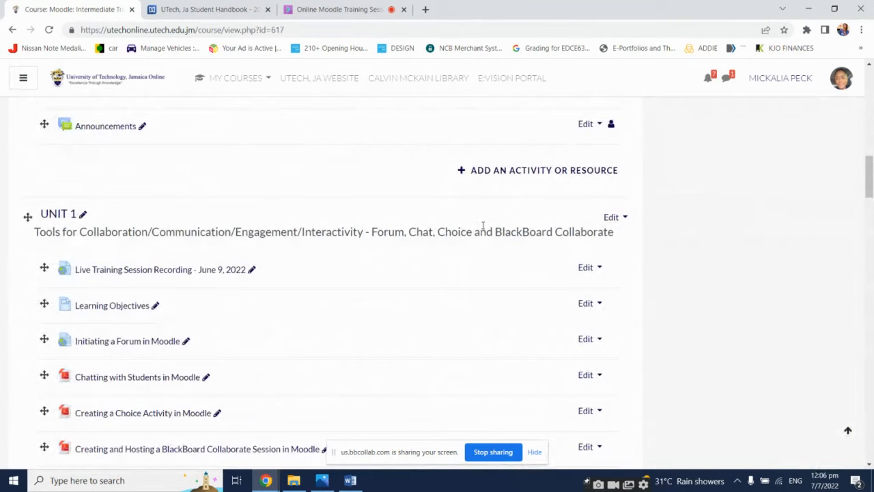
scroll(483, 226, "down", 9)
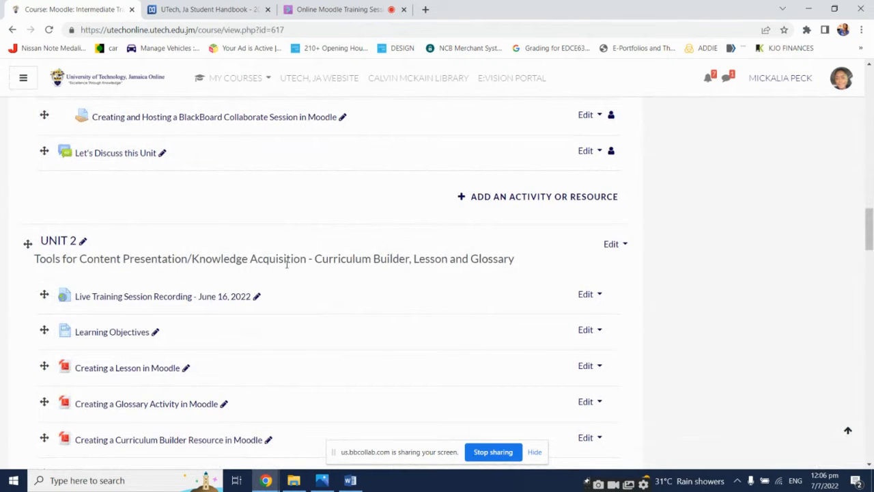
scroll(286, 264, "down", 2)
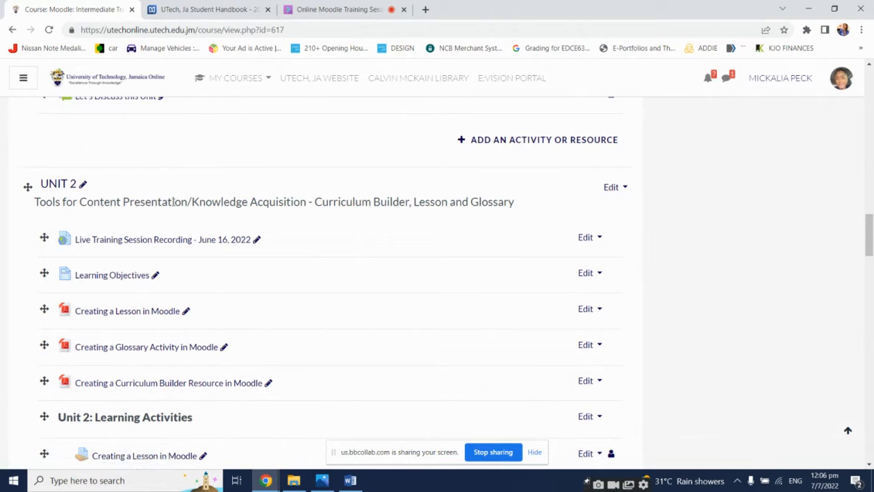
scroll(253, 285, "down", 12)
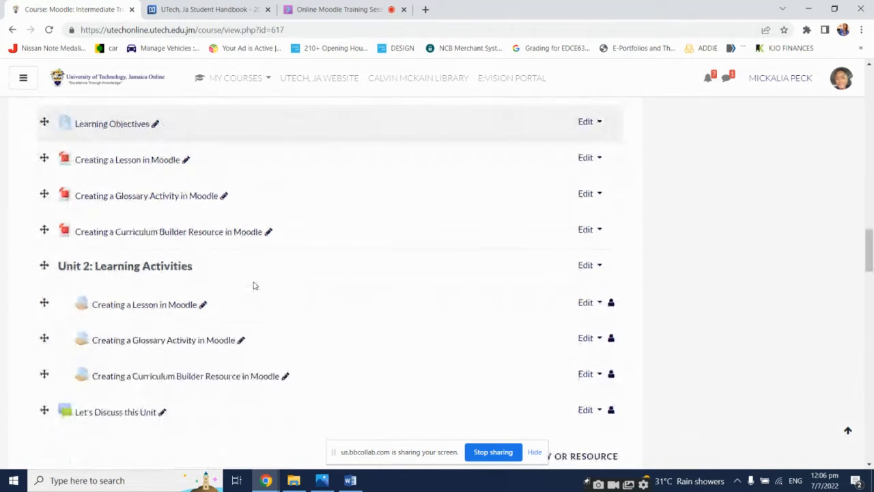
scroll(253, 285, "down", 4)
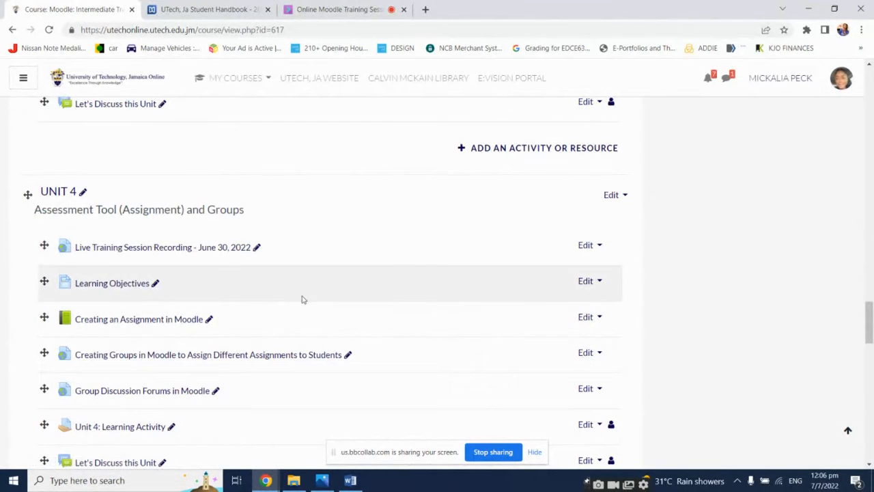
scroll(304, 299, "down", 3)
scroll(305, 298, "down", 1)
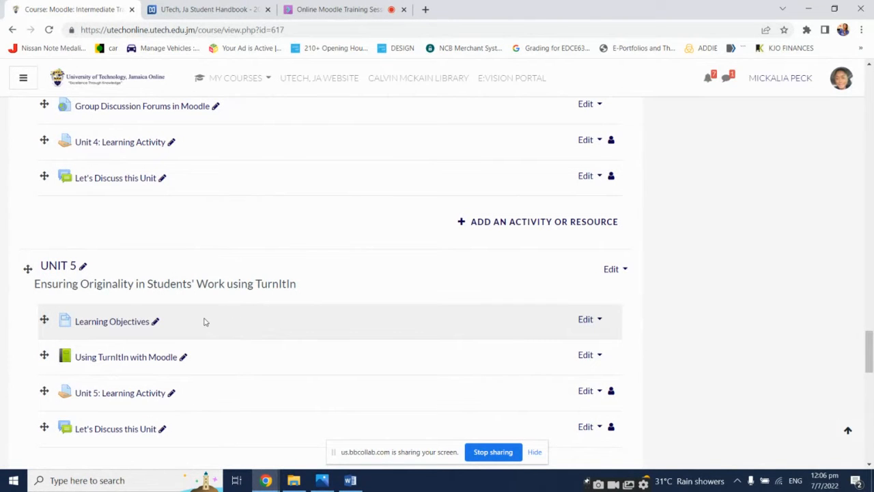
scroll(204, 321, "down", 1)
scroll(204, 322, "up", 2)
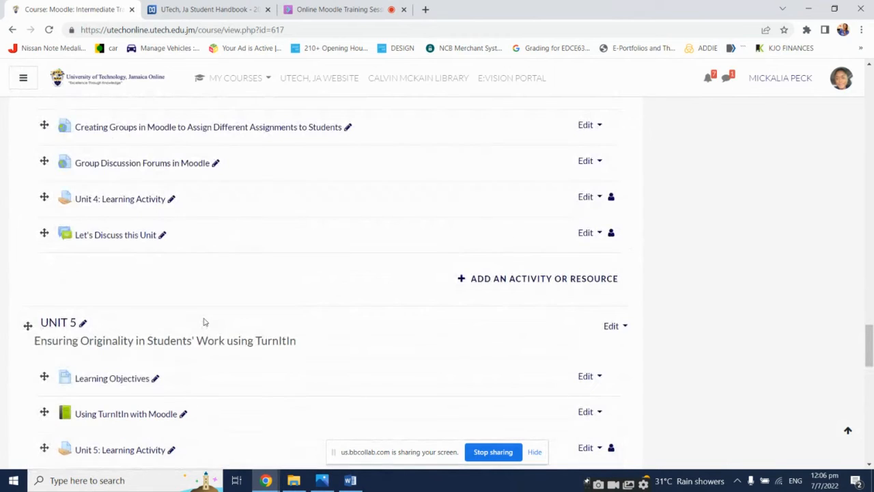
scroll(204, 321, "down", 1)
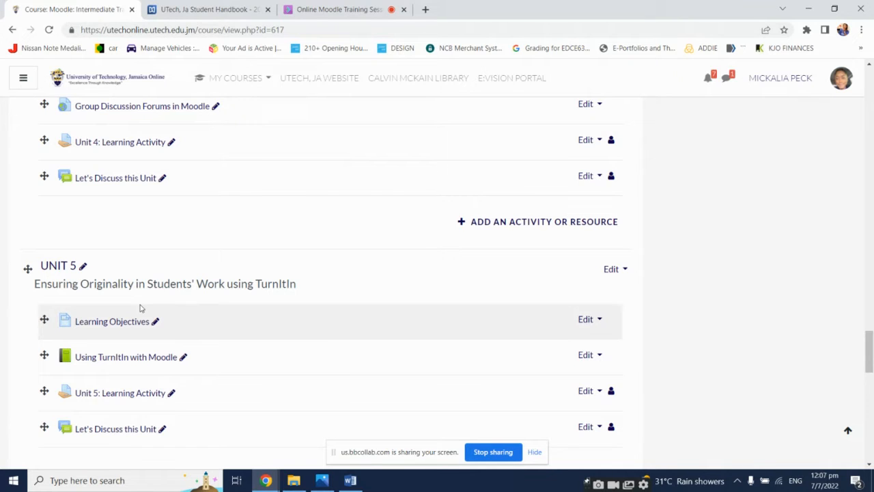
scroll(725, 351, "down", 1)
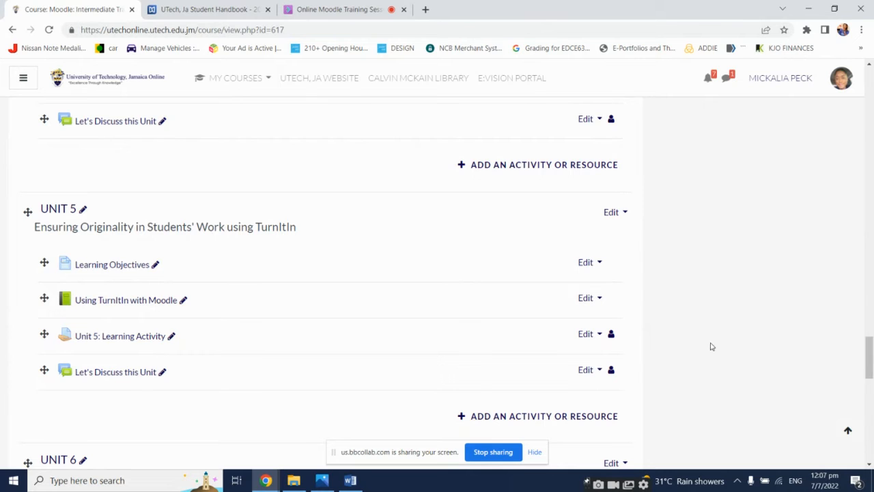
Open the Moodle Demonstration Course (MDC1001) from the My Courses list
left_click(352, 6)
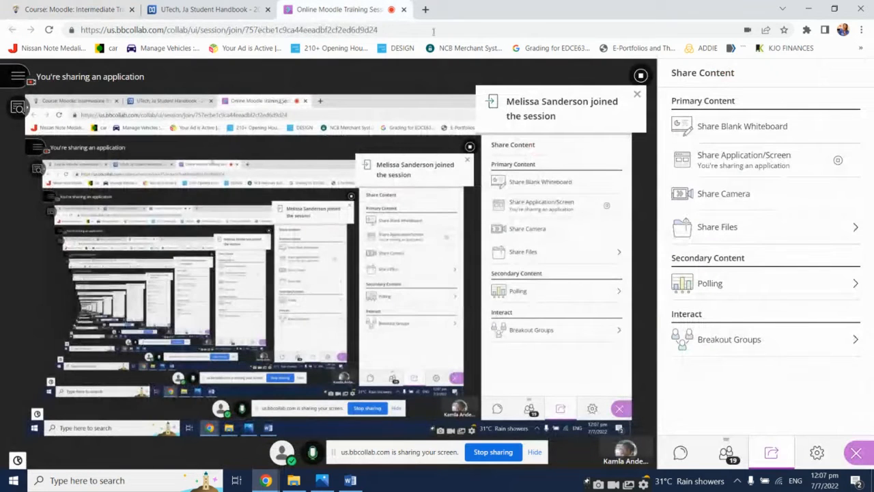
left_click(127, 6)
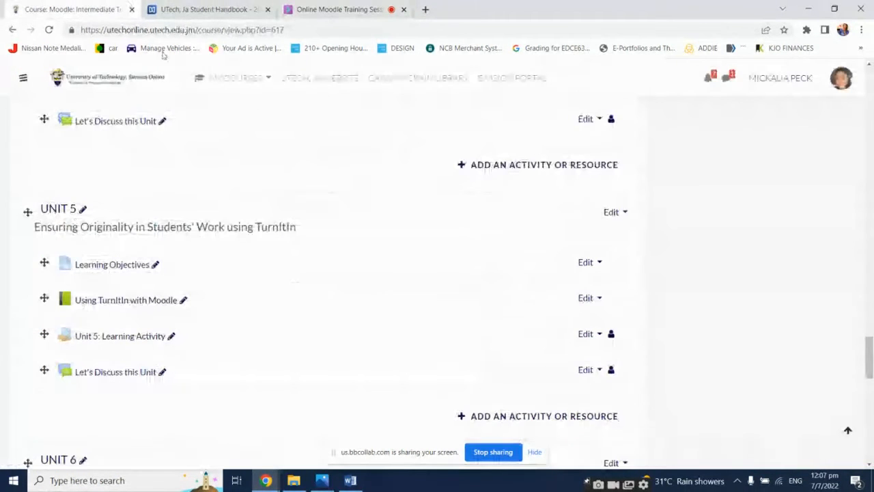
left_click(265, 81)
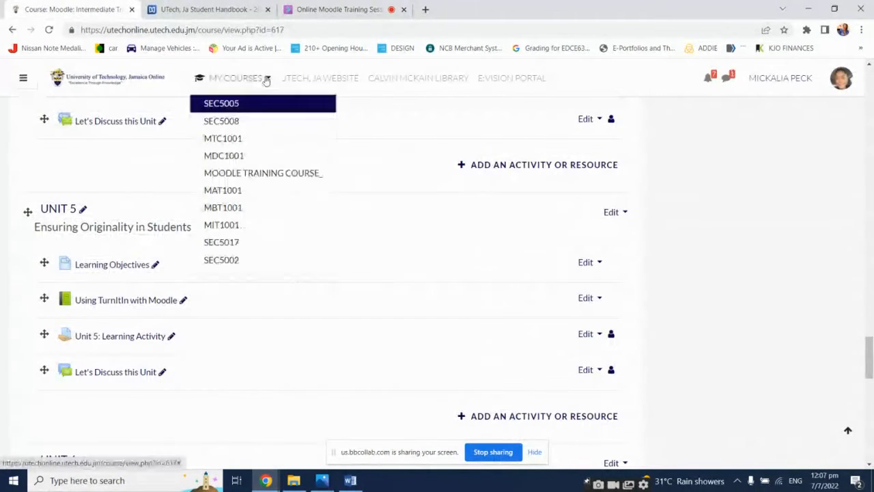
left_click(244, 165)
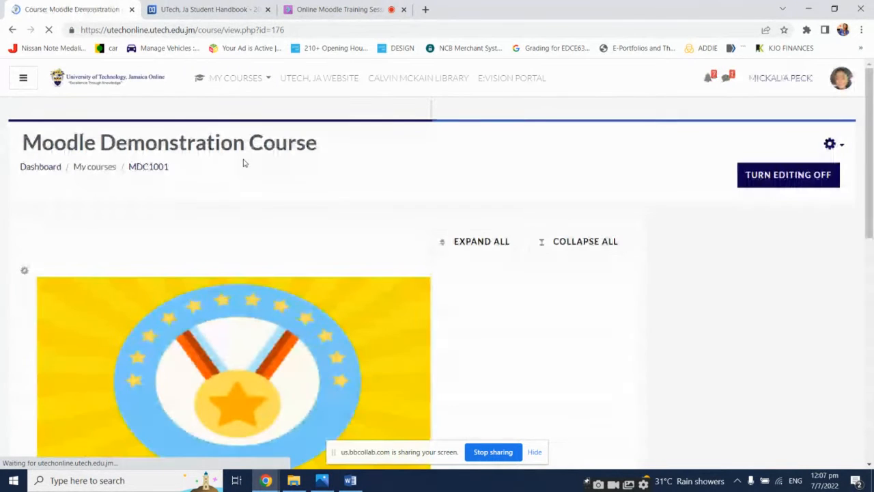
Switch to the Collaborate session, hide the screen-sharing bar and open the chat to read participants' messages
left_click(326, 9)
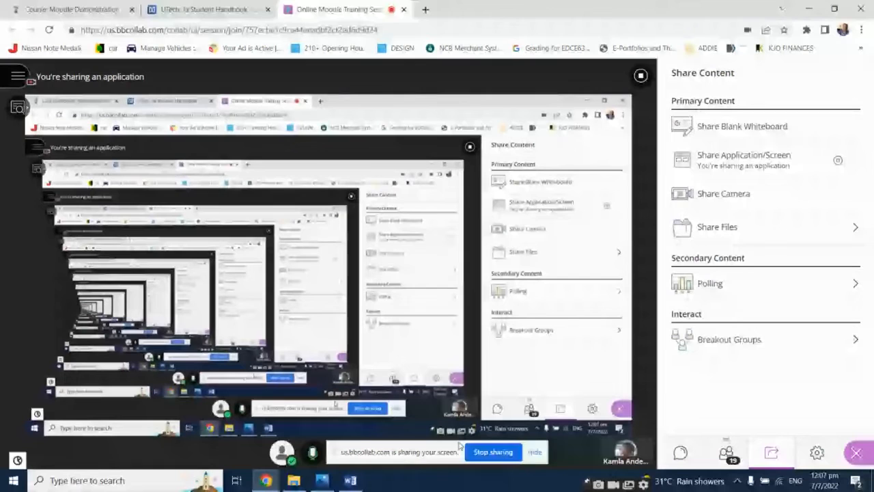
left_click(534, 451)
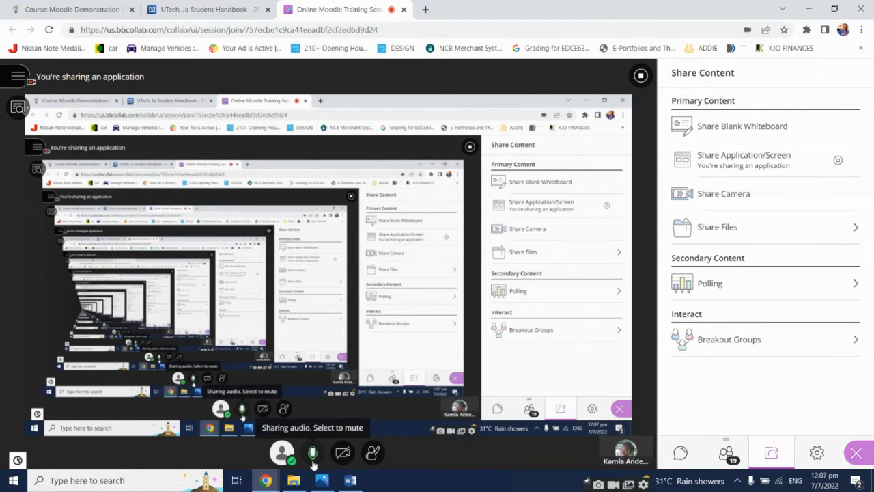
left_click(856, 453)
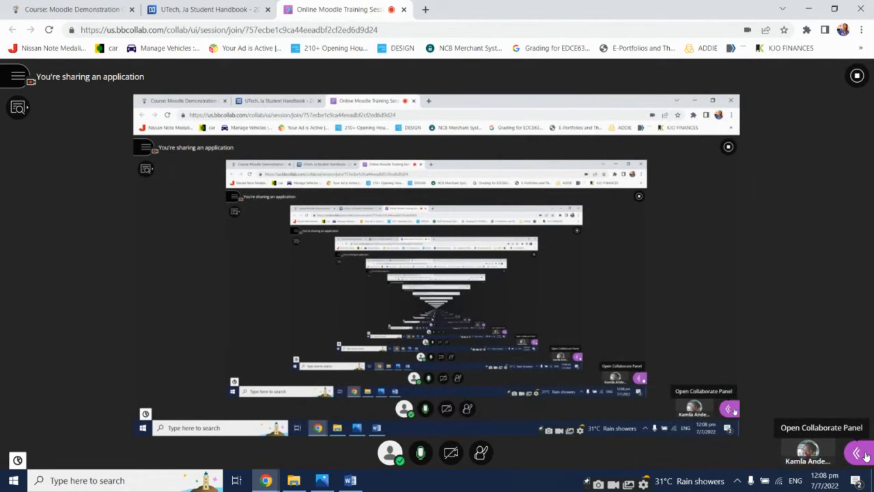
left_click(856, 453)
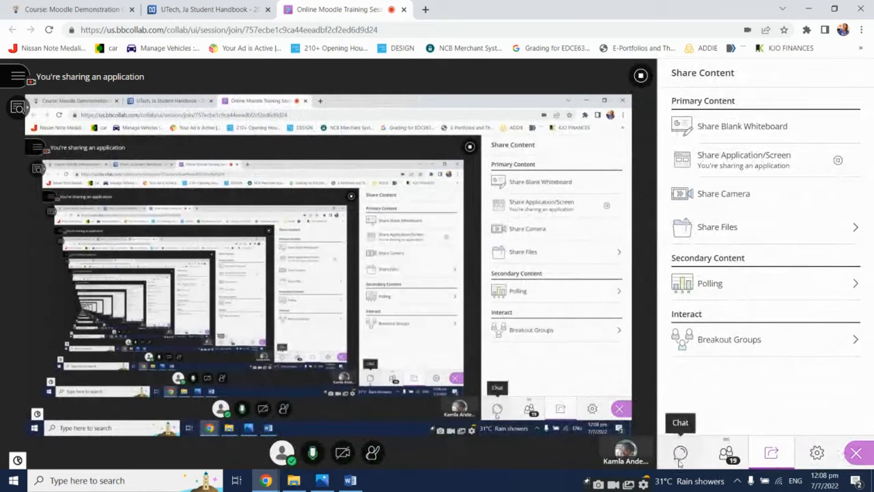
left_click(679, 462)
left_click(750, 140)
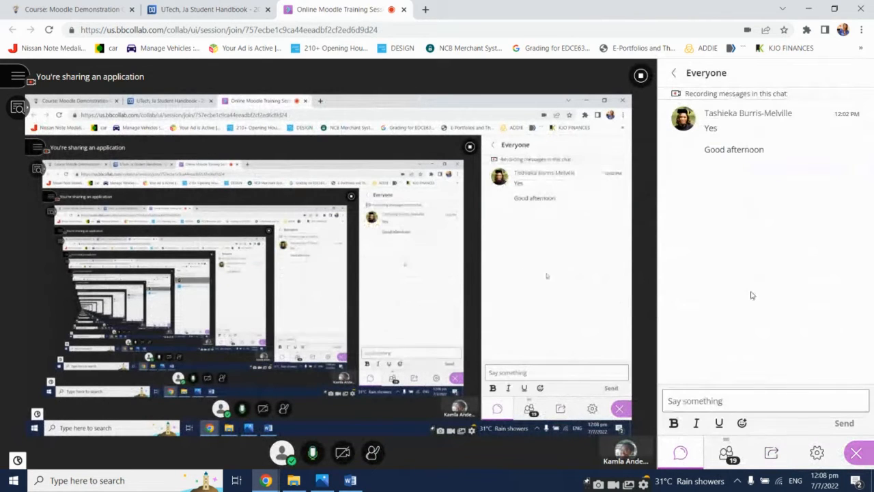
left_click(751, 401)
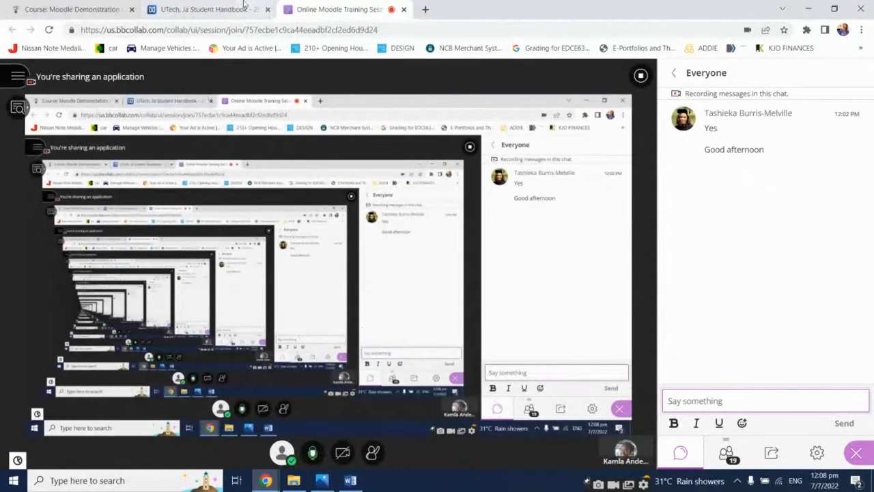
left_click(109, 8)
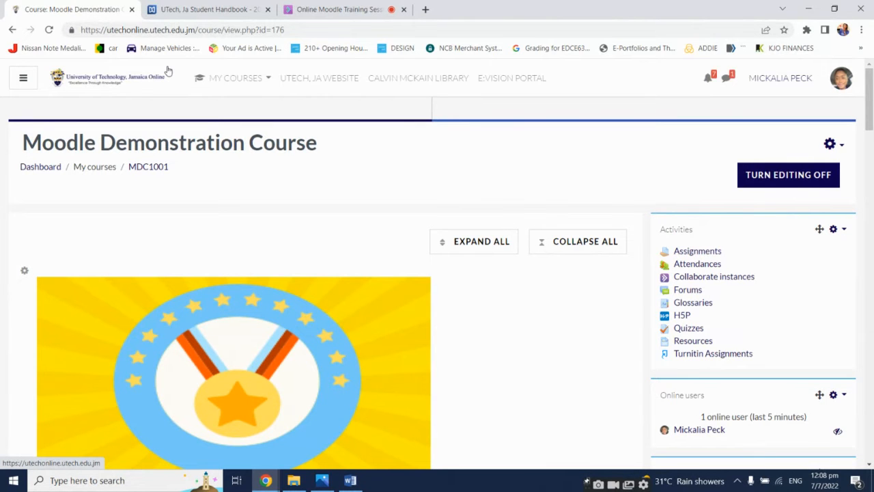
scroll(571, 293, "down", 2)
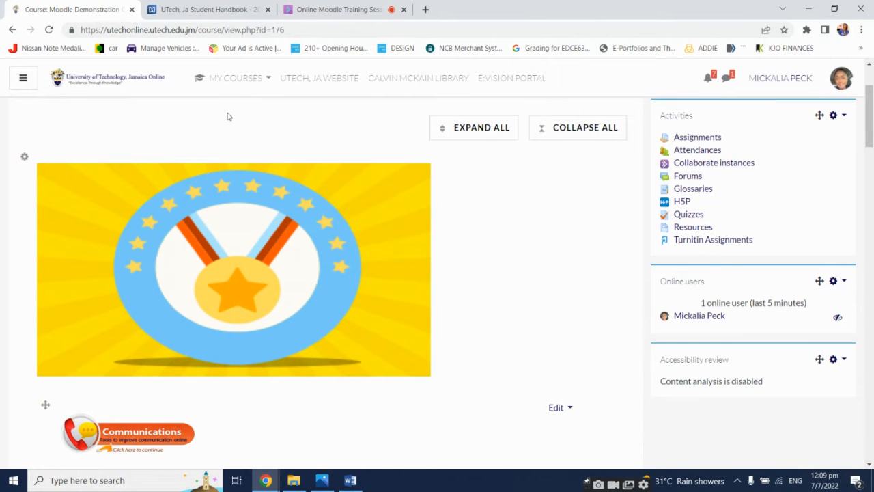
Switch to the UTech Student Handbook and review the Regulation 5 major and lesser offences pages
left_click(230, 8)
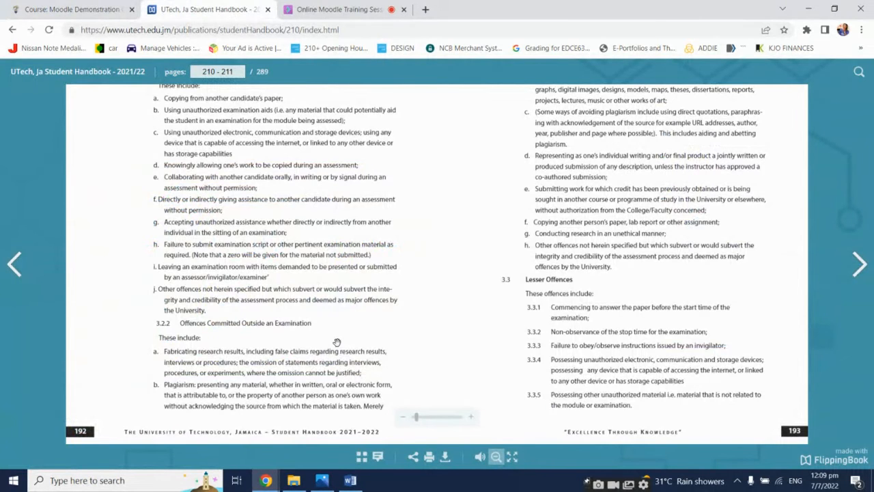
scroll(337, 342, "up", 1)
scroll(337, 342, "down", 1)
left_click_drag(658, 239, 644, 345)
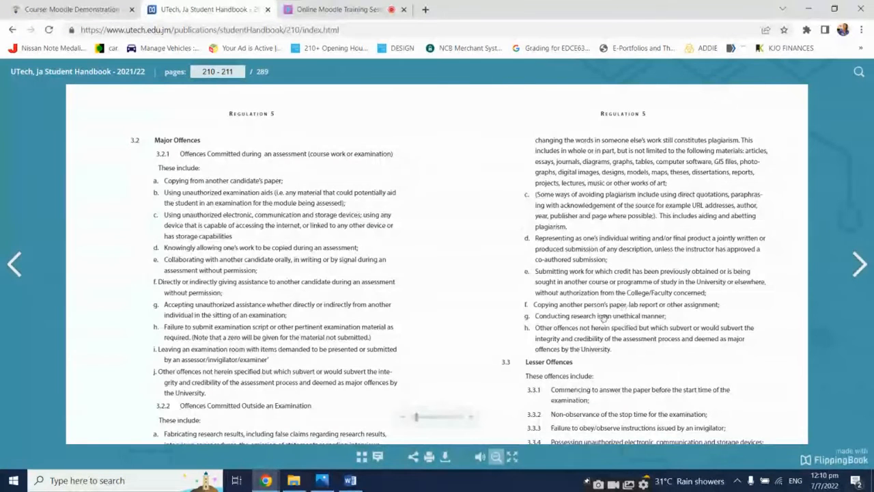
scroll(588, 332, "down", 1)
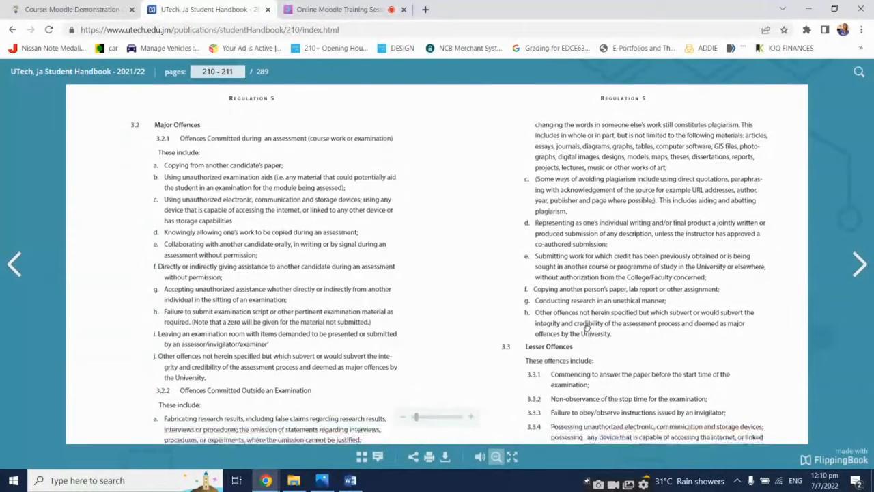
left_click_drag(587, 328, 590, 234)
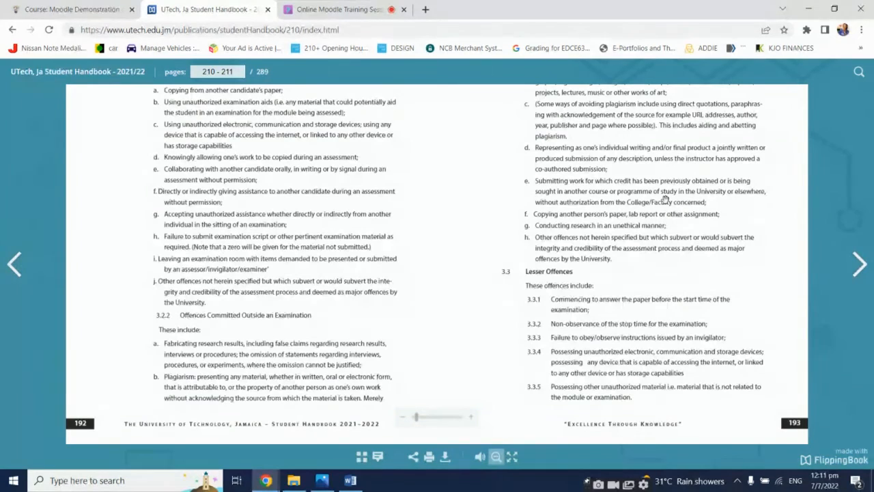
scroll(540, 215, "up", 1)
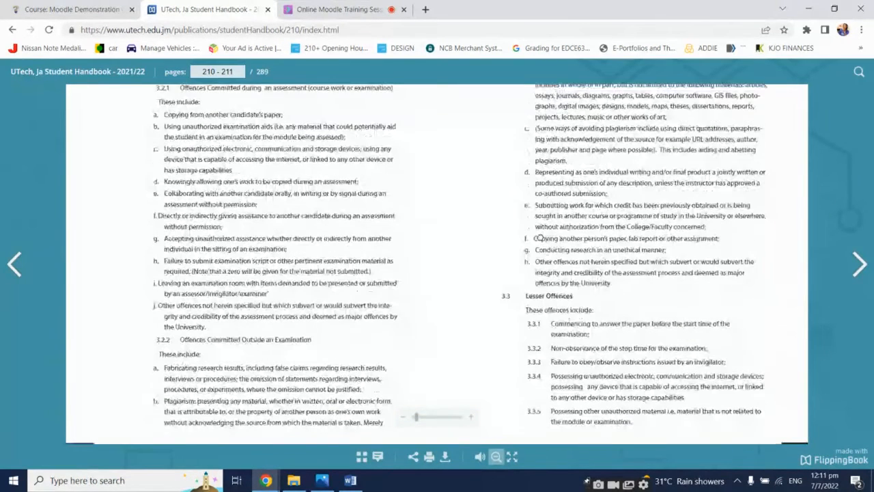
left_click_drag(541, 238, 543, 281)
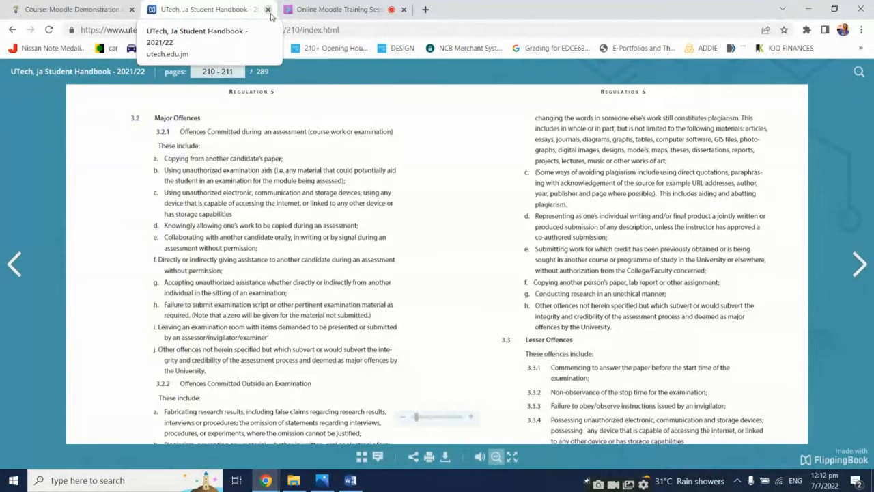
Return to the Moodle Demonstration Course and scroll down to its course sections
left_click(98, 8)
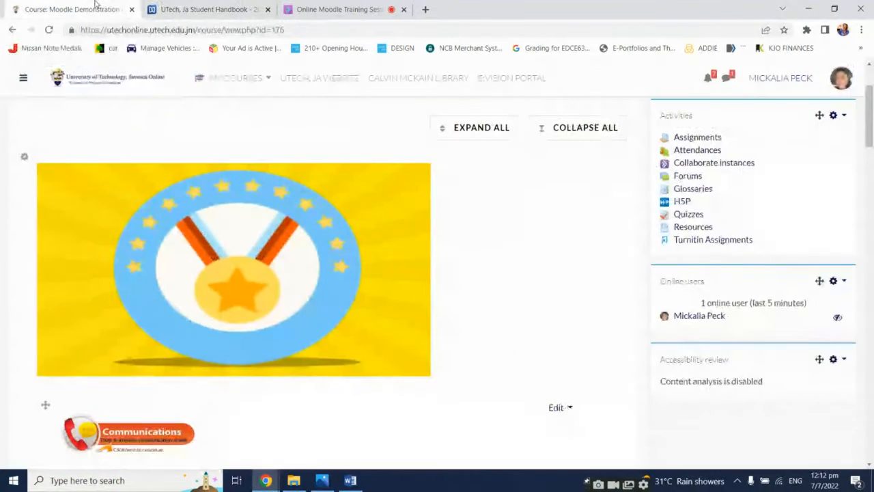
scroll(412, 285, "up", 2)
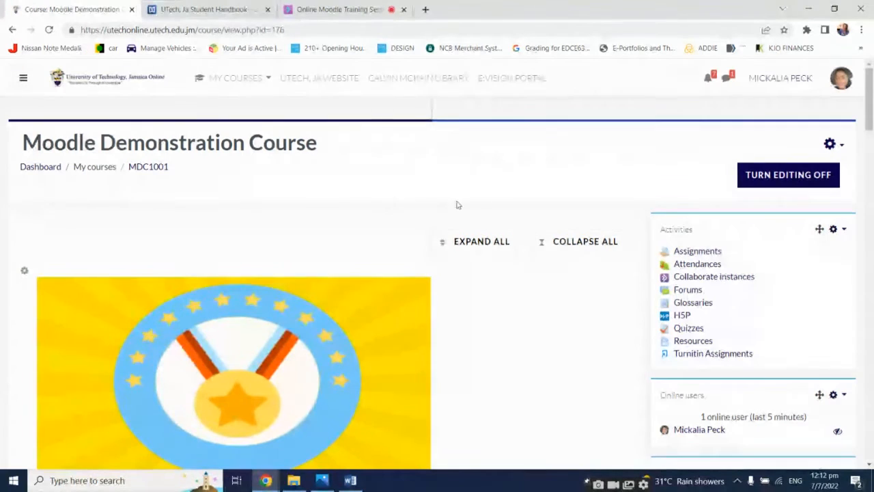
scroll(612, 254, "down", 4)
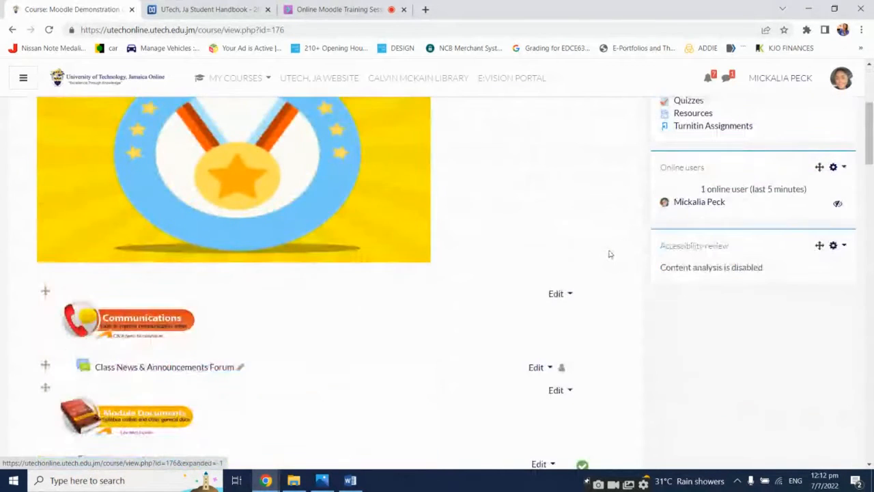
Start adding a new Turnitin Assignment 2 activity to the Engaging Students in the Online Environment section
scroll(610, 254, "down", 10)
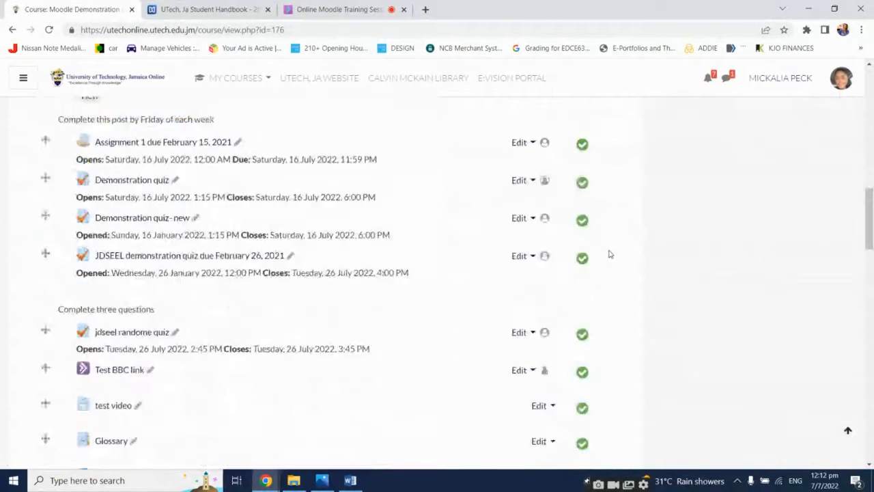
scroll(610, 254, "down", 8)
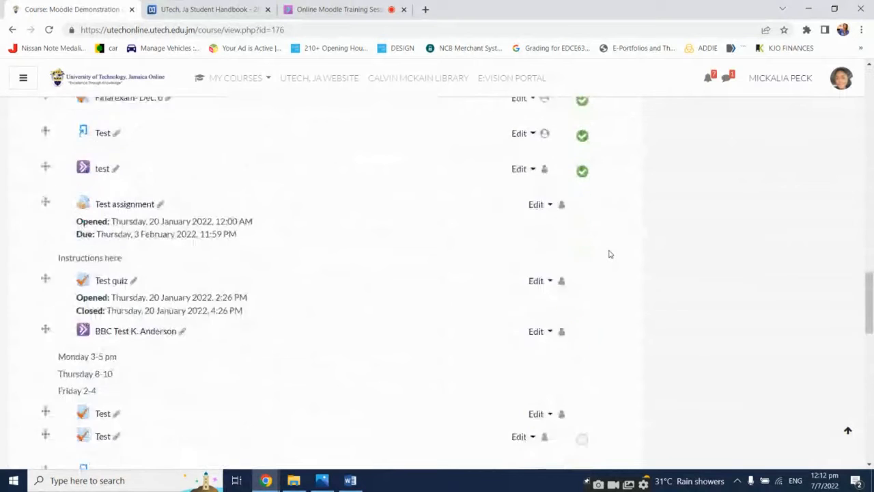
scroll(610, 254, "down", 5)
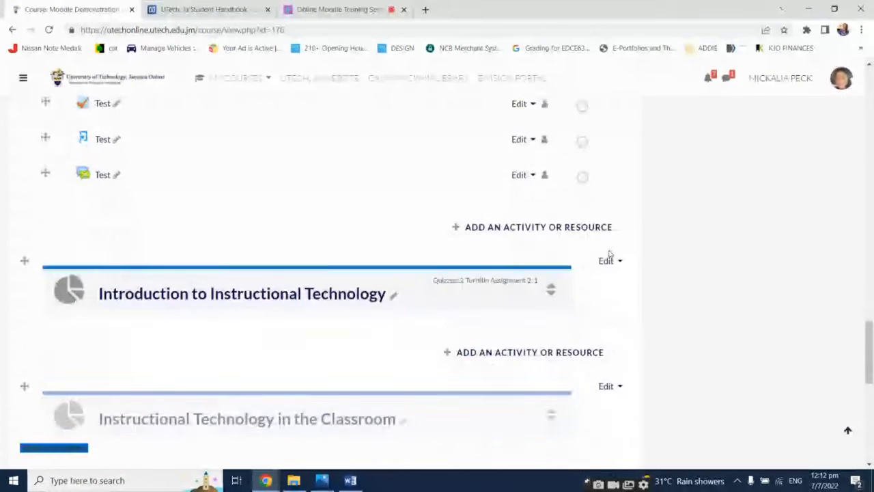
scroll(610, 254, "down", 2)
scroll(609, 254, "down", 1)
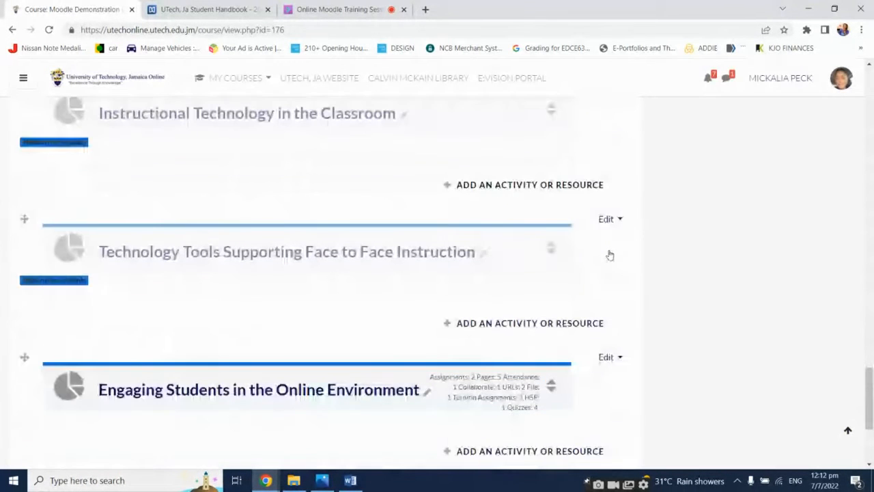
scroll(609, 254, "down", 3)
scroll(609, 254, "up", 1)
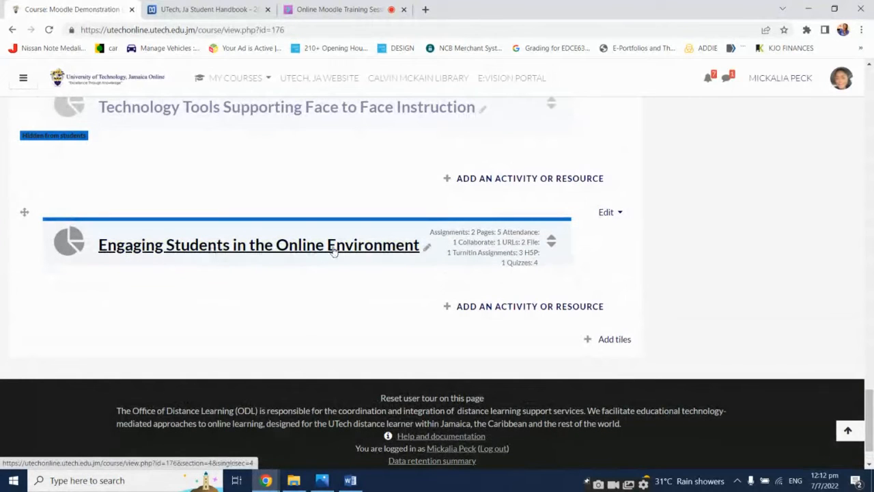
left_click(543, 311)
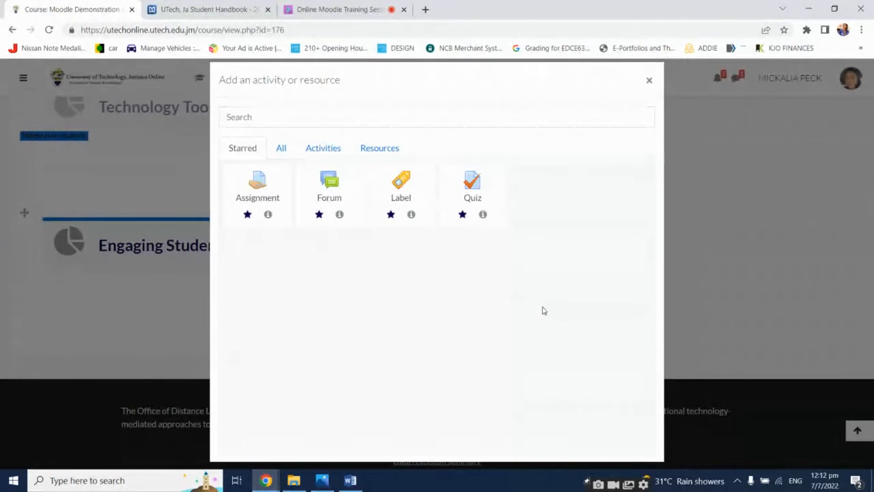
left_click(332, 148)
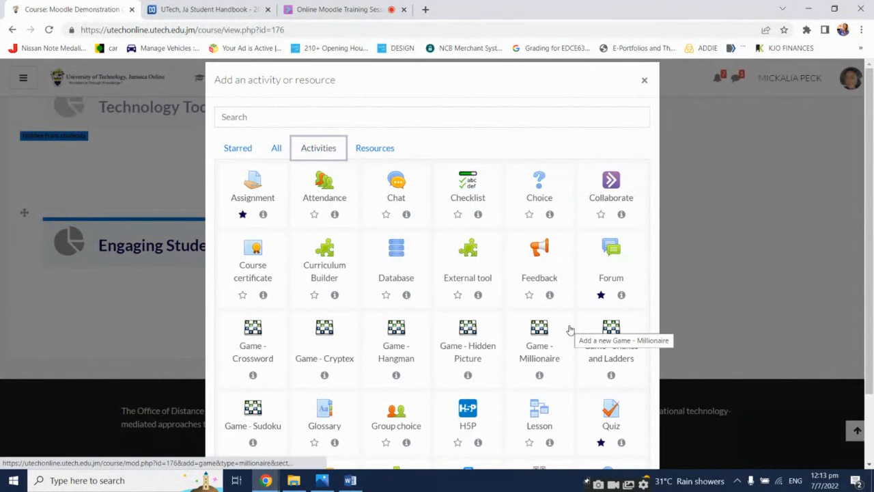
scroll(570, 329, "down", 2)
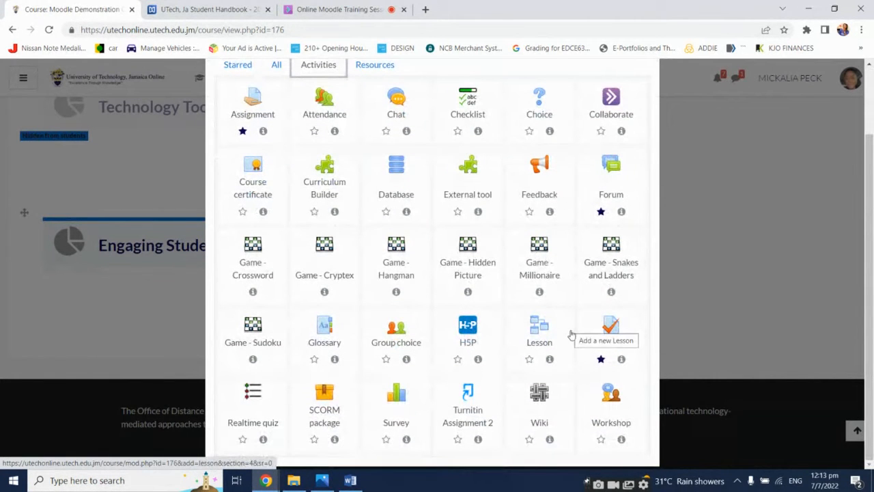
left_click(470, 408)
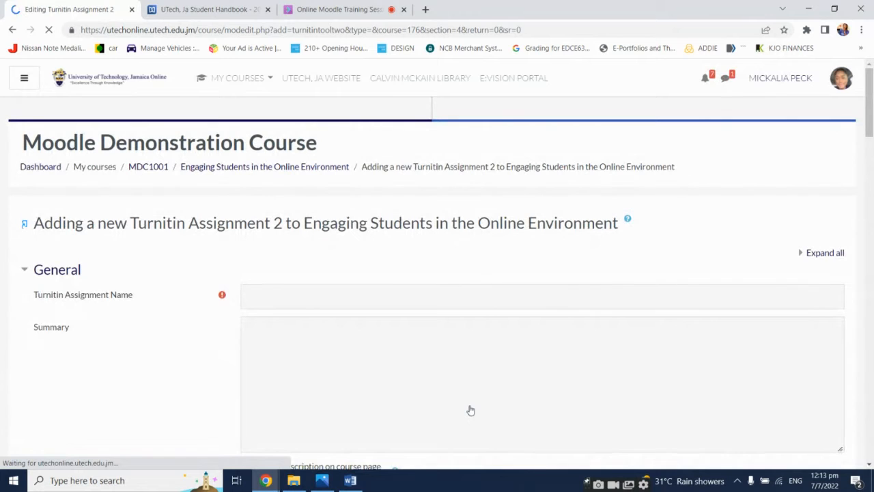
Name the Turnitin assignment Test TurnItIn Assignment
mouse_move(660, 482)
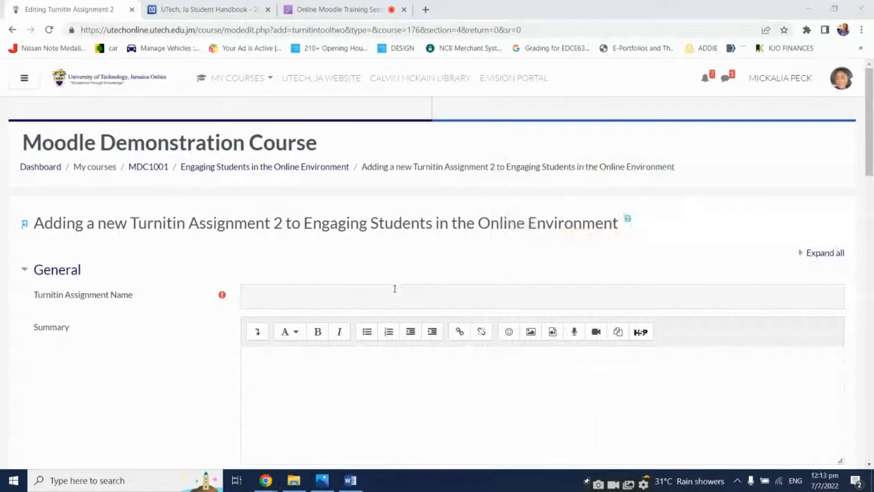
left_click(394, 291)
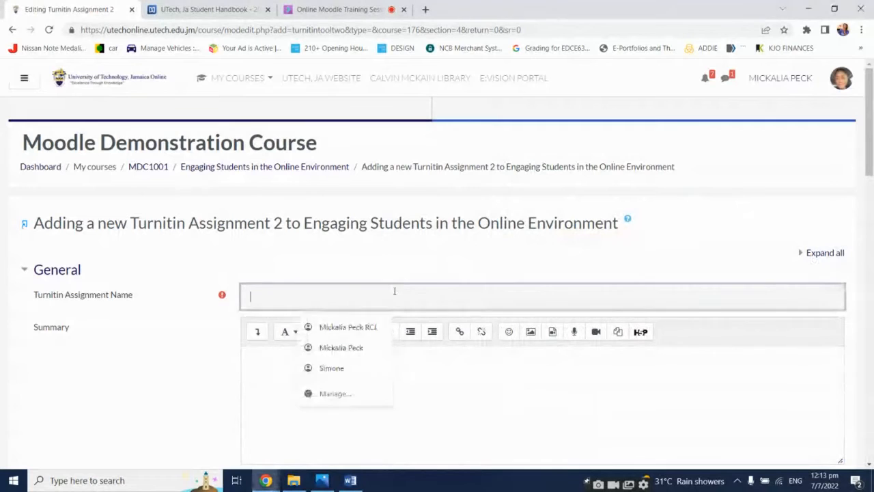
scroll(394, 291, "down", 1)
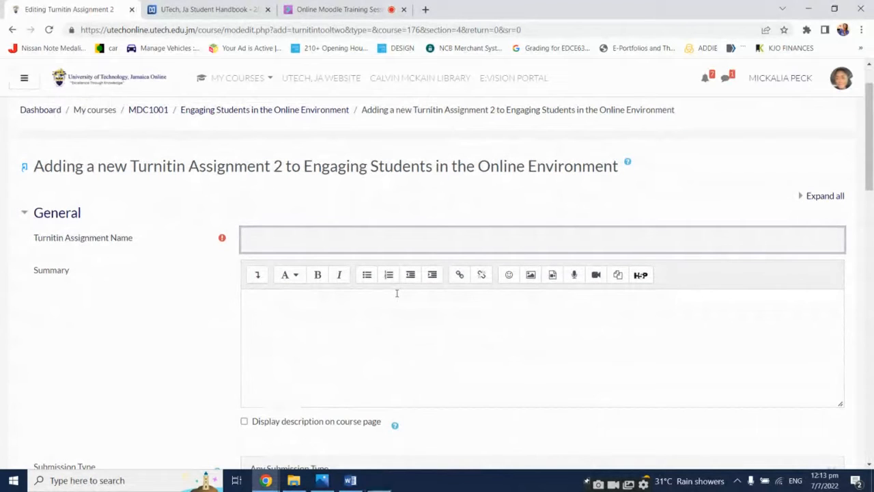
key("XF86AudioRaiseVolume")
key("XF86AudioRaiseVolume")
key("XF86AudioRaiseVolume")
key("XF86AudioRaiseVolume")
key("XF86AudioRaiseVolume")
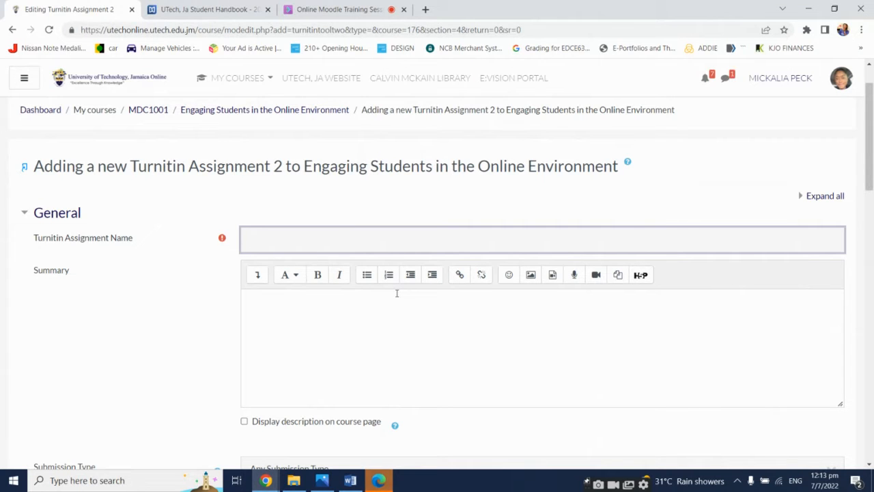
type("Test TurnItIn Assignme")
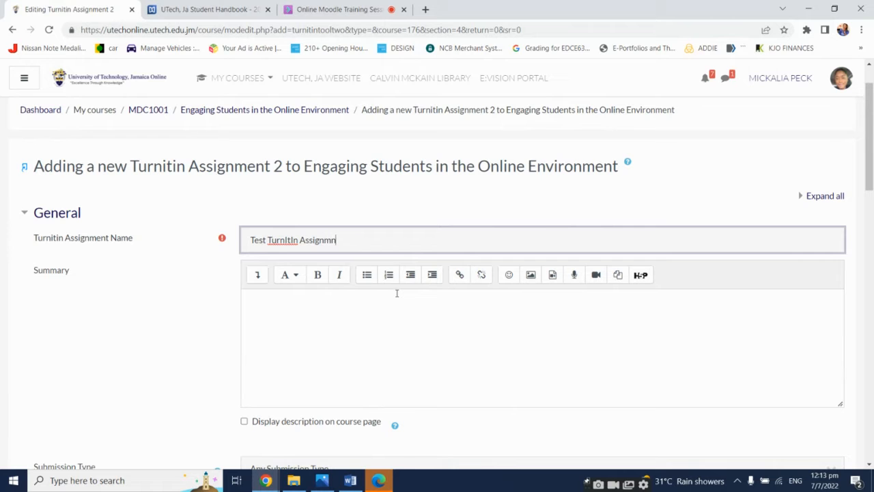
type("nt")
Review the summary, Submission Type and Number of Parts options of the assignment form
scroll(195, 308, "down", 1)
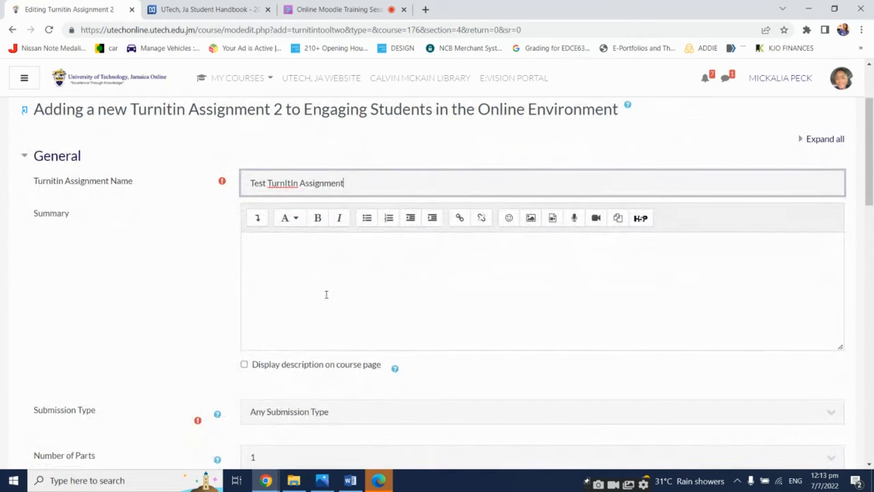
left_click(334, 280)
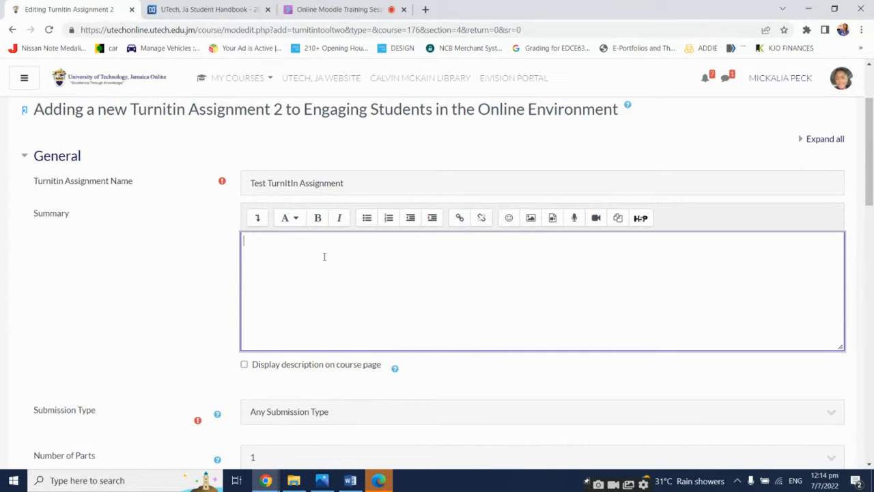
scroll(252, 273, "down", 2)
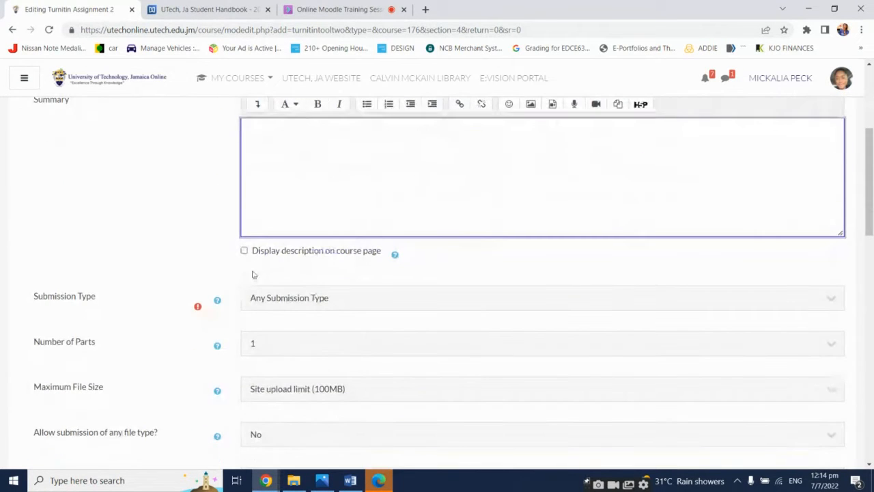
scroll(258, 254, "up", 1)
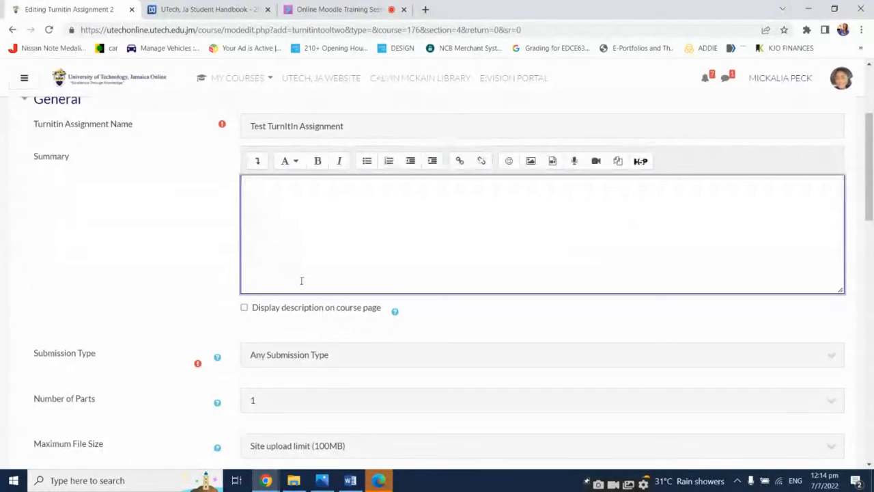
scroll(168, 325, "down", 2)
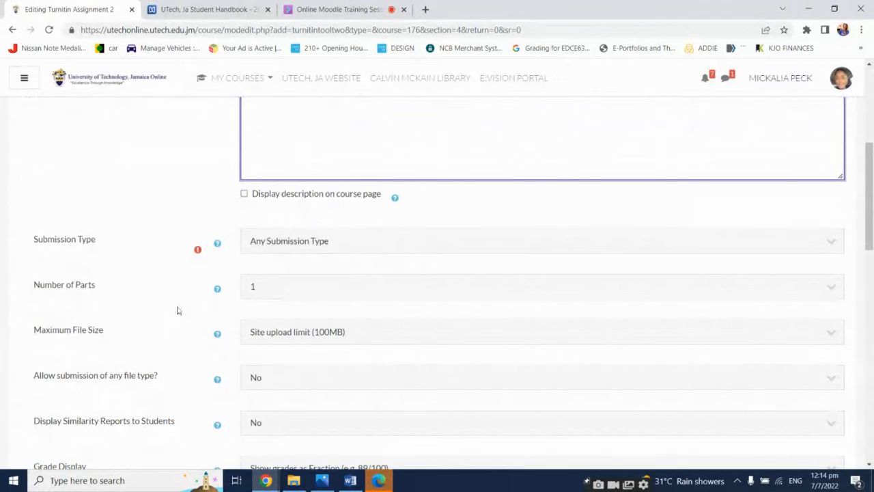
left_click(346, 240)
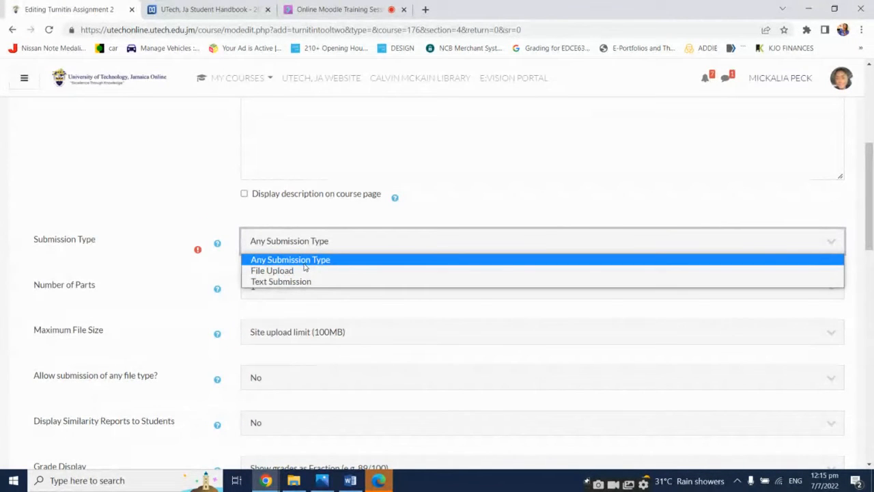
left_click(305, 264)
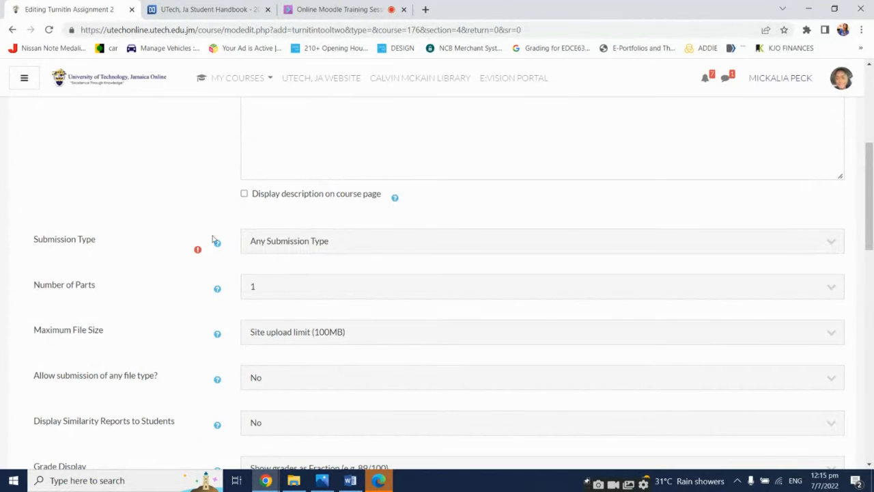
scroll(187, 275, "down", 1)
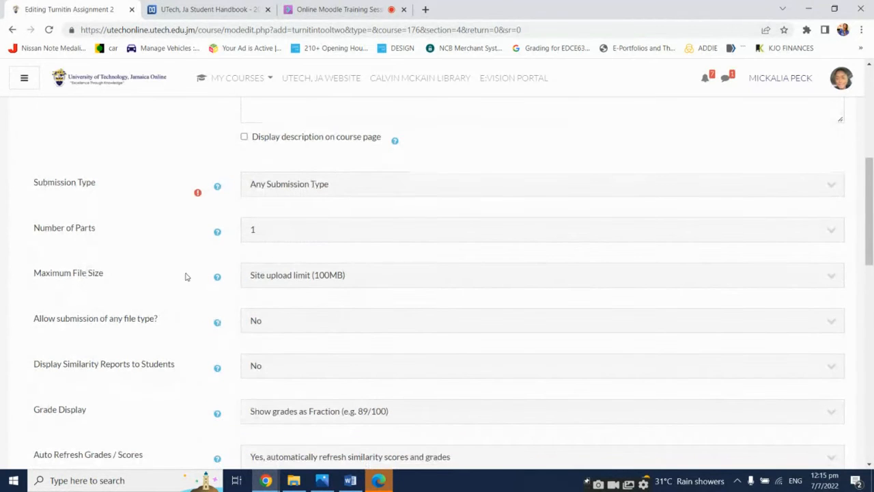
left_click(366, 235)
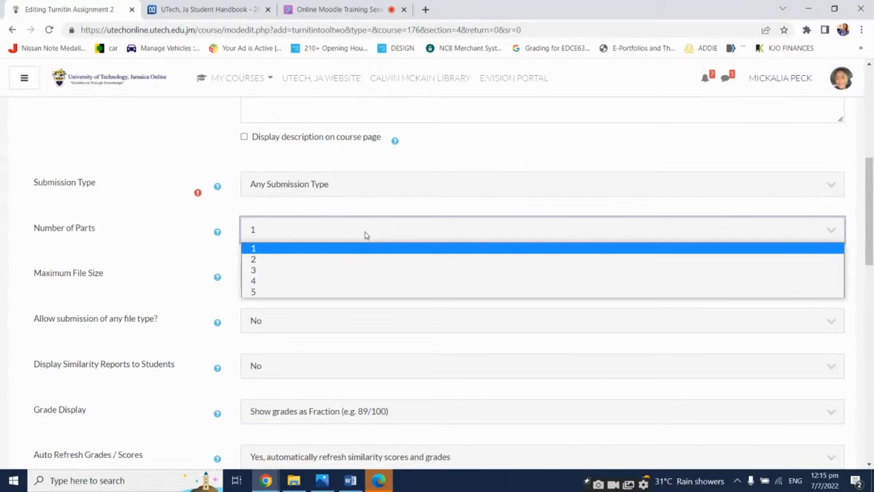
left_click(356, 205)
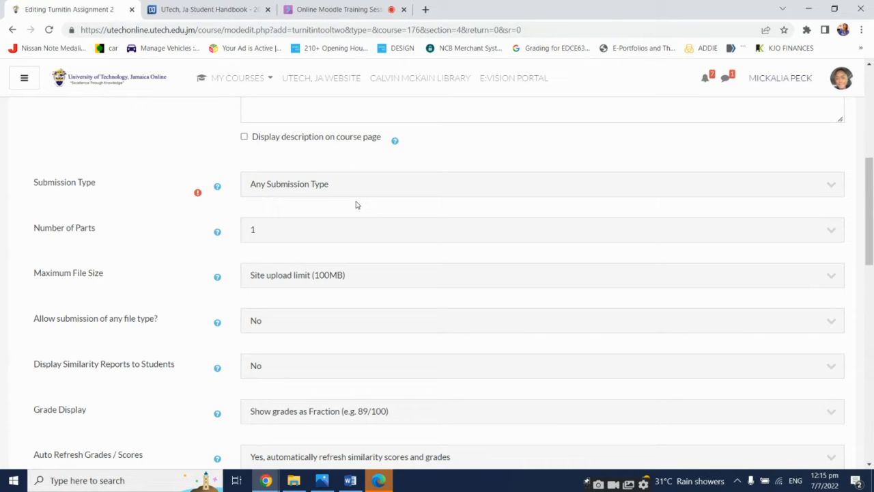
left_click(360, 241)
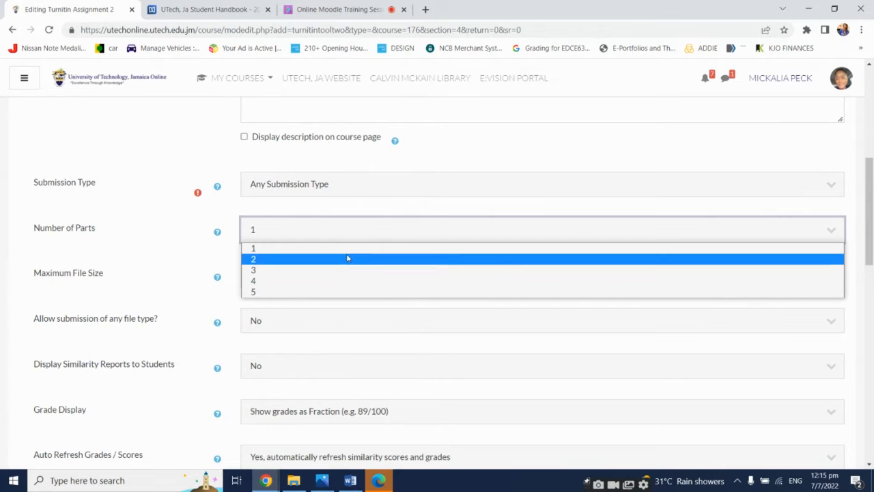
left_click(346, 254)
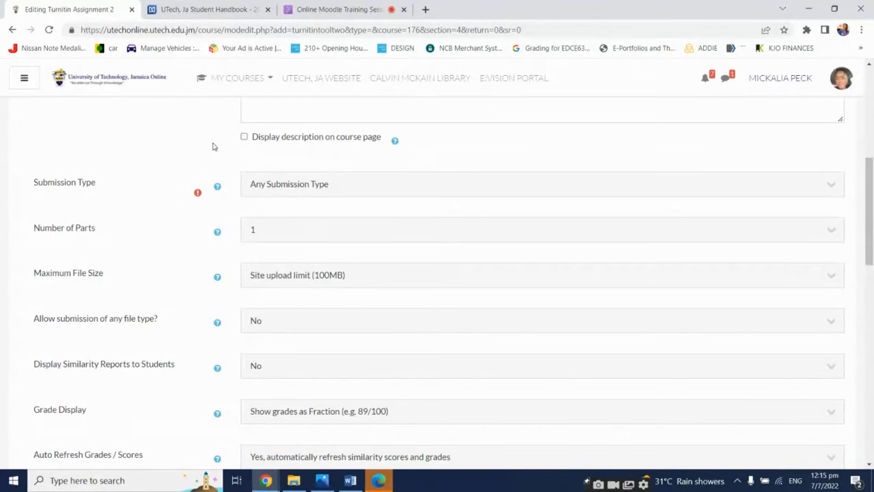
Review the Maximum File Size and Allow submission of any file type options
left_click(327, 276)
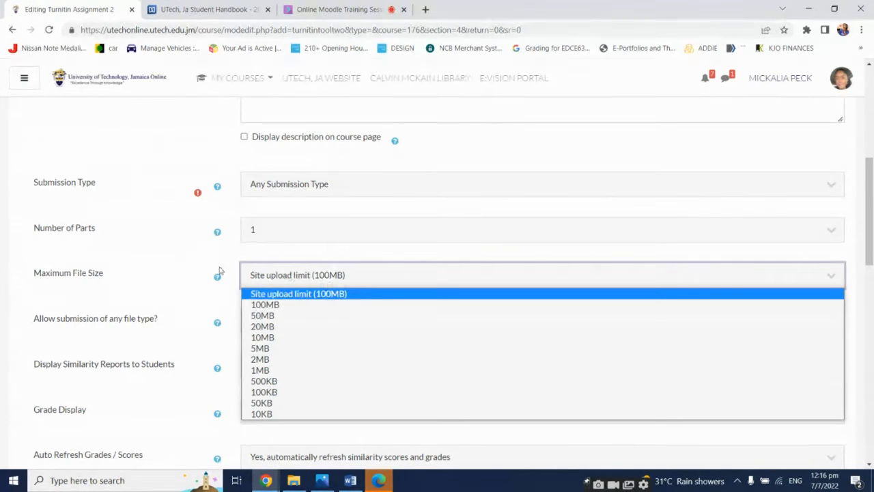
left_click(181, 256)
scroll(276, 288, "down", 1)
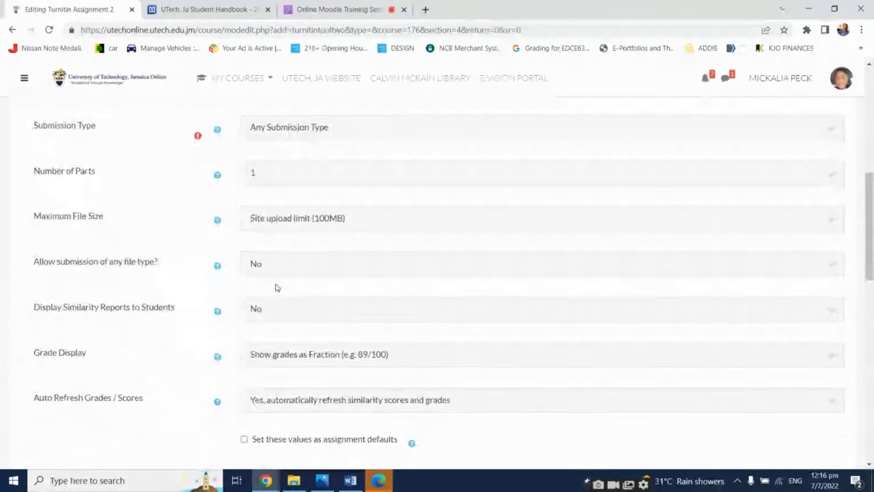
left_click(333, 269)
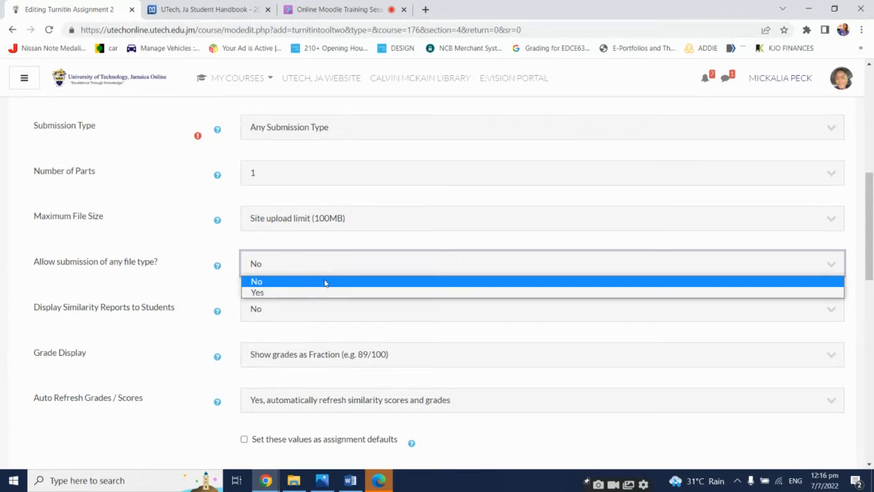
left_click(318, 286)
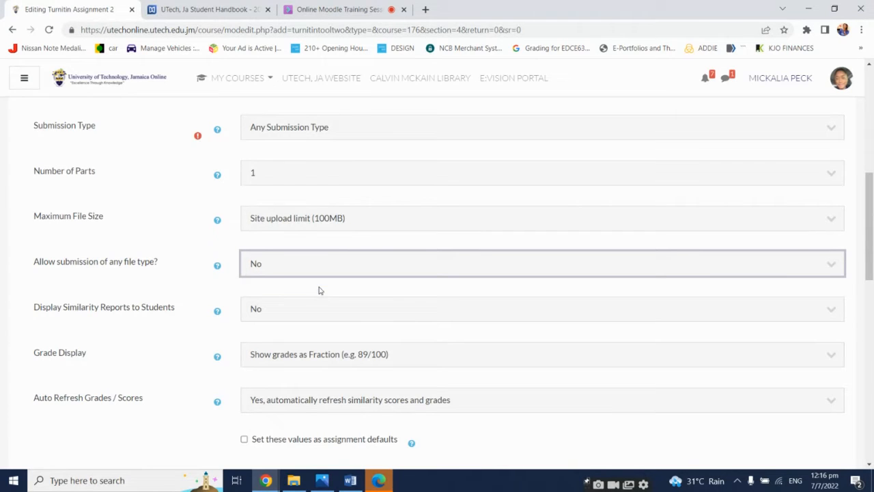
left_click(202, 243)
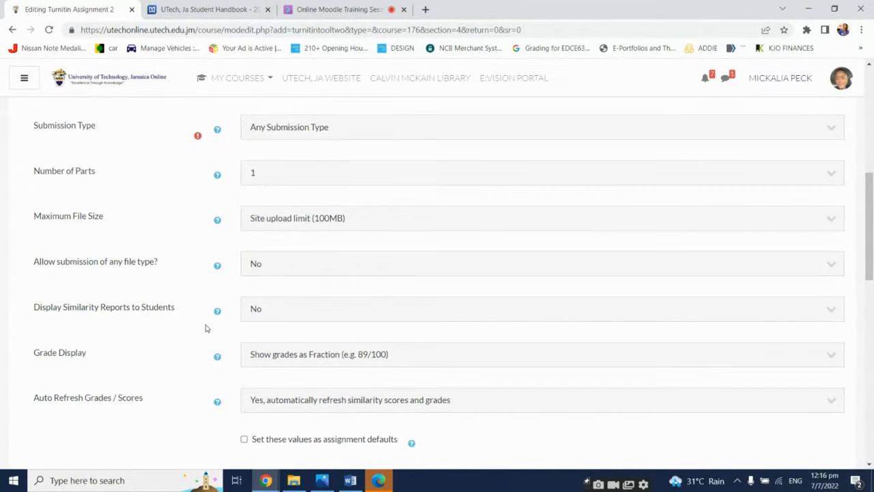
Set Display Similarity Reports to Students to Yes
scroll(204, 328, "down", 1)
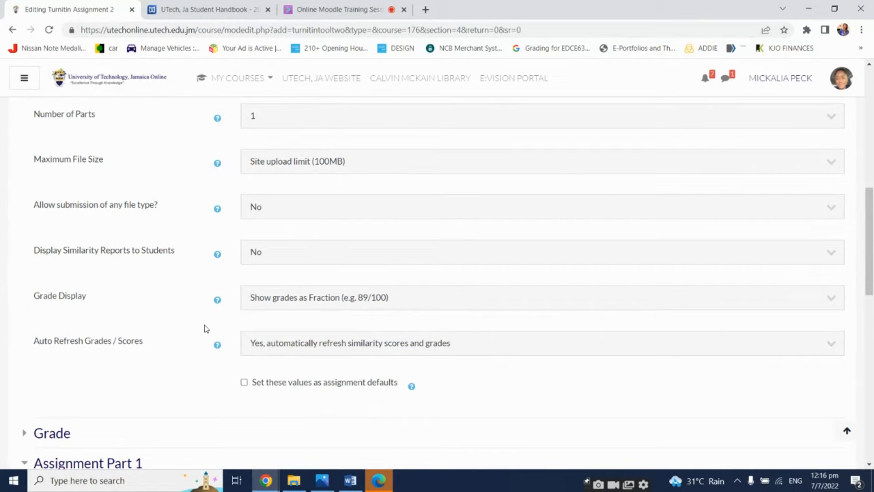
left_click(294, 257)
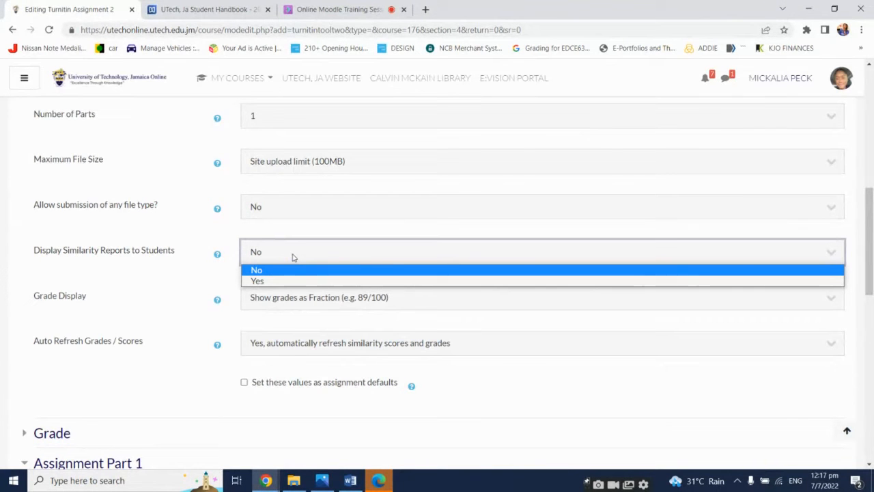
left_click(287, 281)
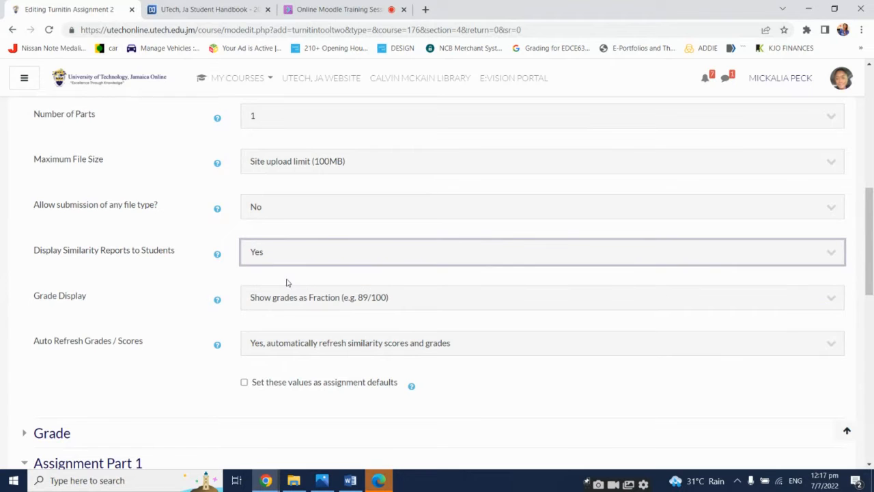
left_click(204, 219)
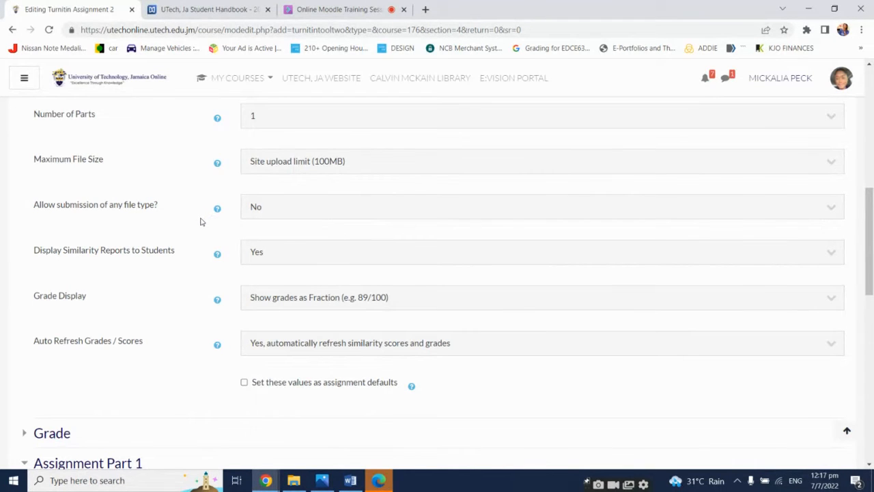
Read the help text for the Display Similarity Reports to Students option
left_click(217, 258)
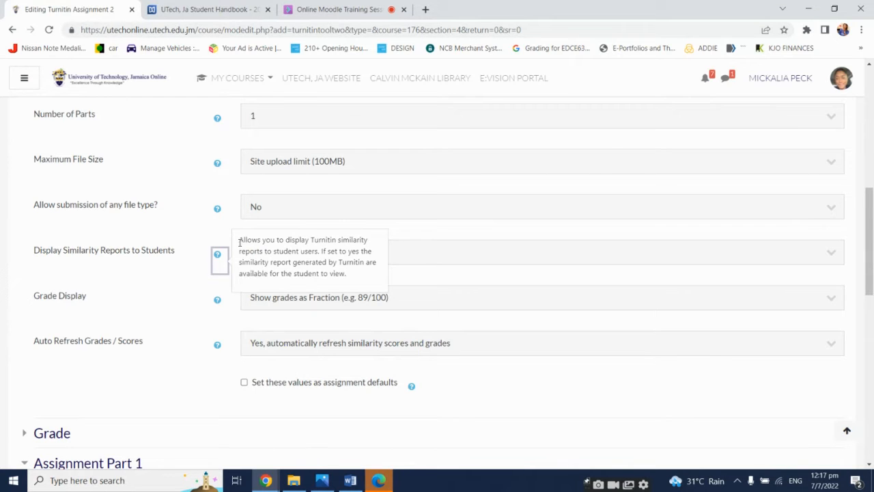
left_click_drag(240, 242, 293, 268)
left_click(216, 260)
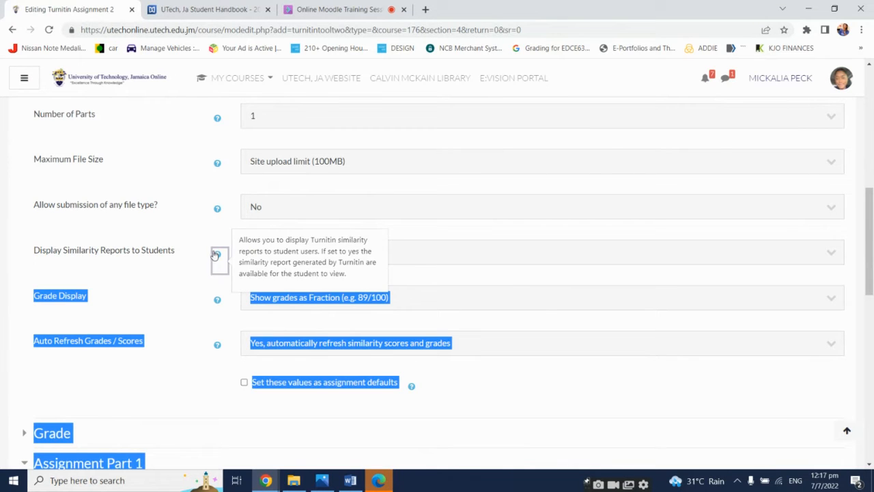
left_click(206, 240)
Switch to the Collaborate session and lower the participant's raised hand
left_click(345, 8)
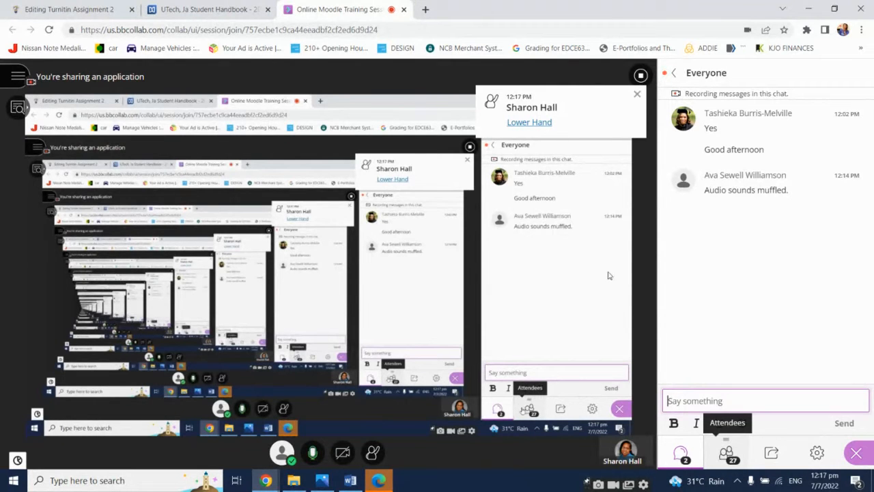
left_click(547, 122)
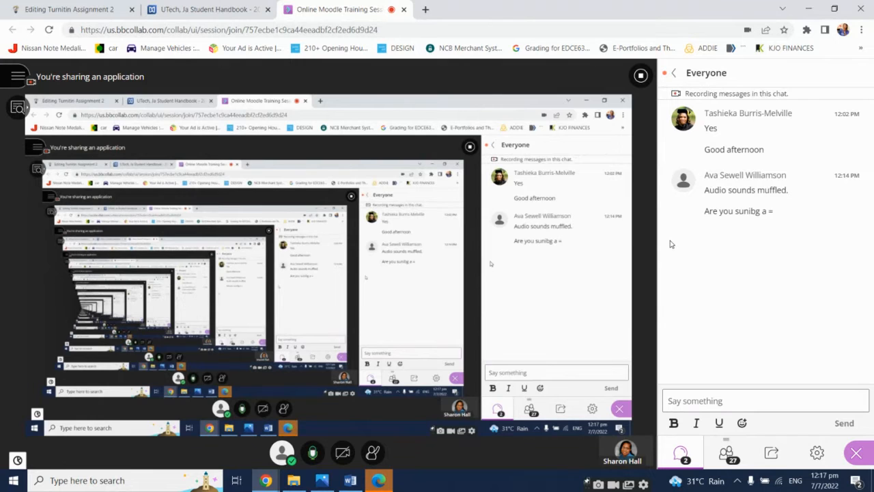
Send Thank you in the session chat
left_click(726, 396)
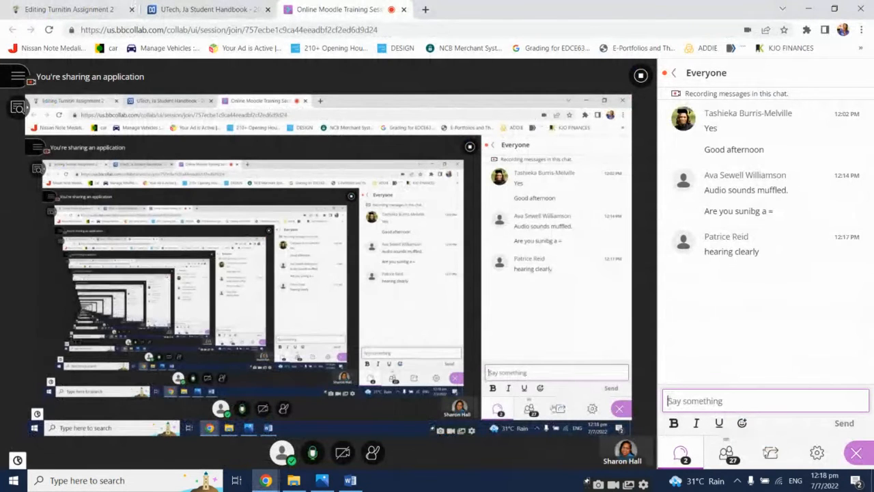
type("Than")
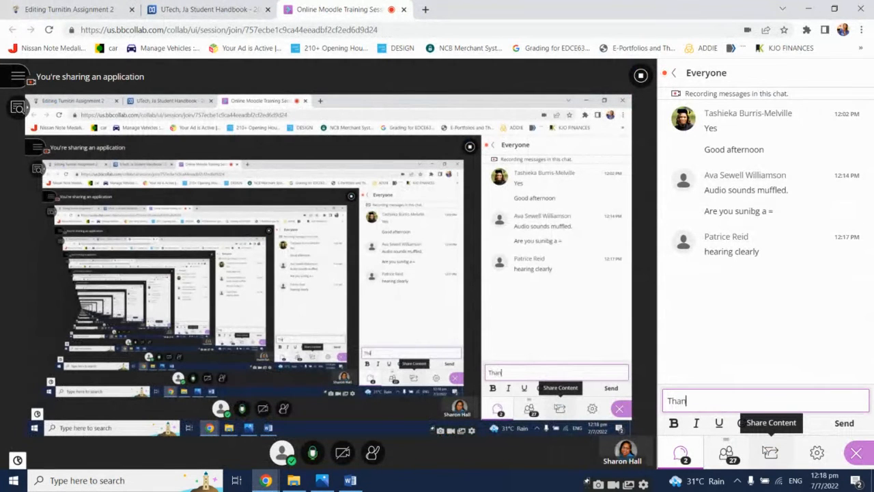
type("k you")
key("Return")
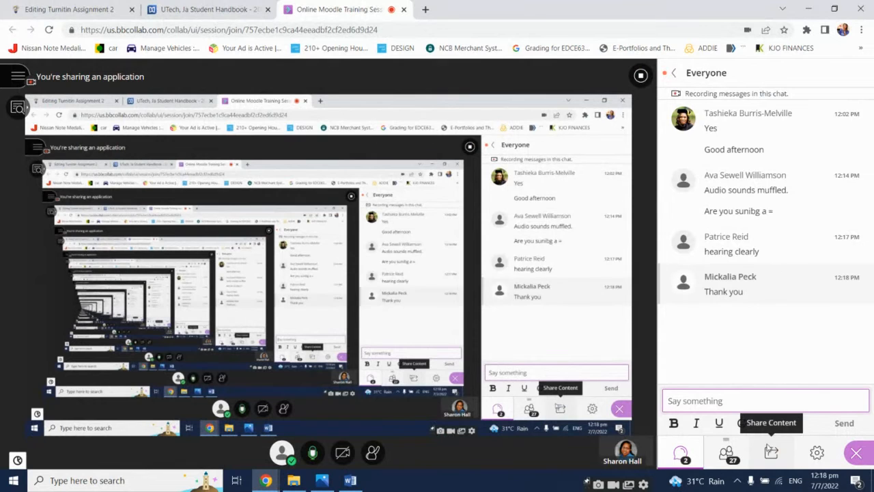
Check the session chat and return to the assignment form
left_click(69, 10)
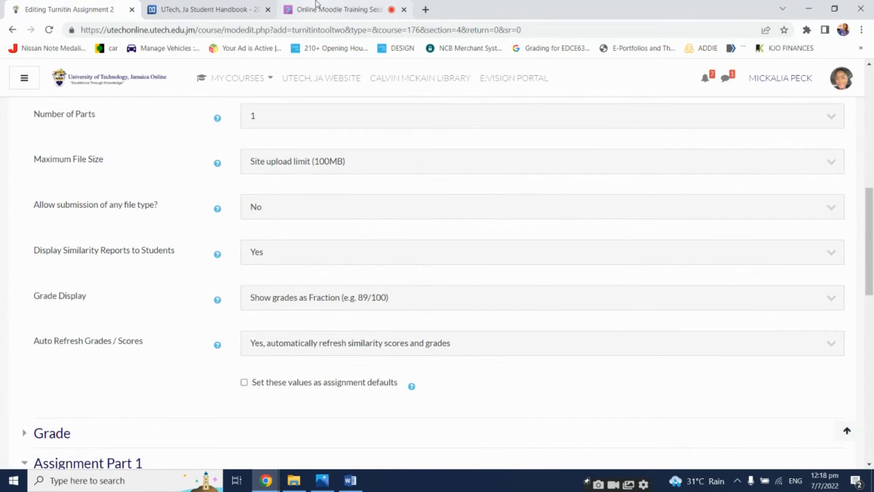
left_click(315, 6)
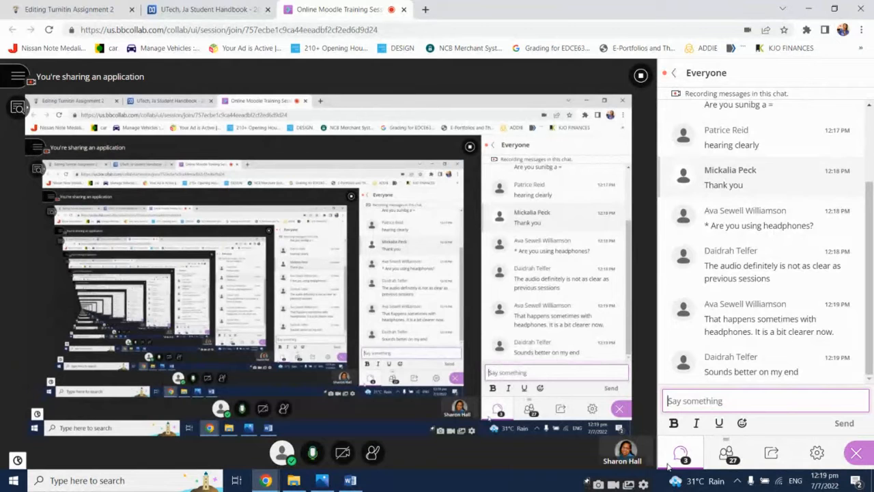
left_click(113, 7)
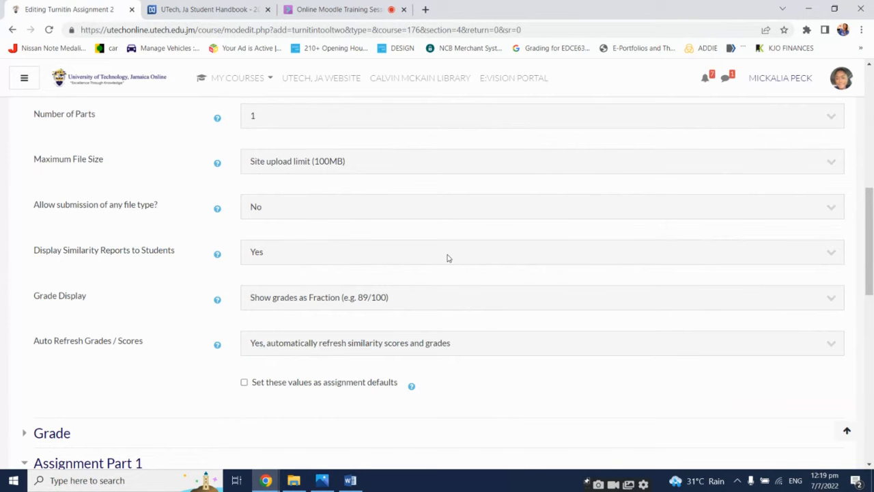
Set Grade Display to Show grades as Percentage (e.g. 89%)
scroll(447, 258, "down", 1)
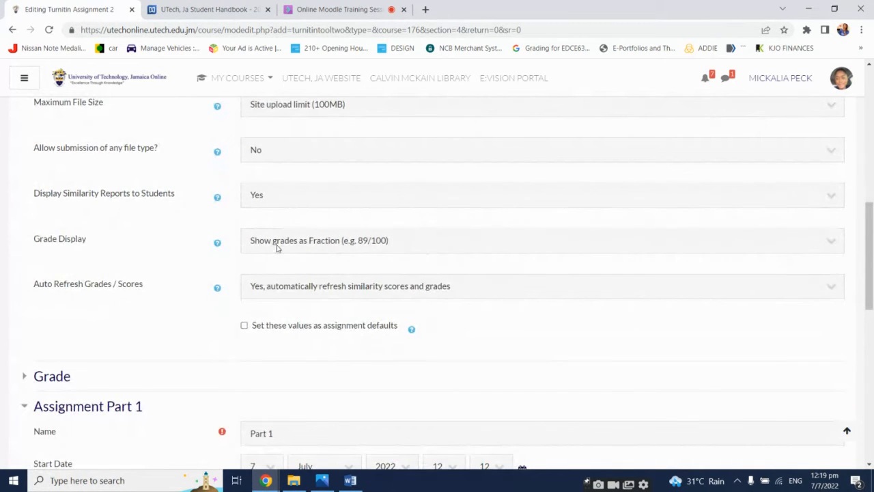
left_click(277, 247)
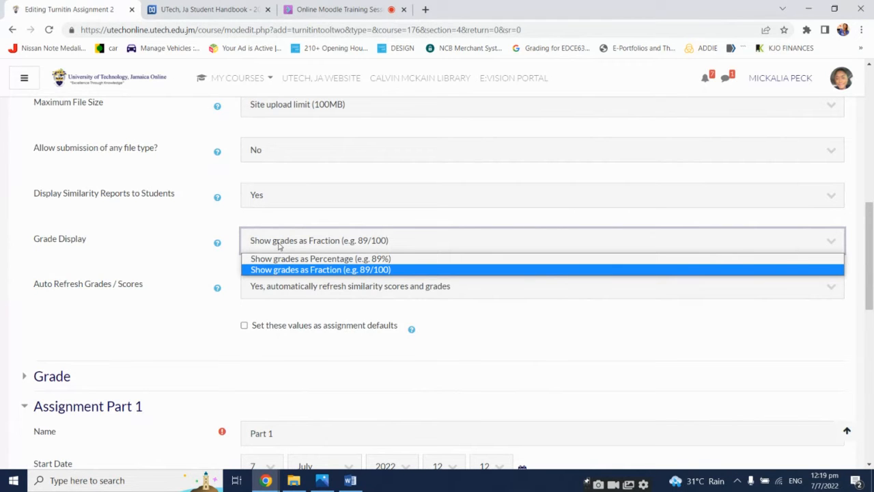
left_click(353, 259)
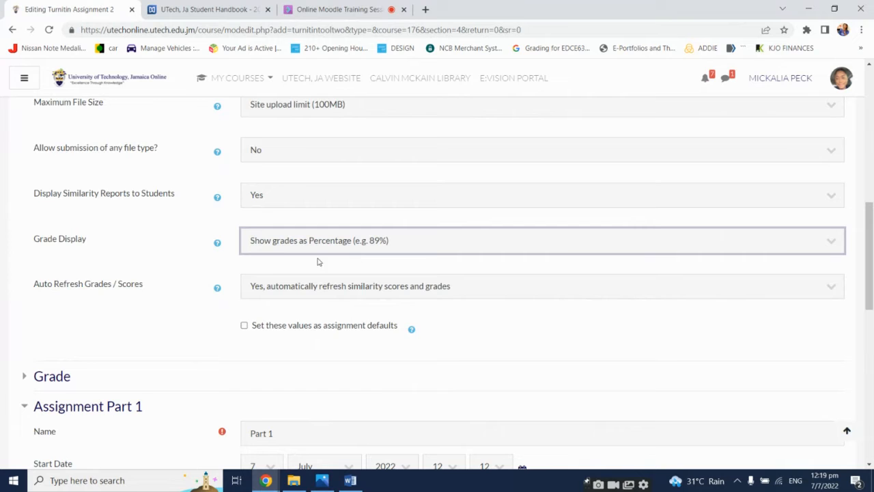
left_click(203, 229)
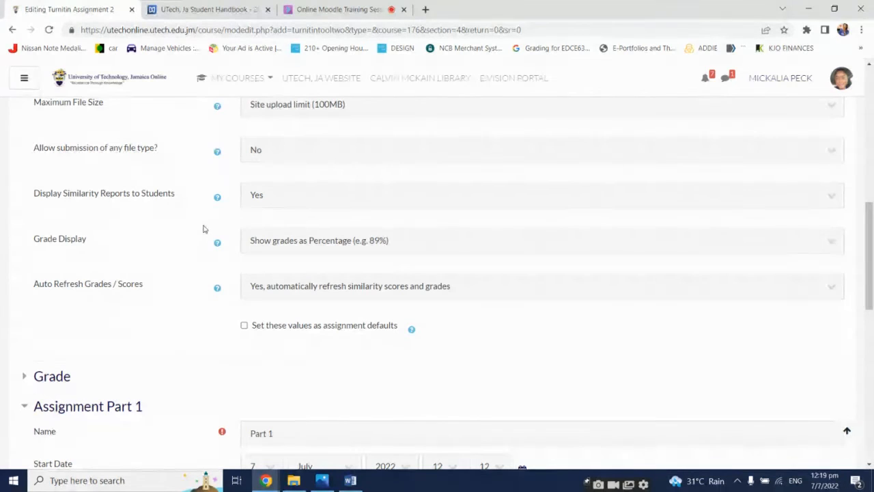
Review the Auto Refresh Grades / Scores options and the upper part of the form
left_click(276, 295)
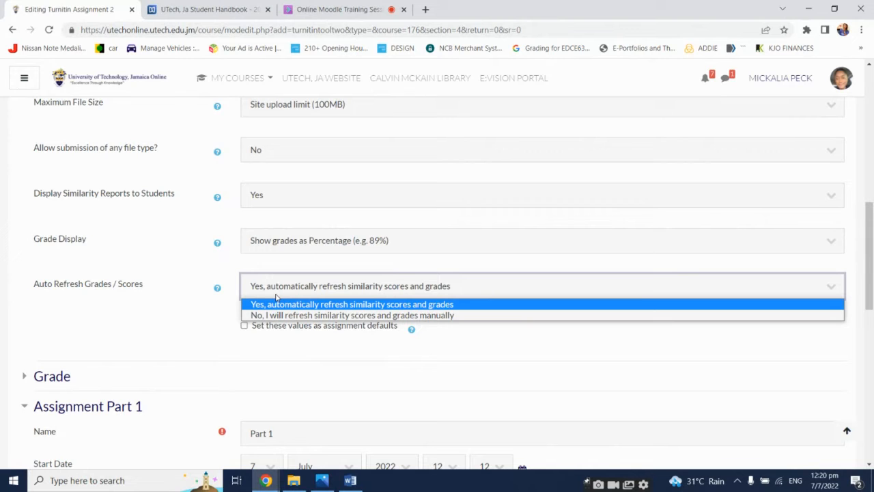
left_click(276, 295)
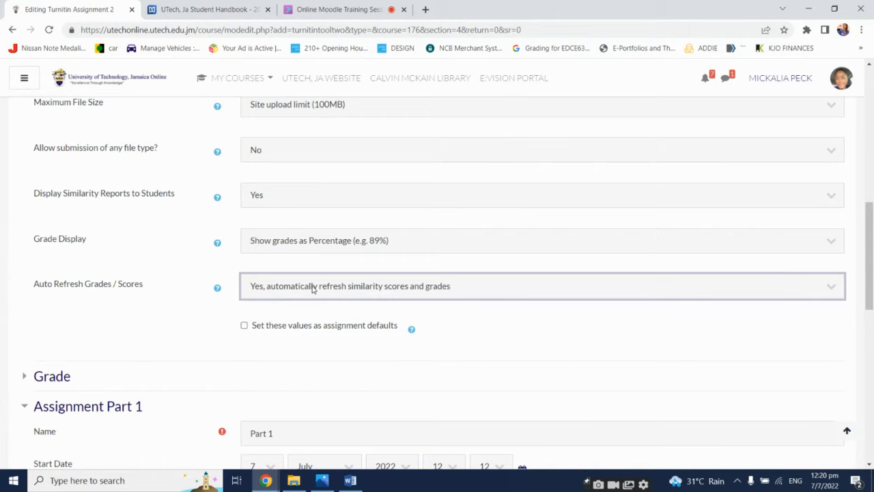
left_click(172, 329)
scroll(172, 329, "up", 2)
scroll(172, 329, "down", 1)
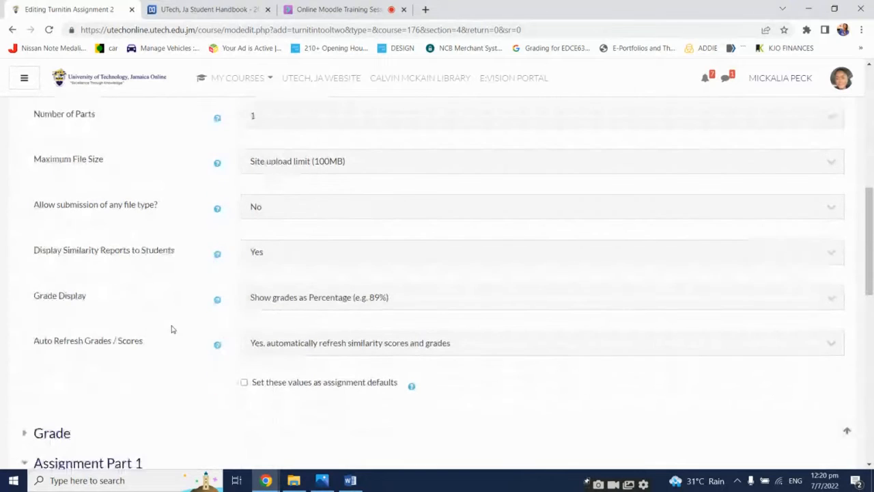
scroll(172, 329, "up", 6)
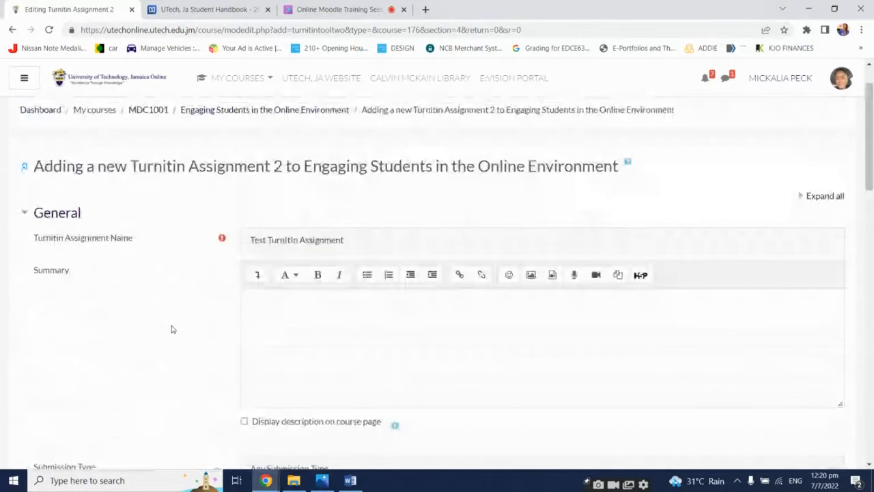
scroll(172, 329, "down", 2)
scroll(172, 329, "down", 4)
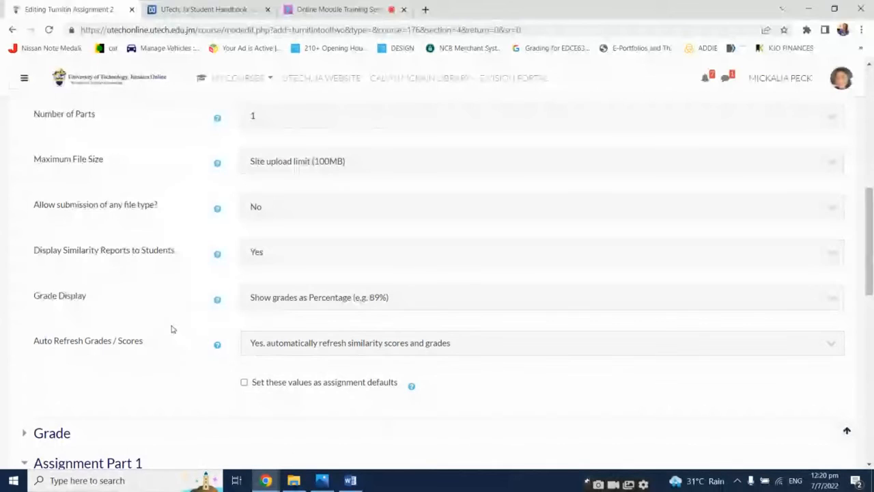
Enable Set these values as assignment defaults
left_click(244, 382)
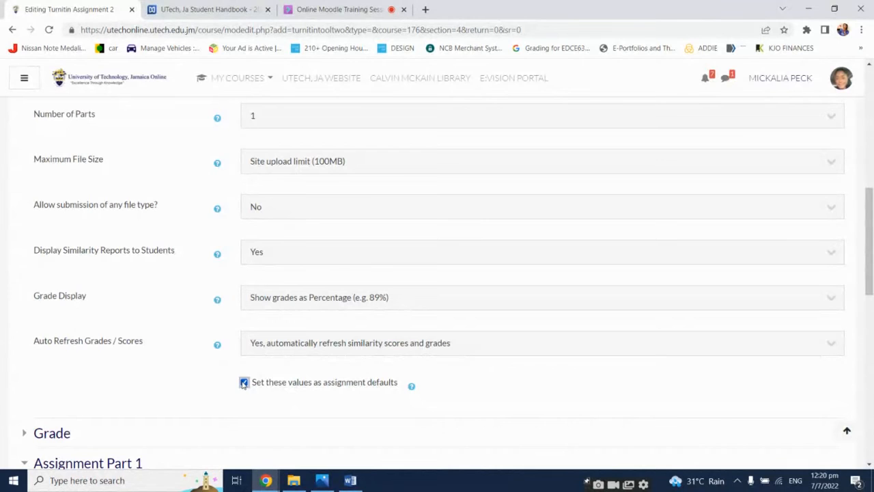
scroll(290, 351, "up", 4)
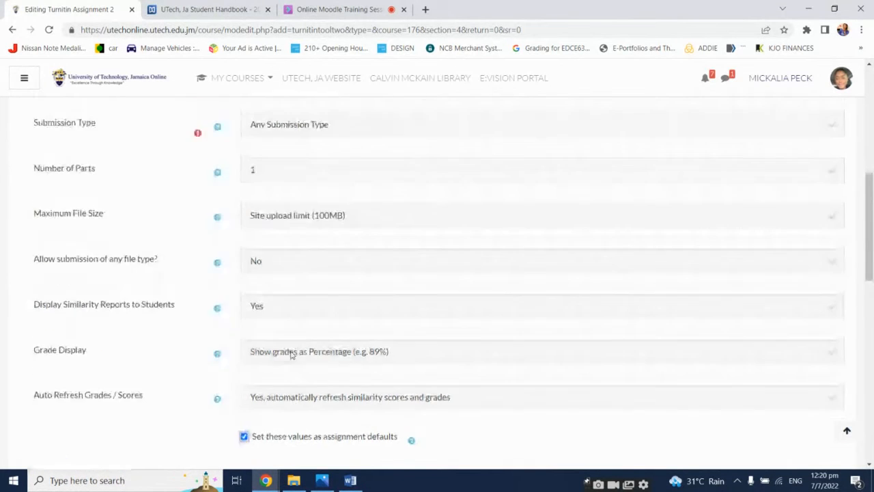
scroll(284, 368, "up", 1)
scroll(282, 363, "down", 5)
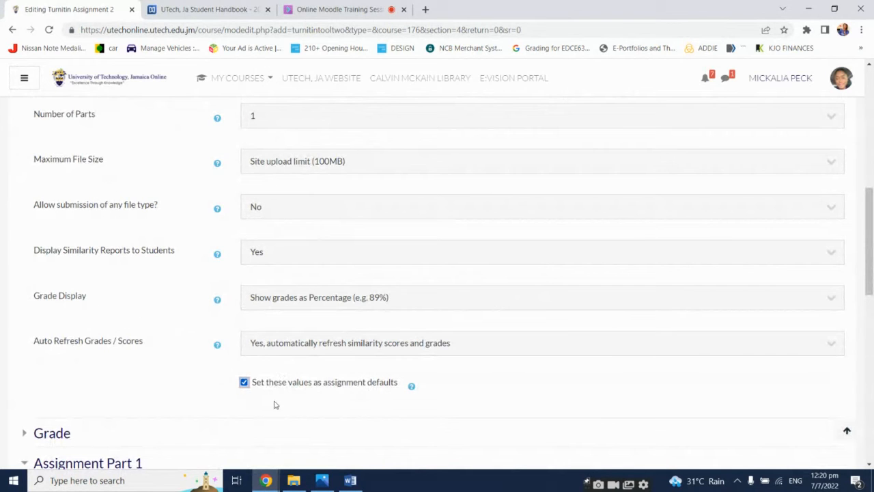
left_click(275, 387)
left_click(272, 386)
Expand the Grade section and review the grade Type options
scroll(186, 386, "down", 1)
scroll(184, 385, "down", 2)
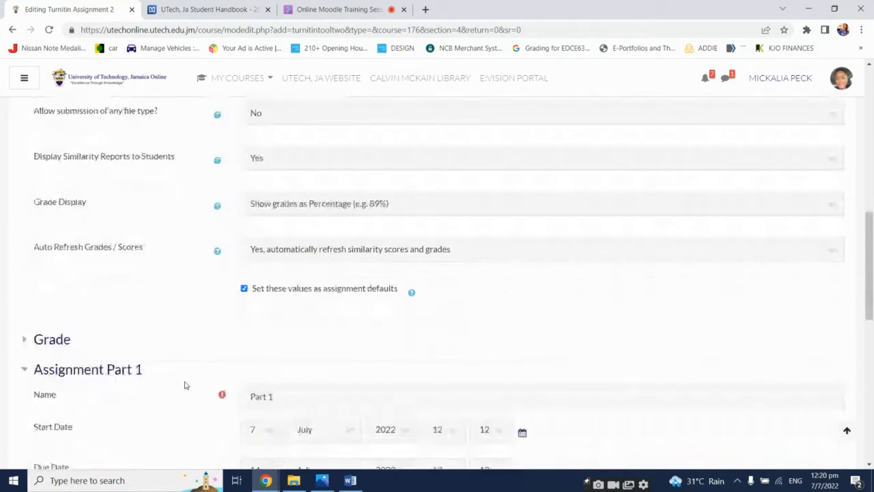
left_click(40, 265)
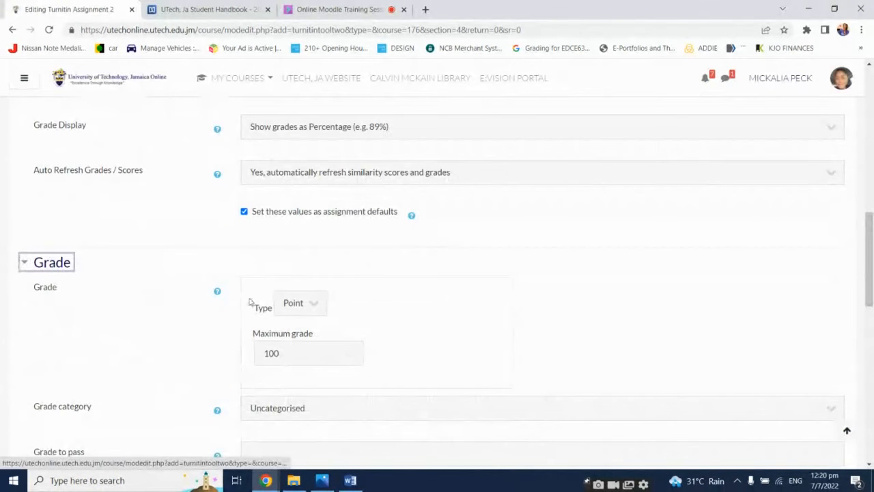
scroll(564, 298, "down", 1)
left_click(285, 248)
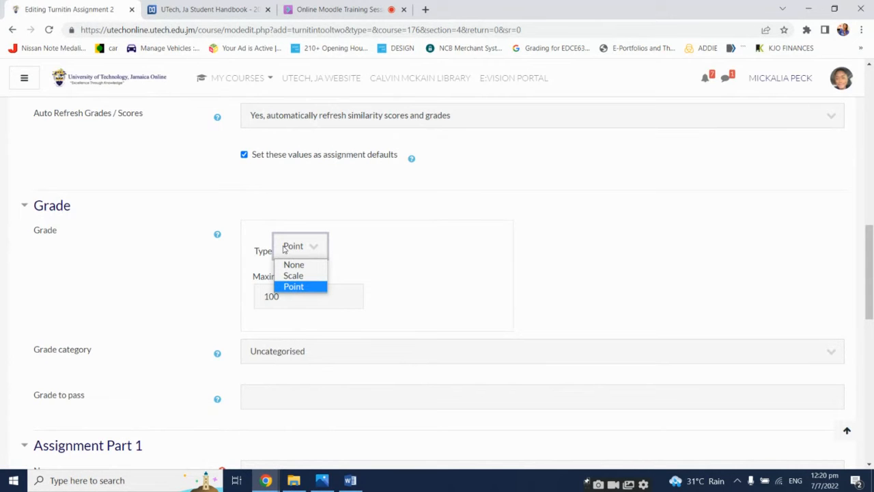
left_click(573, 237)
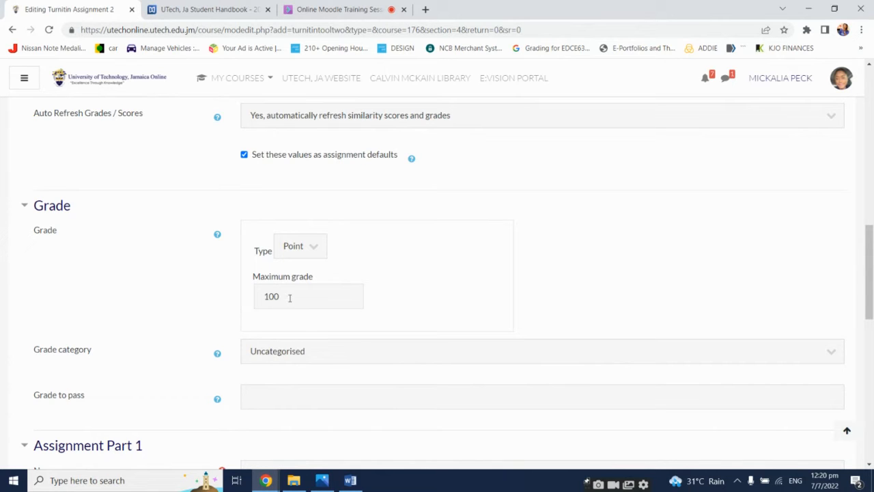
Try a maximum grade of 25 and re-enter 100
left_click_drag(289, 297, 263, 302)
key("BackSpace")
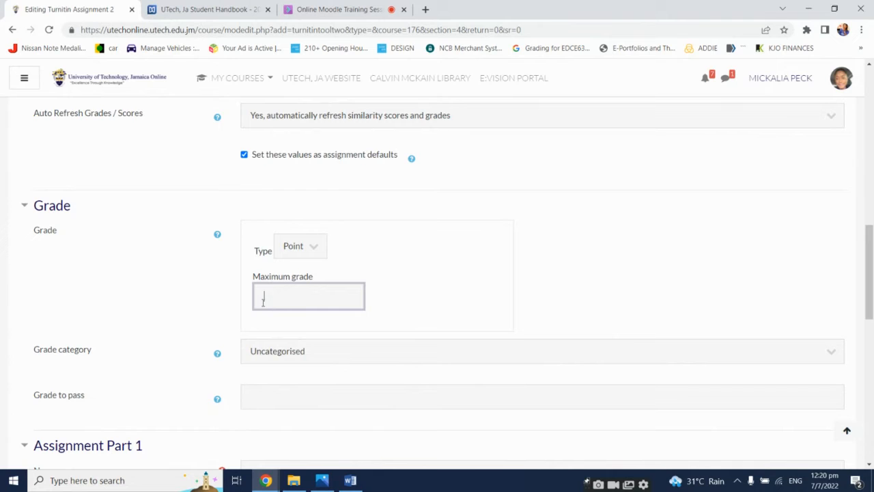
type("100")
left_click(169, 306)
Review the Grade category options
scroll(170, 307, "down", 1)
scroll(171, 307, "down", 1)
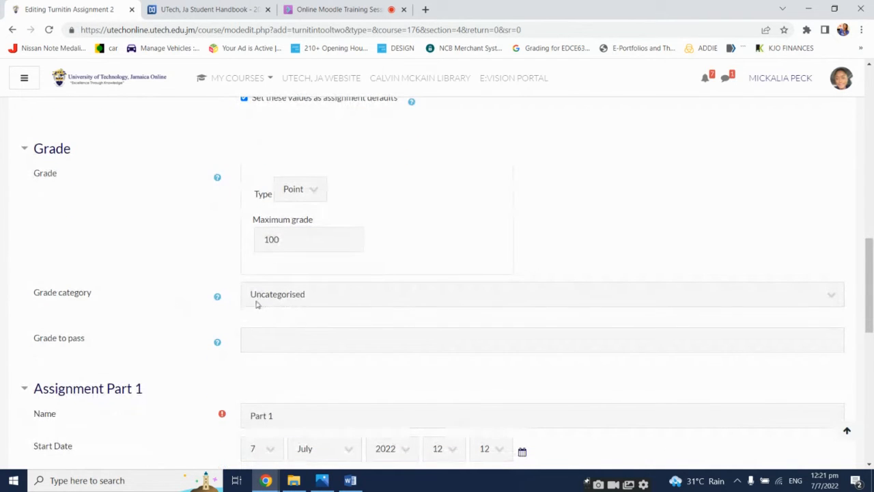
left_click(345, 291)
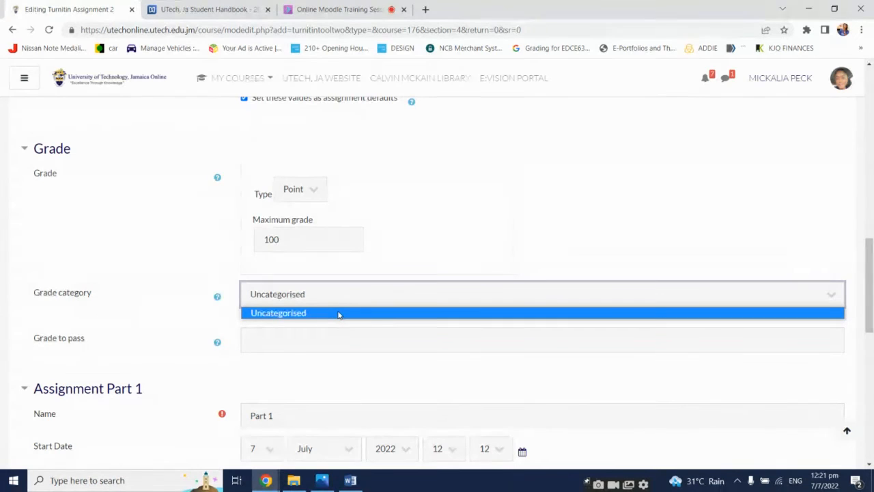
left_click(166, 246)
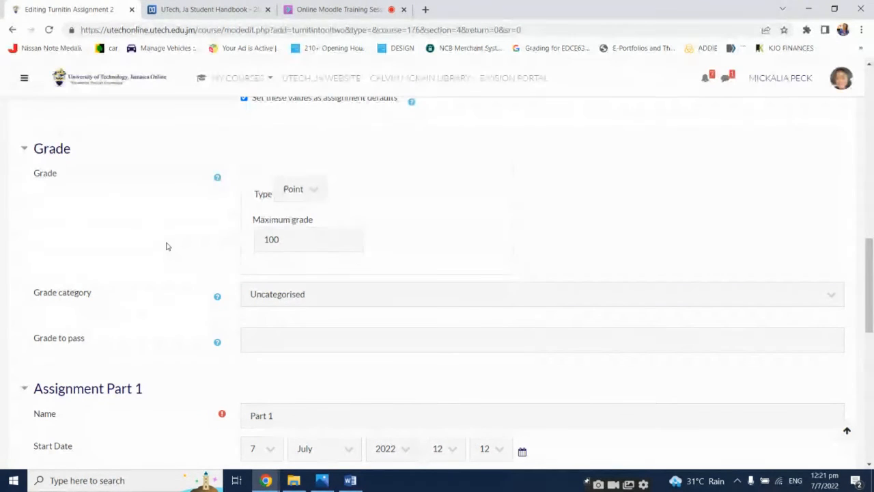
Try entering 50 as the grade to pass and clear it
left_click(296, 334)
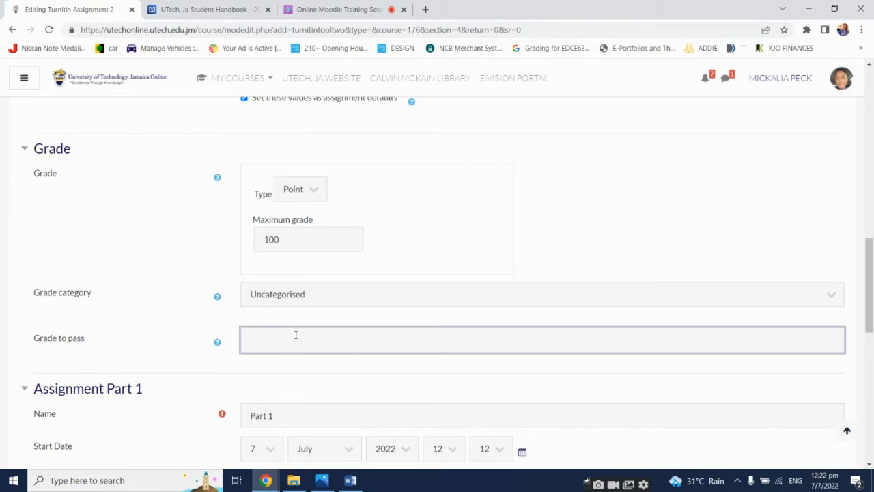
type("50")
left_click_drag(295, 335, 250, 351)
key("BackSpace")
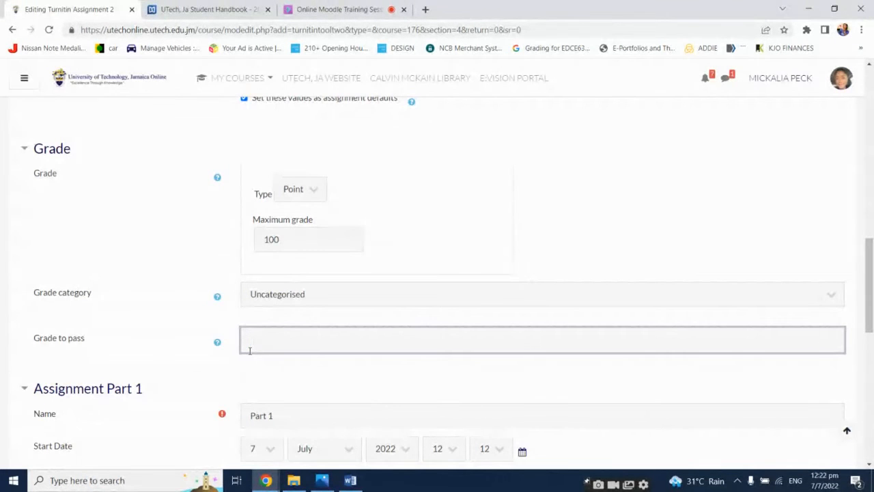
Set the minutes of the Assignment Part 1 start date to 00
scroll(249, 351, "down", 1)
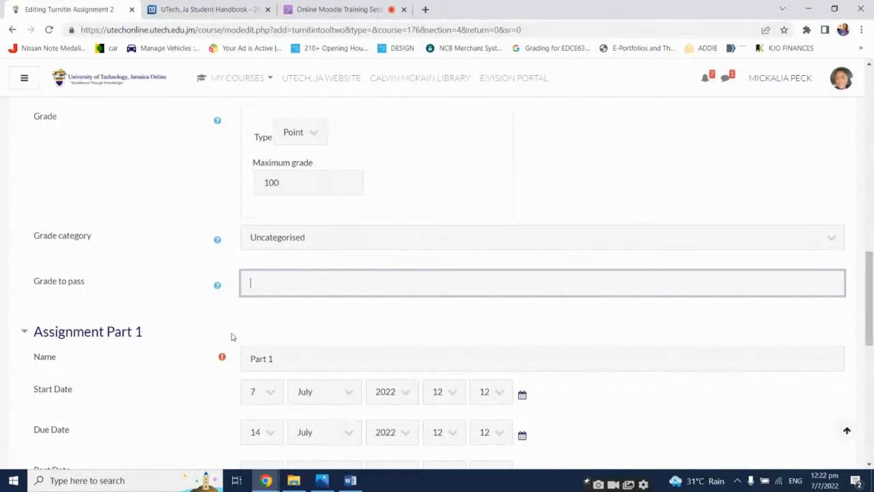
scroll(230, 336, "down", 2)
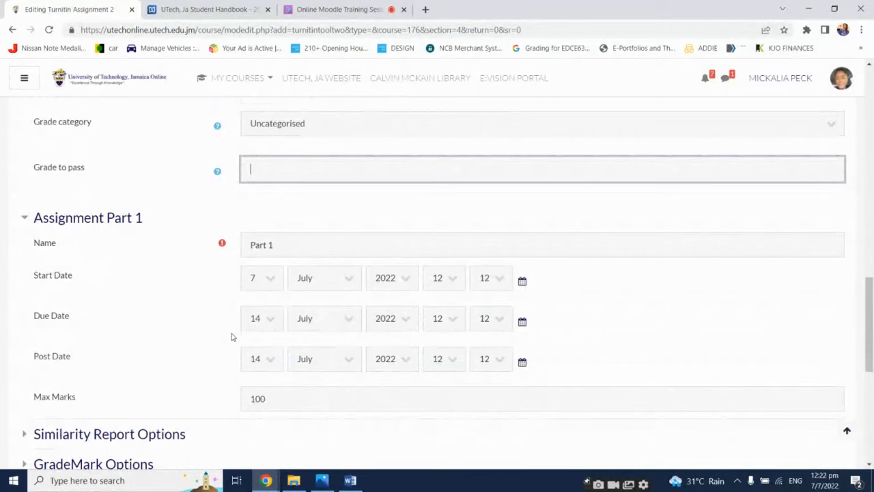
scroll(231, 336, "down", 1)
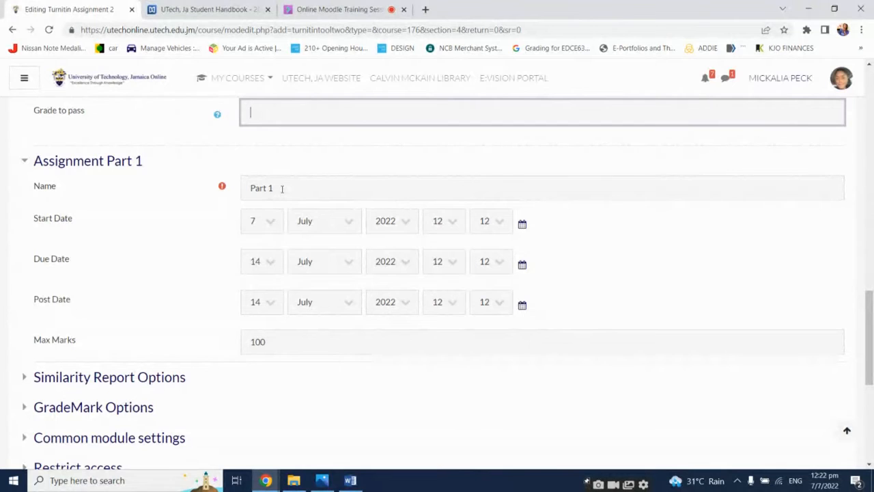
left_click_drag(281, 188, 251, 190)
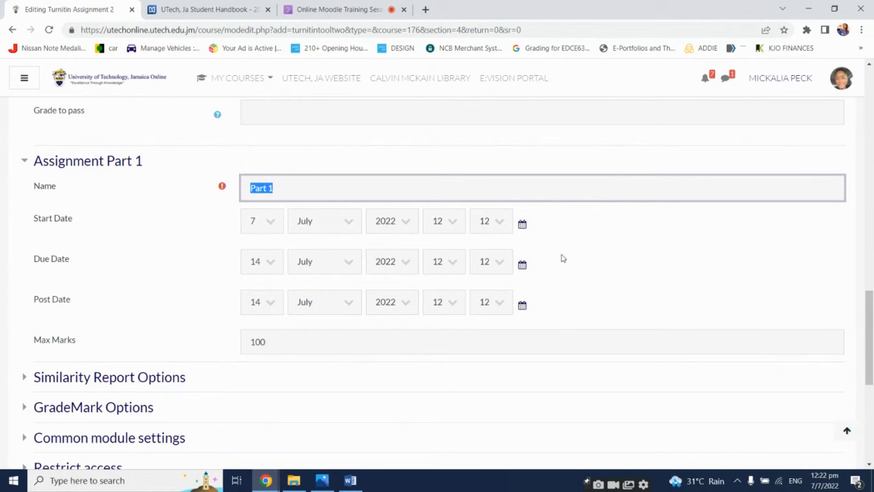
left_click(498, 224)
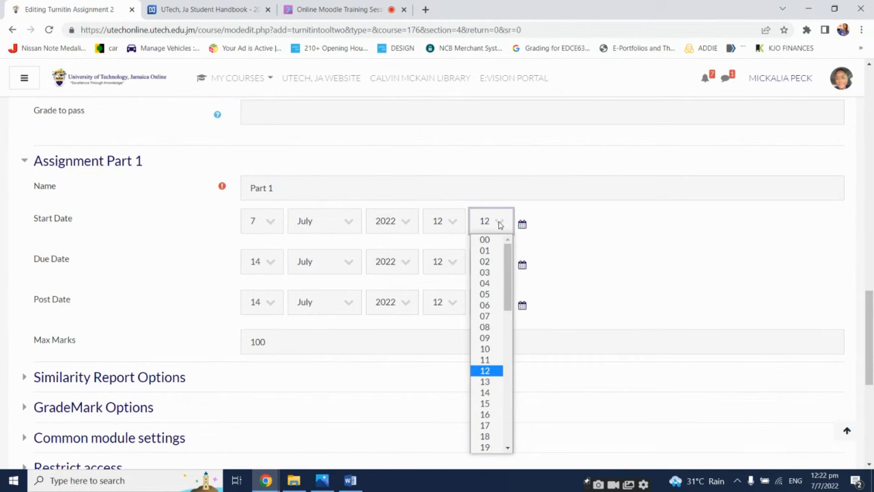
left_click(495, 243)
left_click(612, 262)
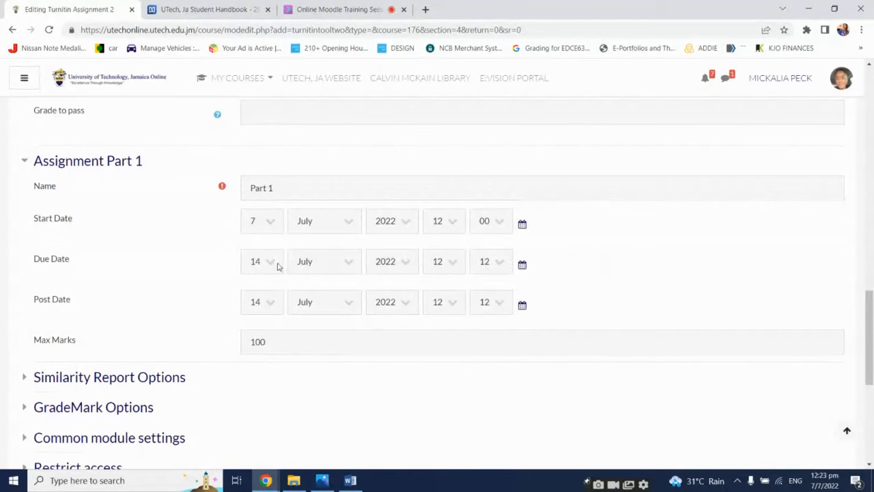
Set the minutes of the due date to 00
left_click(501, 272)
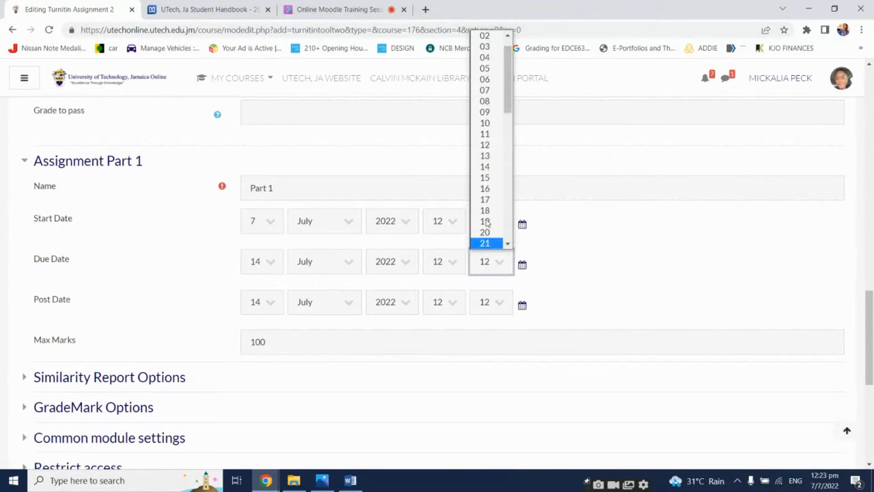
scroll(486, 61, "up", 1)
left_click(484, 35)
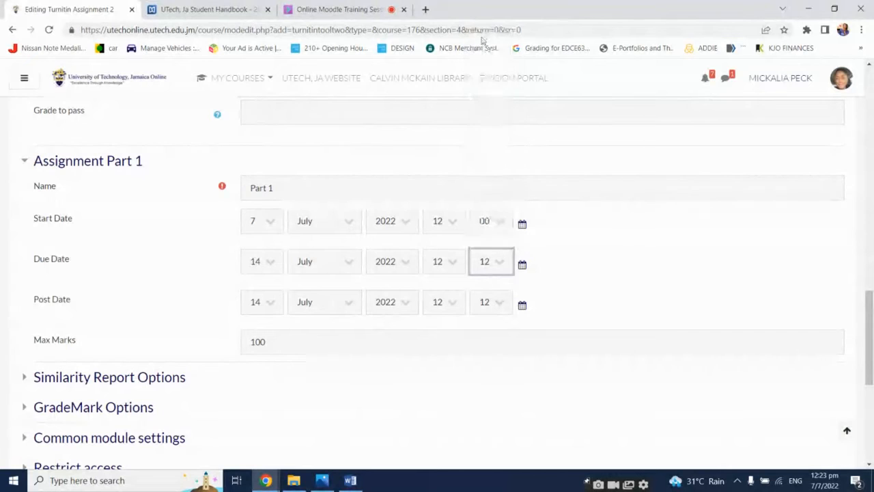
left_click(620, 253)
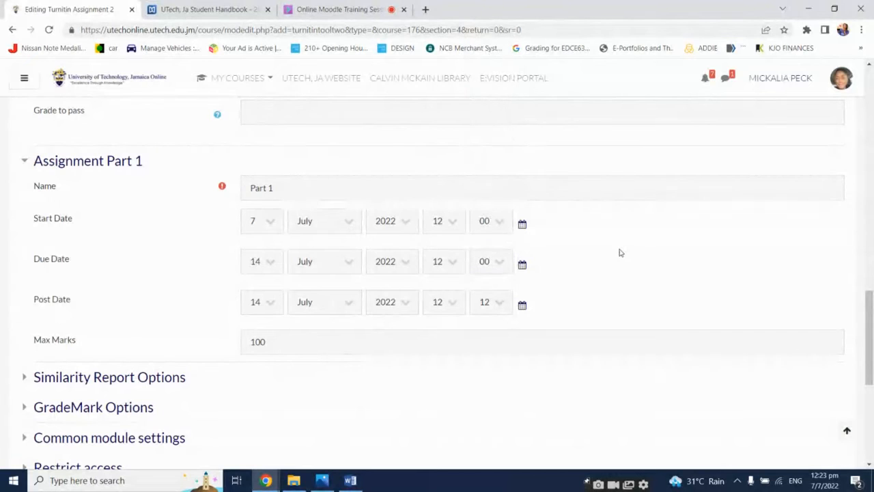
Set the post date to 16 July 2022 with the minutes at 00
left_click(277, 308)
left_click(263, 240)
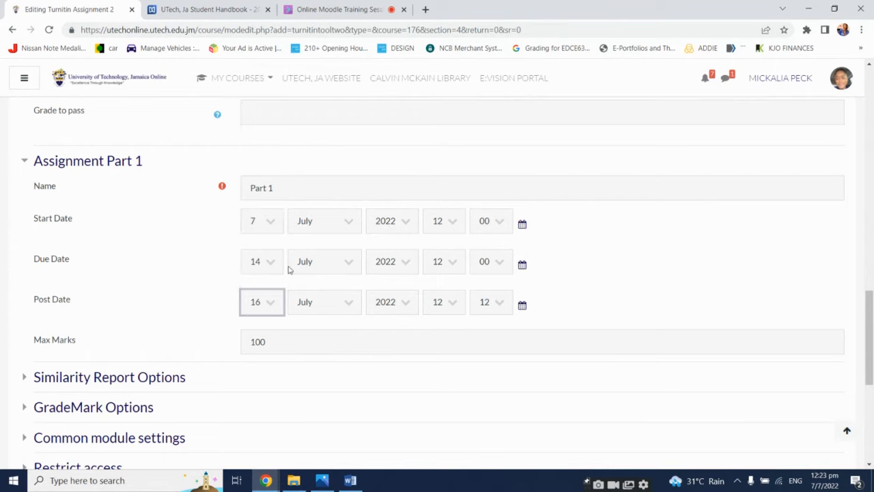
left_click(496, 309)
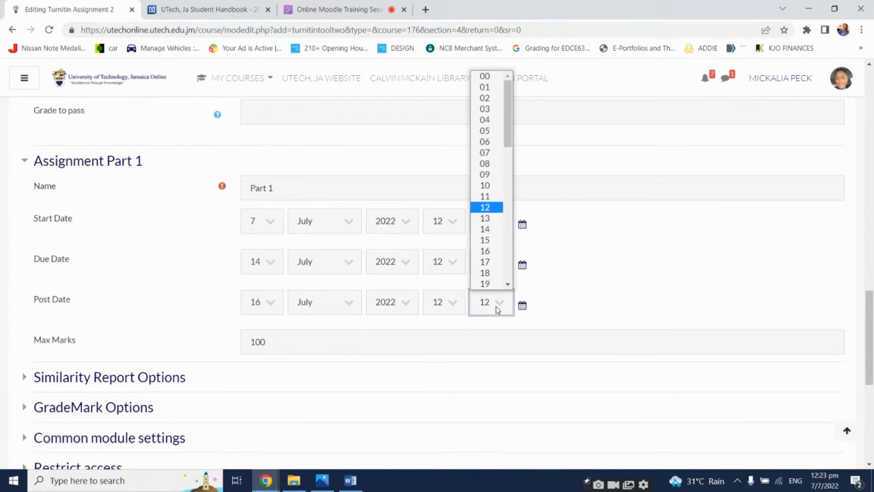
left_click(488, 79)
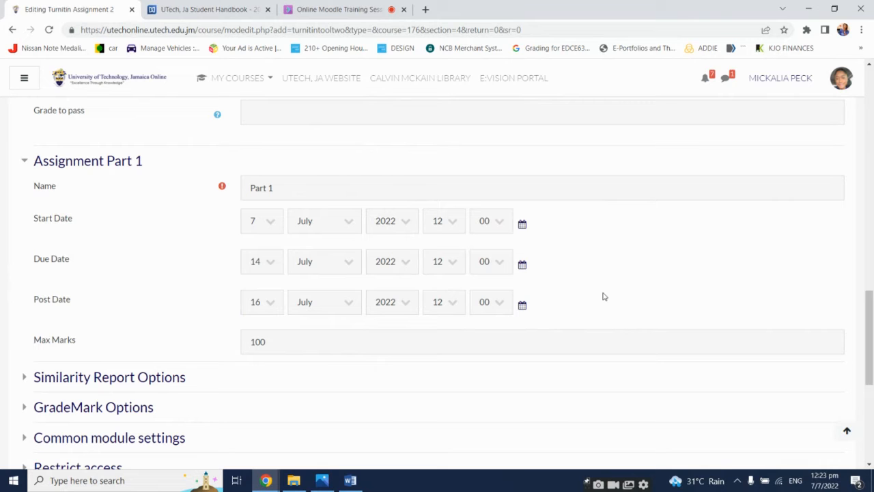
Switch to the Collaborate session tab and review the attendee list
left_click(360, 7)
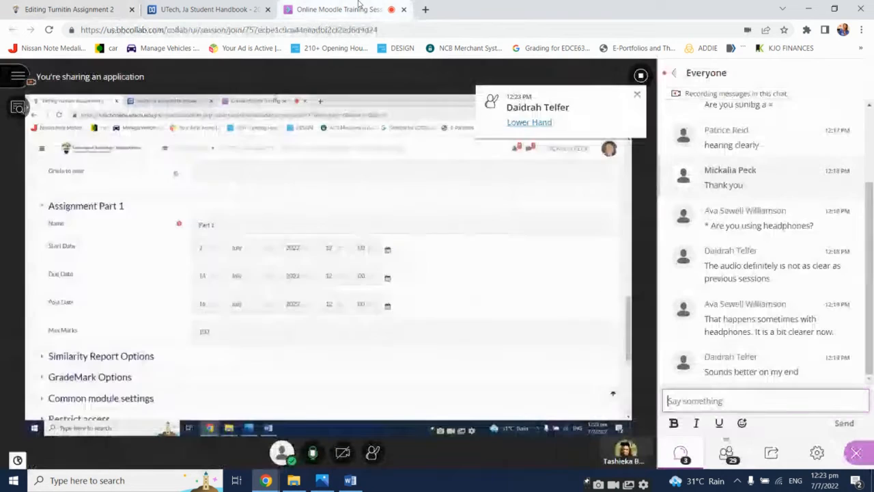
left_click(732, 462)
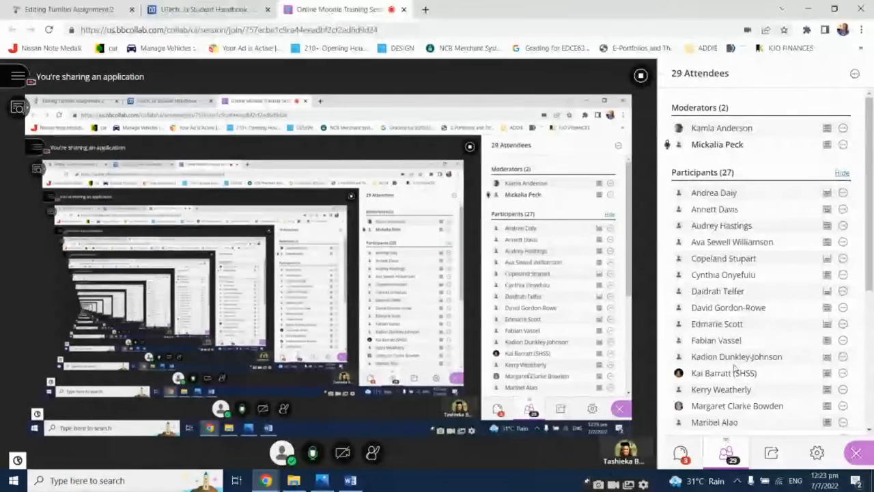
scroll(735, 366, "down", 1)
scroll(734, 366, "down", 4)
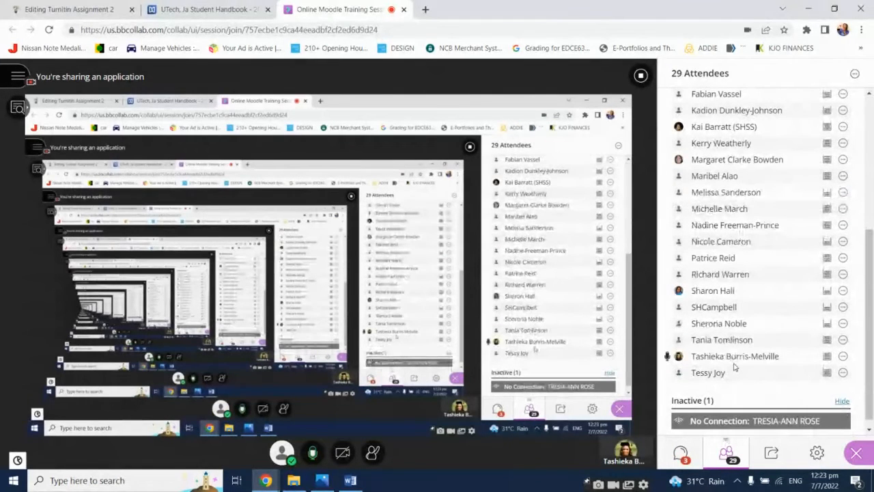
scroll(735, 367, "up", 5)
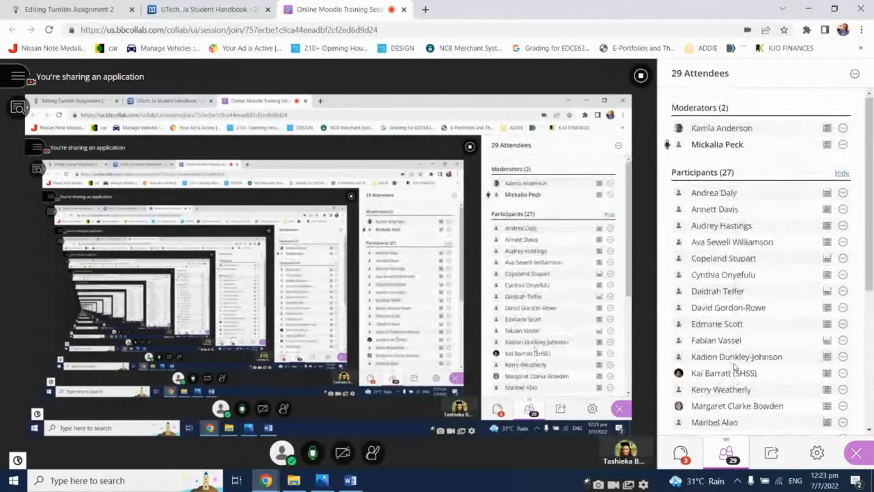
scroll(735, 367, "down", 4)
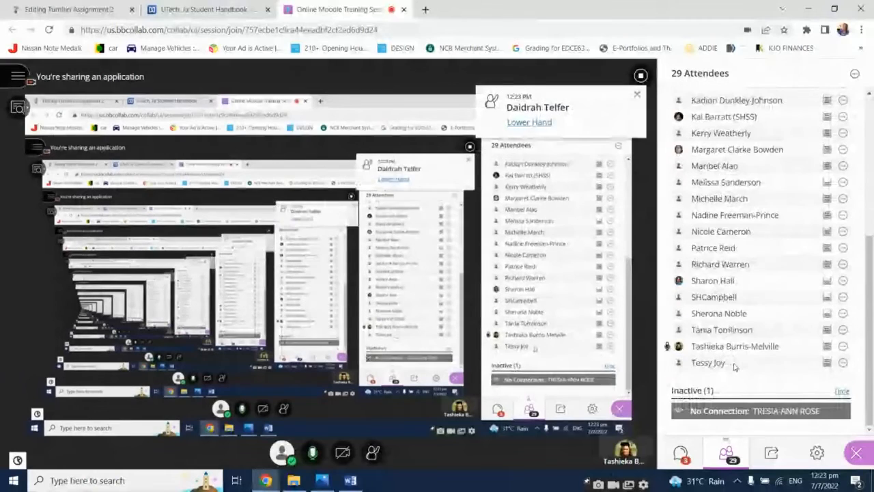
scroll(735, 367, "up", 5)
scroll(734, 362, "down", 4)
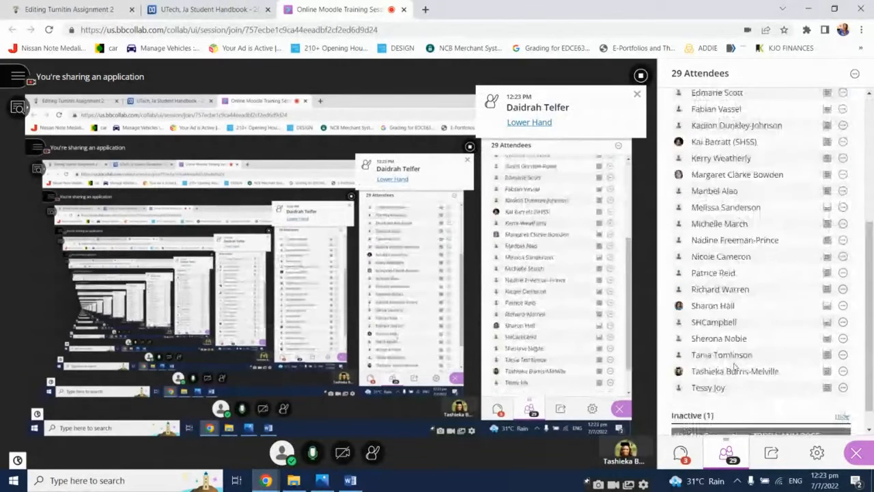
scroll(734, 366, "up", 5)
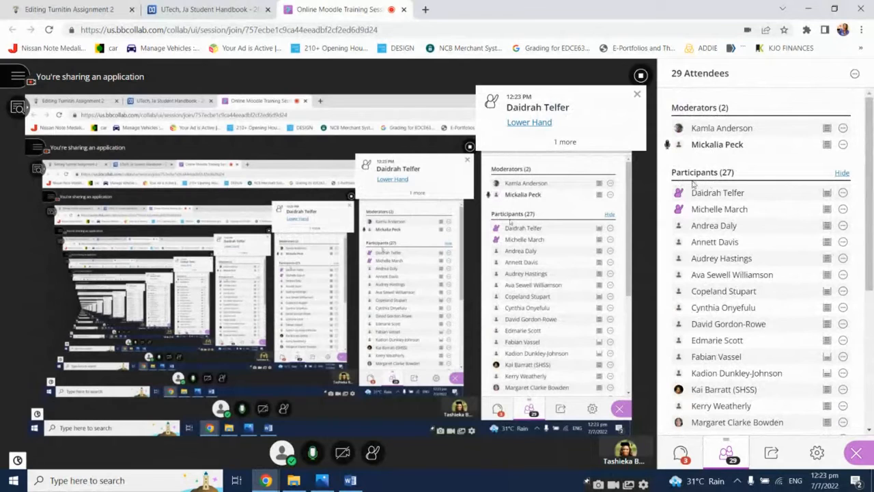
Lower the participants' raised hands and return to the Turnitin assignment editing tab
left_click(544, 126)
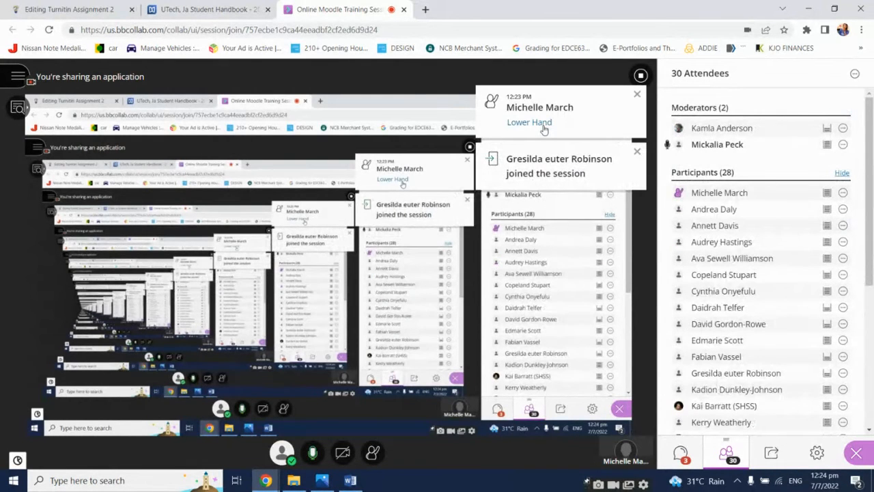
left_click(542, 123)
left_click(76, 9)
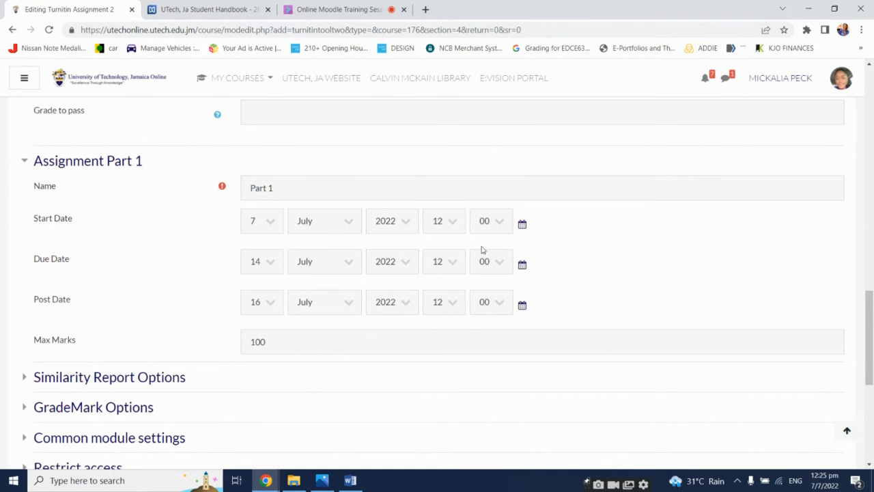
Expand the Similarity Report Options section
scroll(517, 278, "up", 4)
scroll(517, 279, "down", 4)
scroll(516, 278, "down", 3)
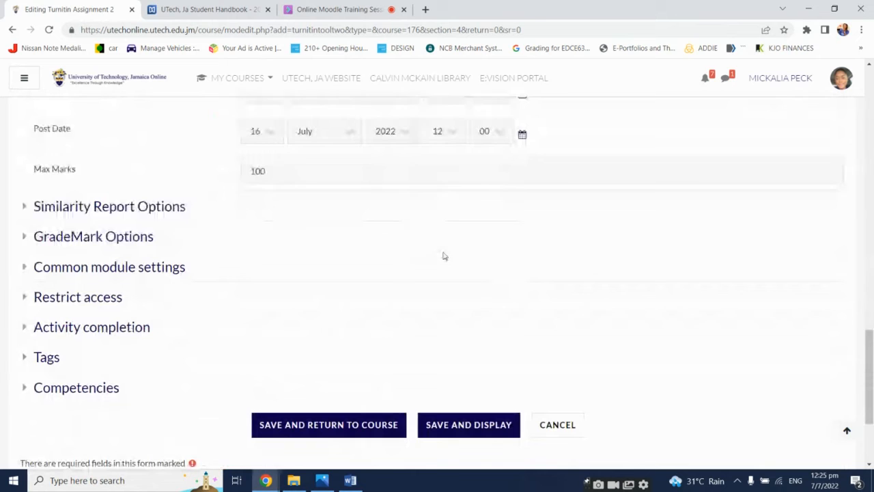
left_click(176, 207)
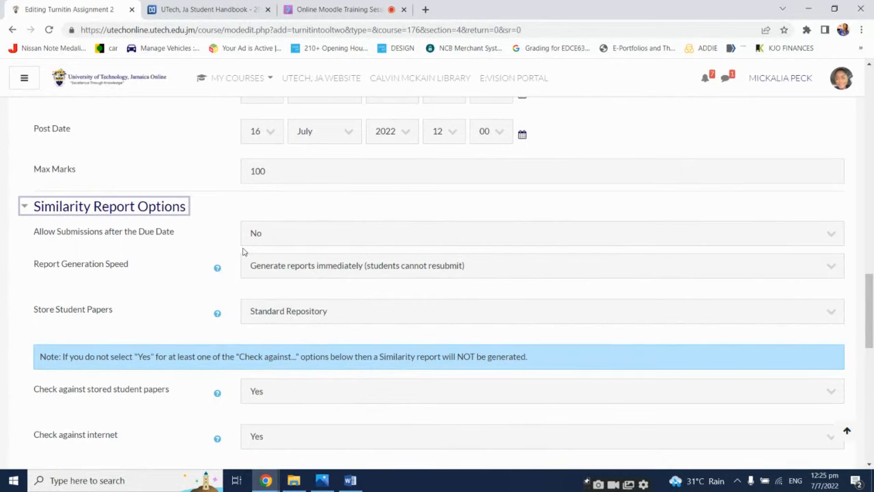
Set Allow Submissions after the Due Date to Yes
left_click(400, 242)
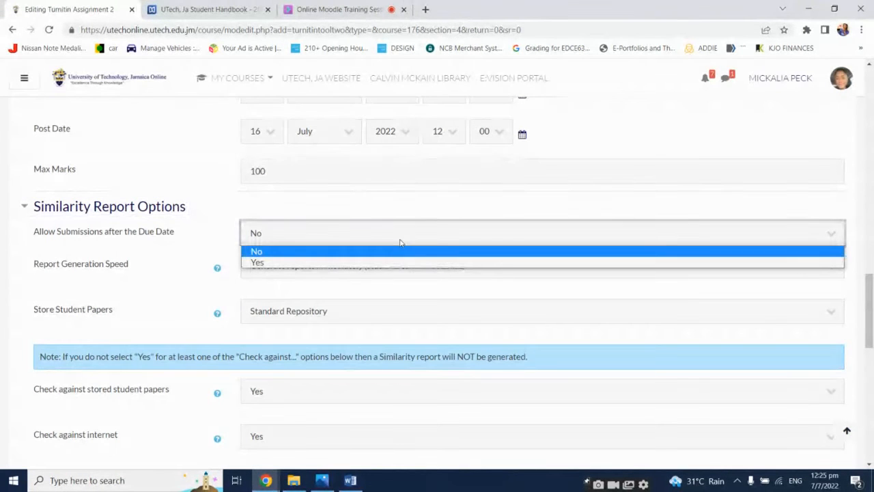
left_click(621, 180)
scroll(546, 204, "up", 2)
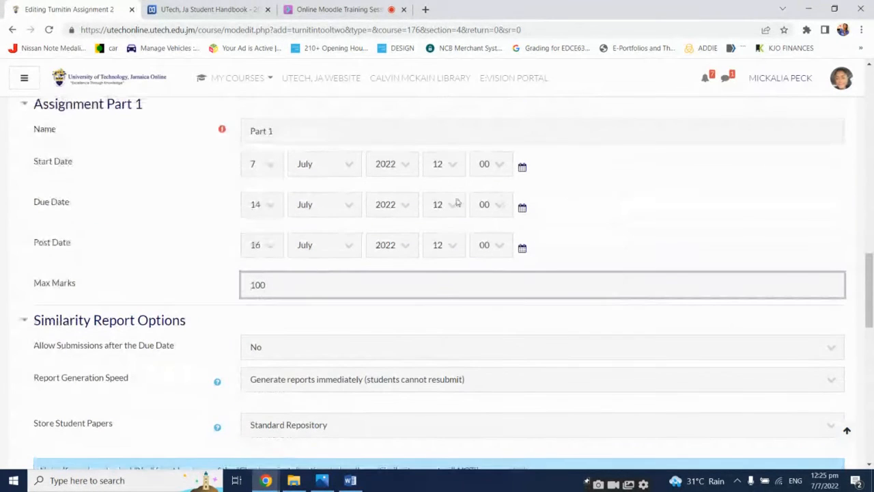
scroll(440, 259, "down", 1)
left_click(439, 296)
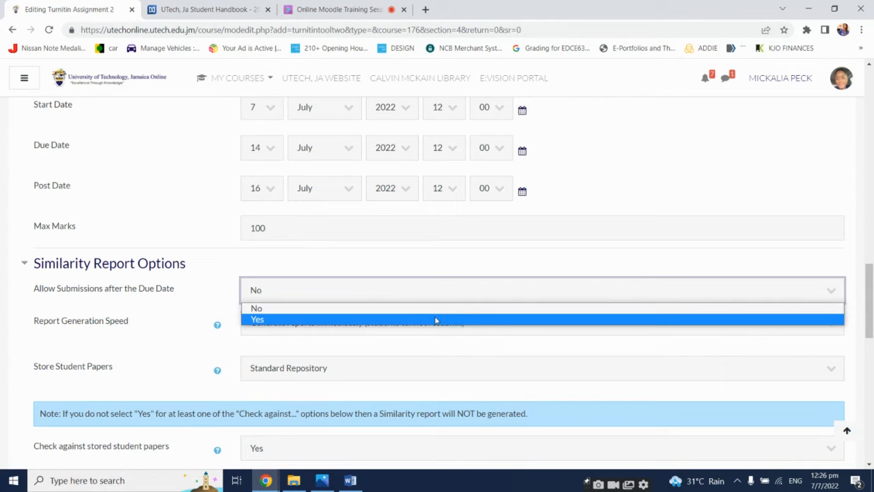
left_click(436, 320)
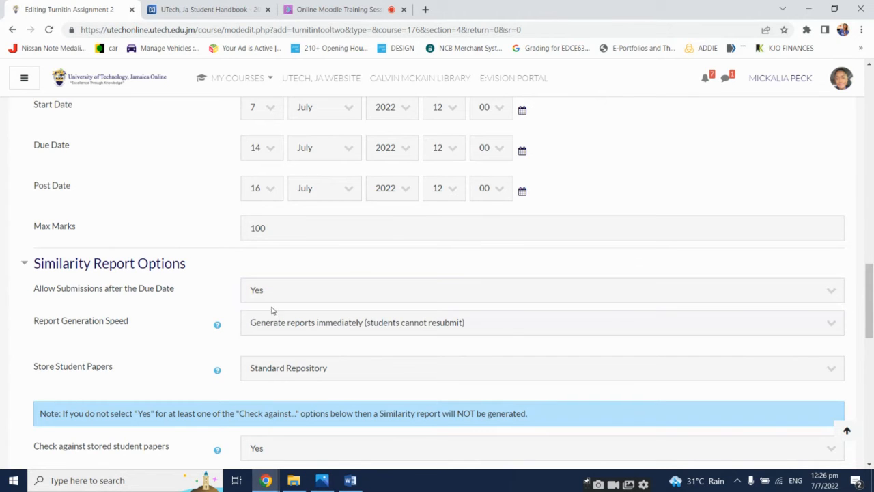
Set Report Generation Speed to generate reports immediately with students able to resubmit until the due date
scroll(172, 333, "down", 1)
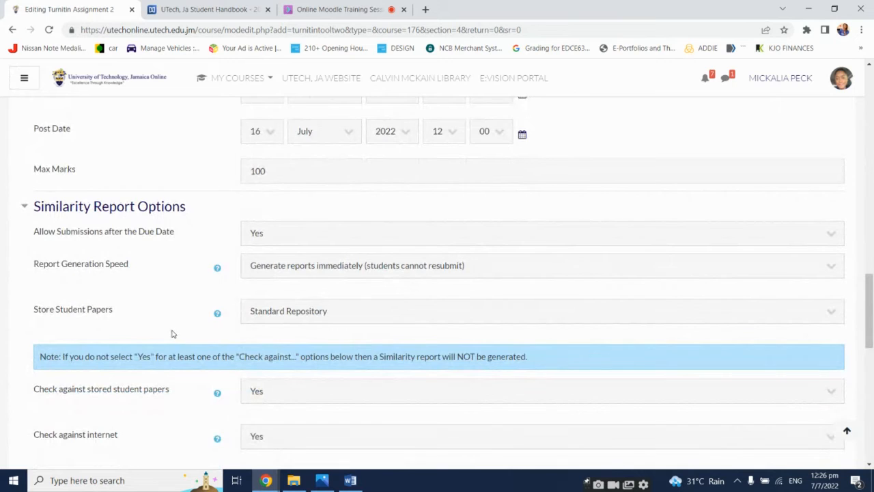
left_click(451, 270)
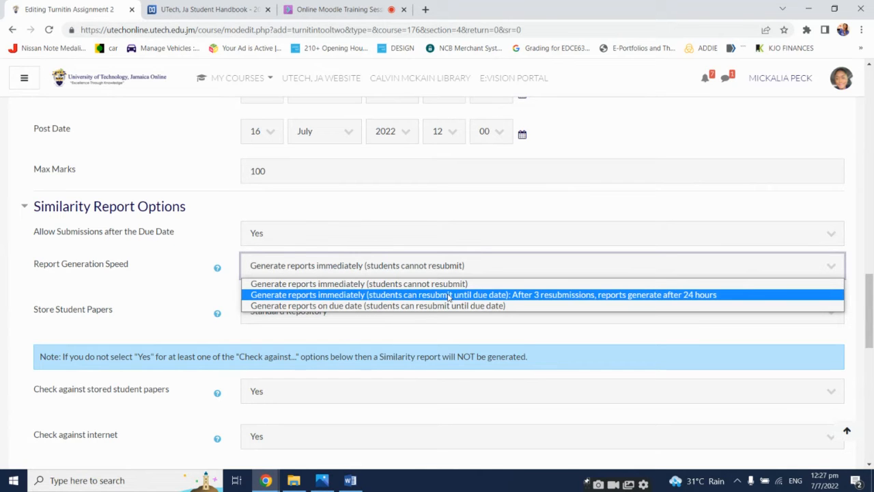
left_click(448, 294)
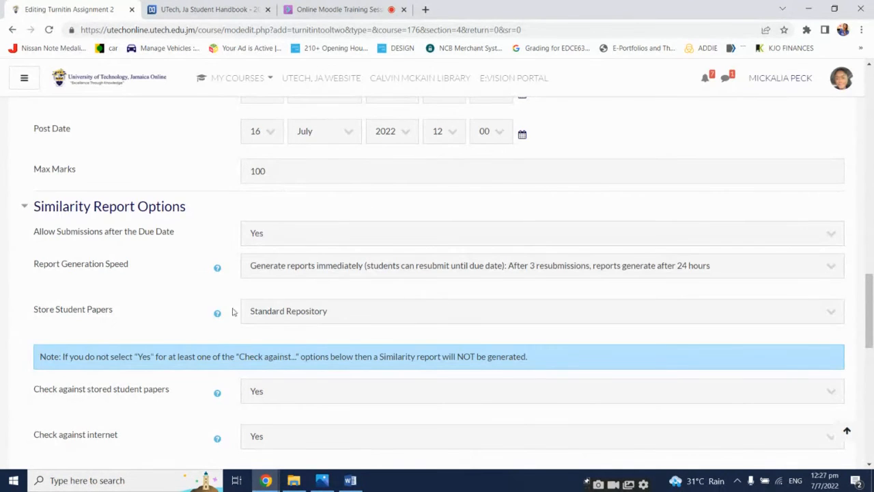
Open the Store Student Papers repository options
scroll(185, 312, "down", 1)
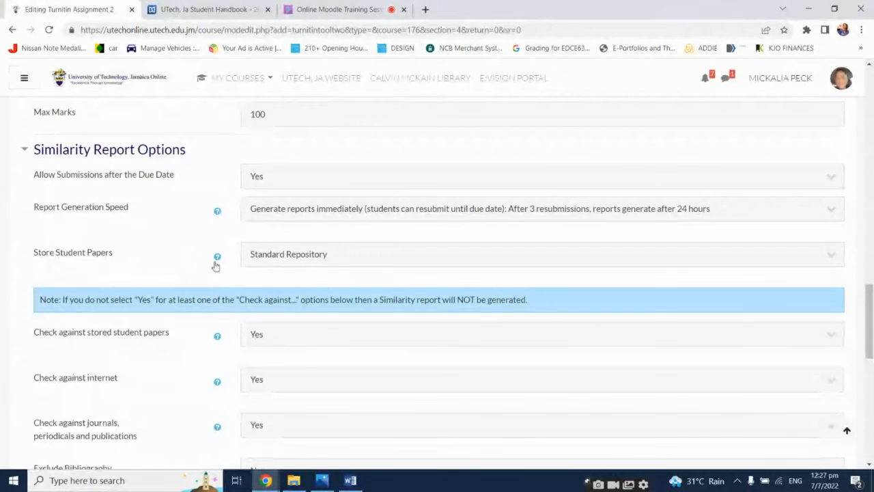
left_click(334, 254)
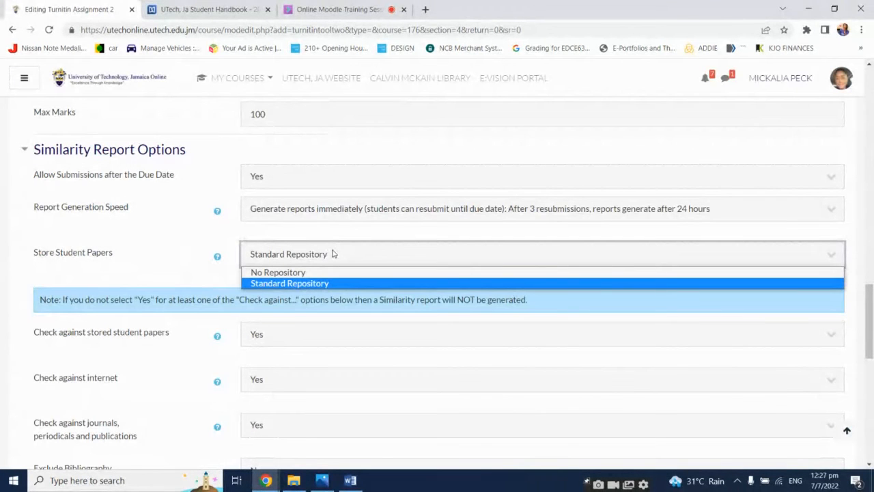
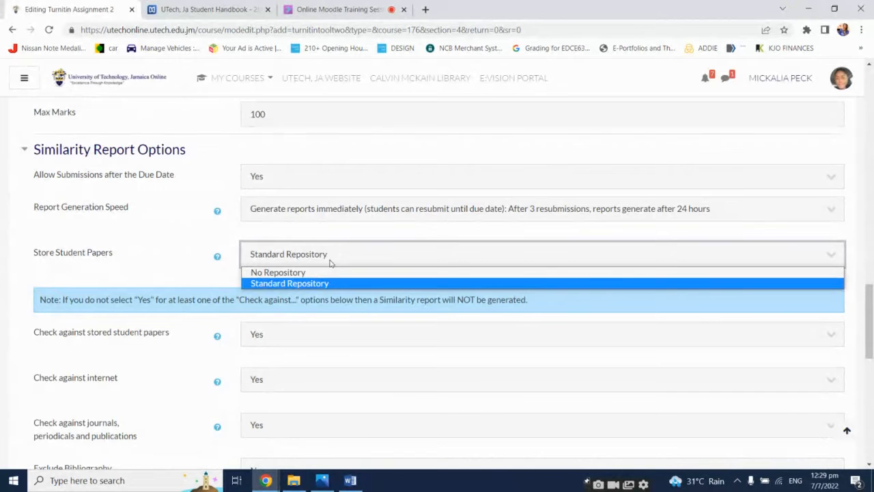
Set Store Student Papers to No Repository
left_click(316, 275)
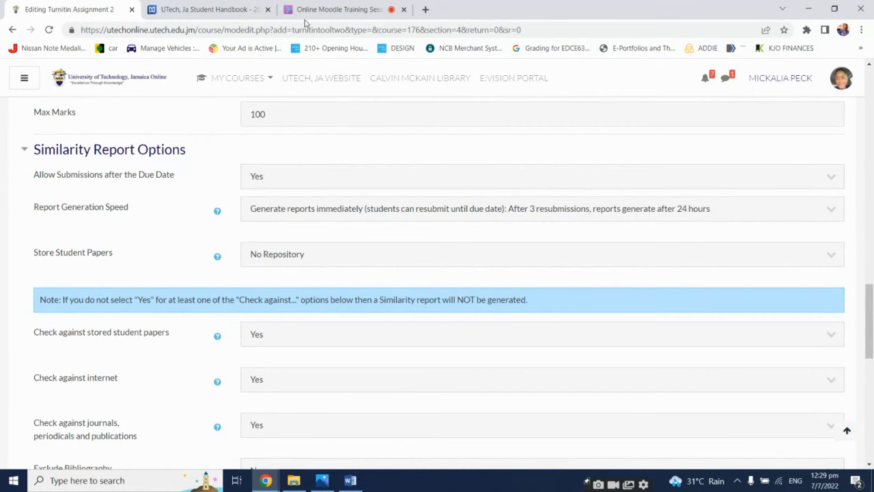
Lower a participant's raised hand in the Collaborate session and return to the assignment form
left_click(342, 9)
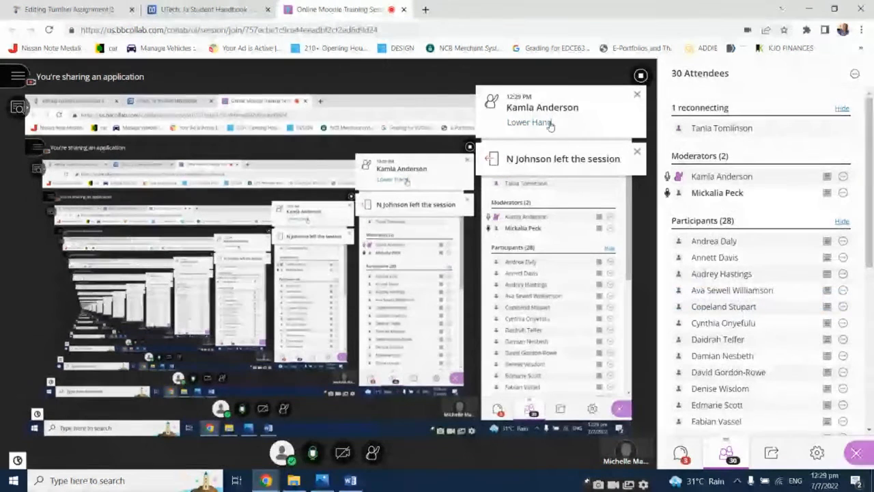
left_click(550, 123)
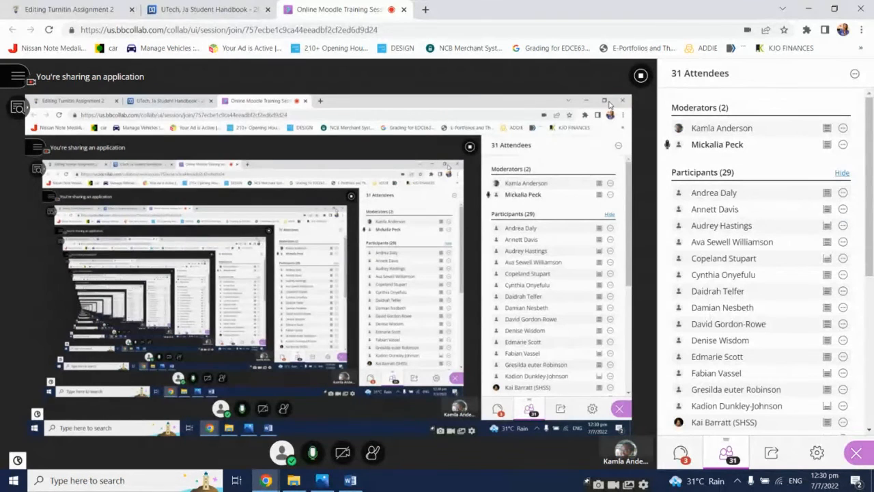
left_click(68, 9)
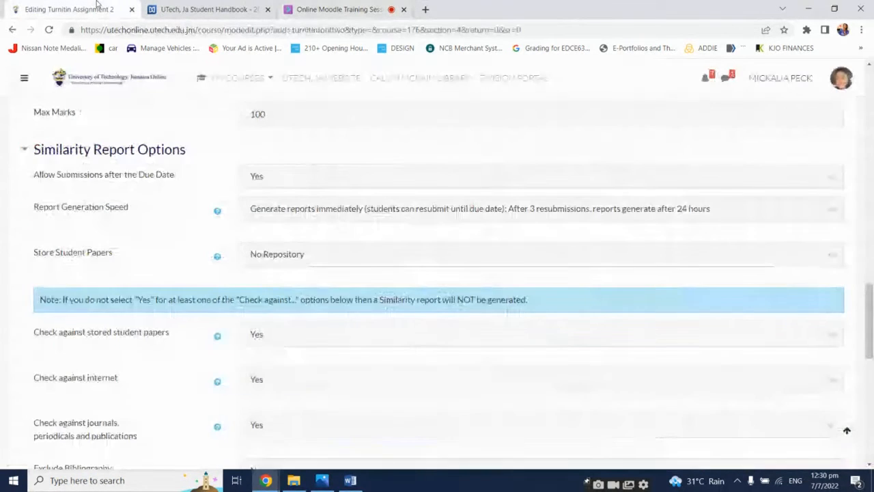
Scroll through the Turnitin assignment form to review its general, grade and part settings
scroll(478, 299, "up", 3)
scroll(494, 335, "down", 2)
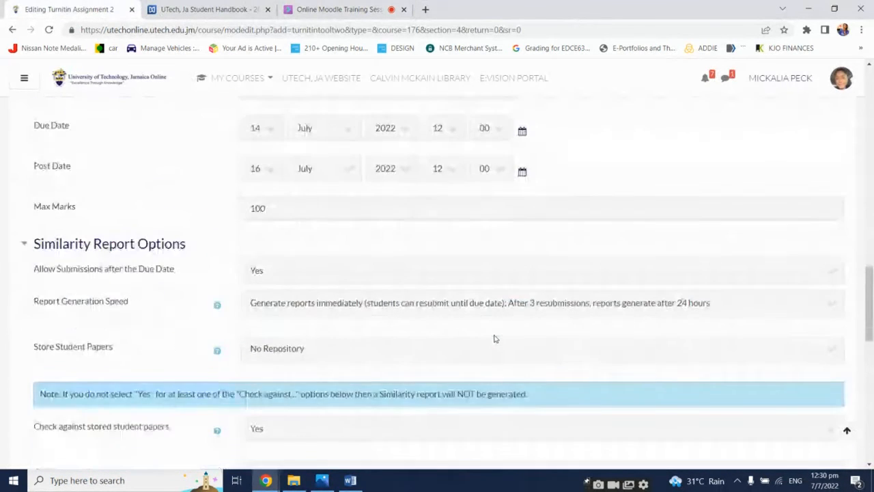
scroll(494, 339, "down", 1)
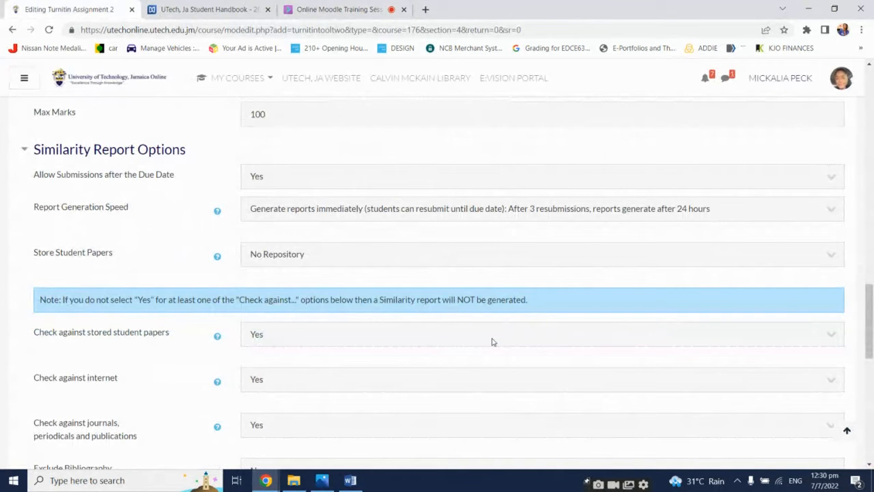
scroll(493, 342, "up", 1)
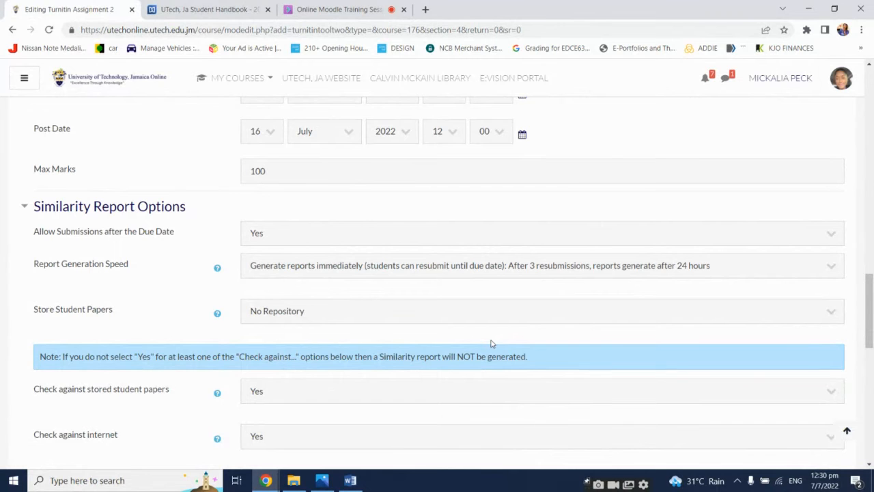
scroll(491, 344, "up", 20)
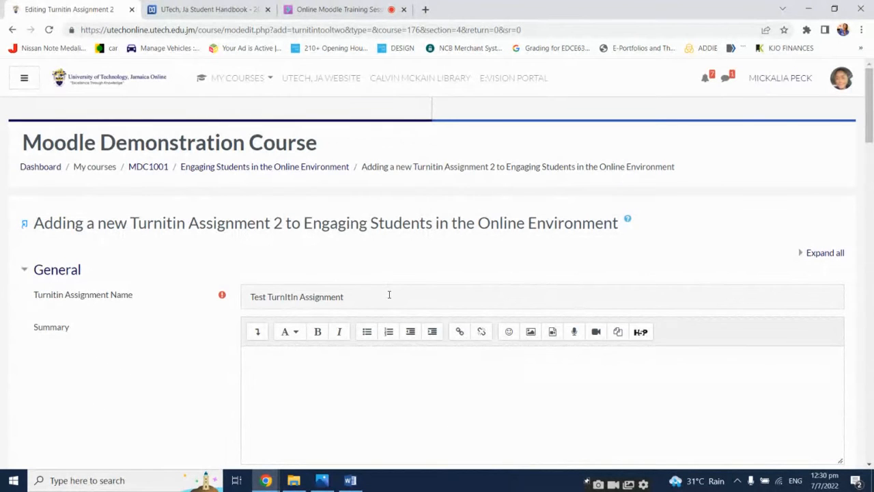
scroll(382, 242, "down", 7)
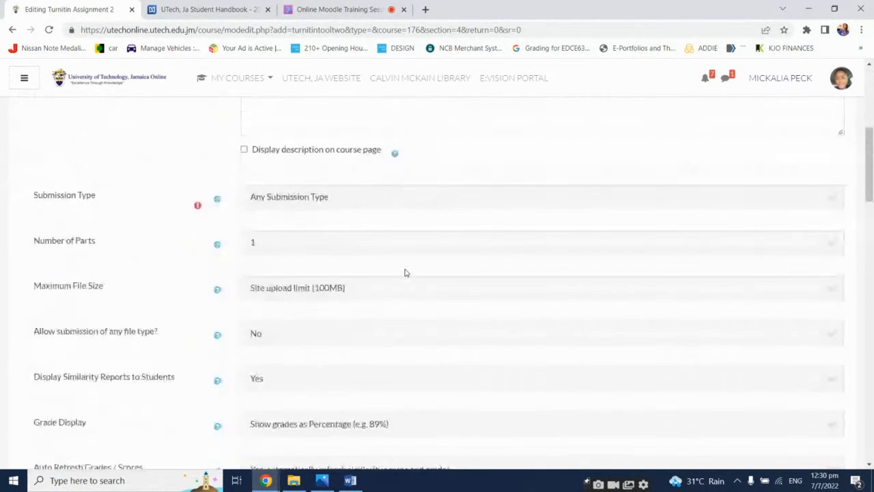
scroll(405, 272, "down", 5)
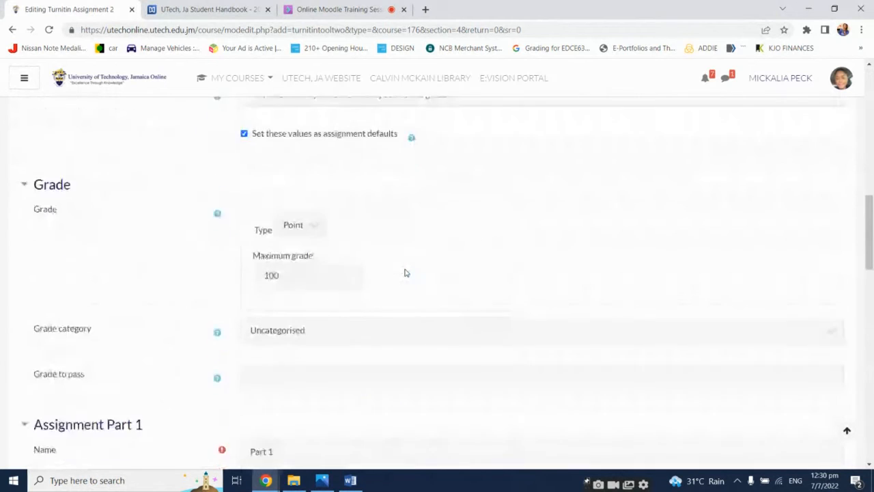
scroll(404, 272, "down", 5)
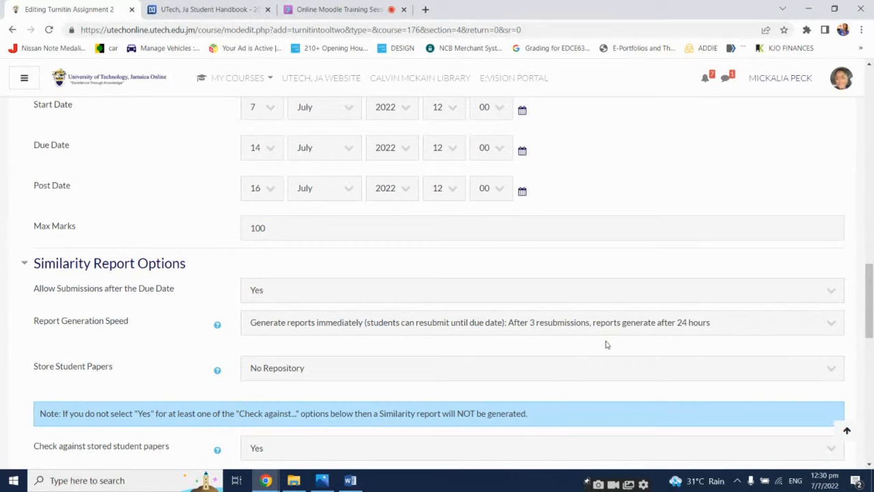
Show the Store Student Papers repository options without changing the selection
left_click(622, 368)
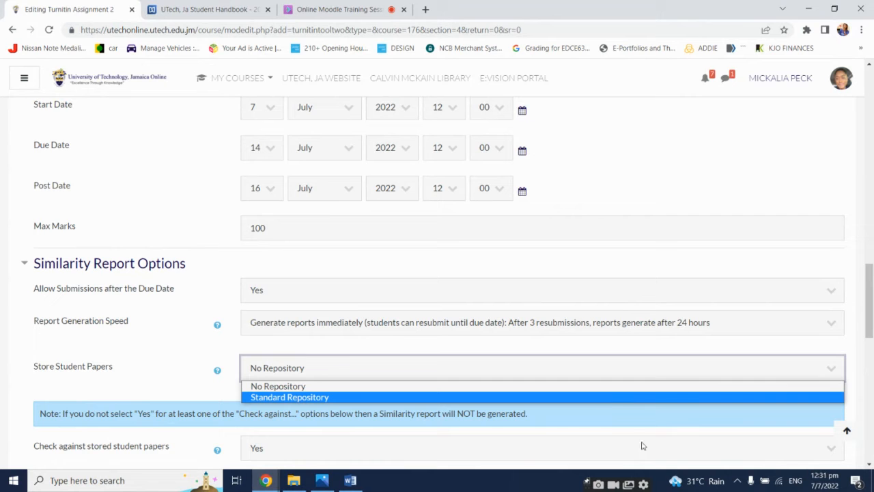
left_click(138, 363)
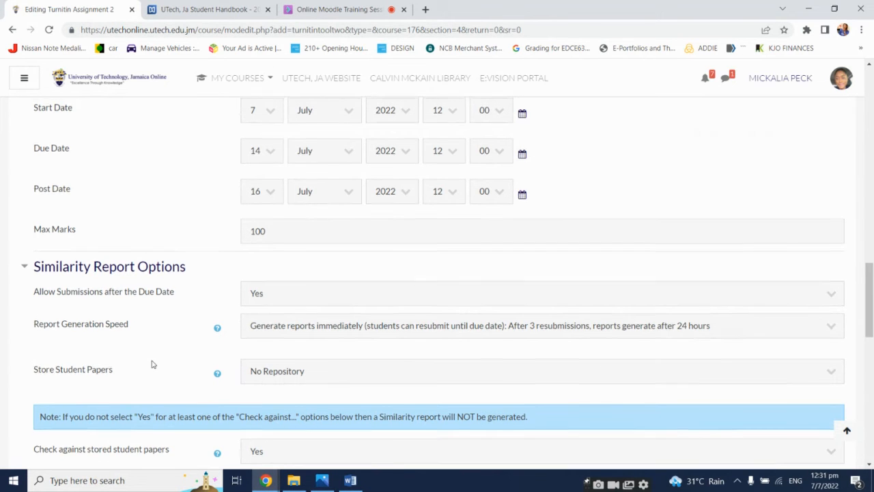
scroll(147, 362, "up", 9)
scroll(153, 364, "up", 2)
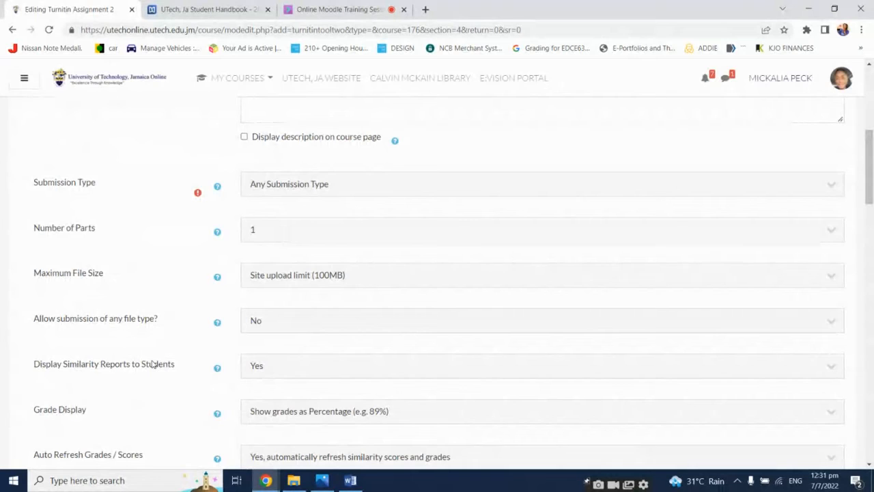
Lower another participant's raised hand in the Collaborate session and return to the assignment form
left_click(286, 7)
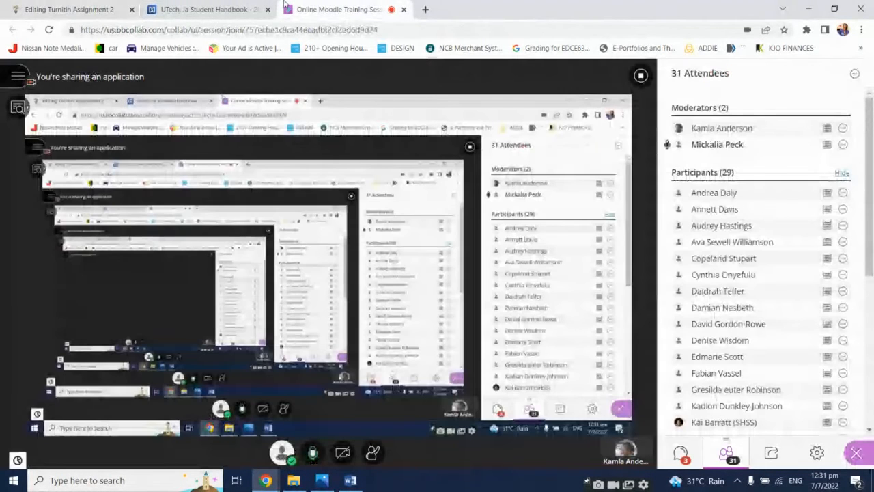
left_click(94, 4)
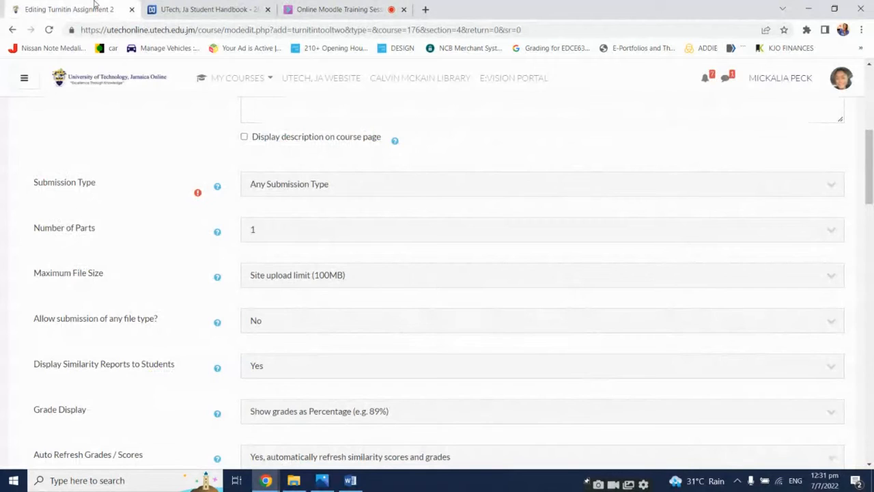
left_click(347, 8)
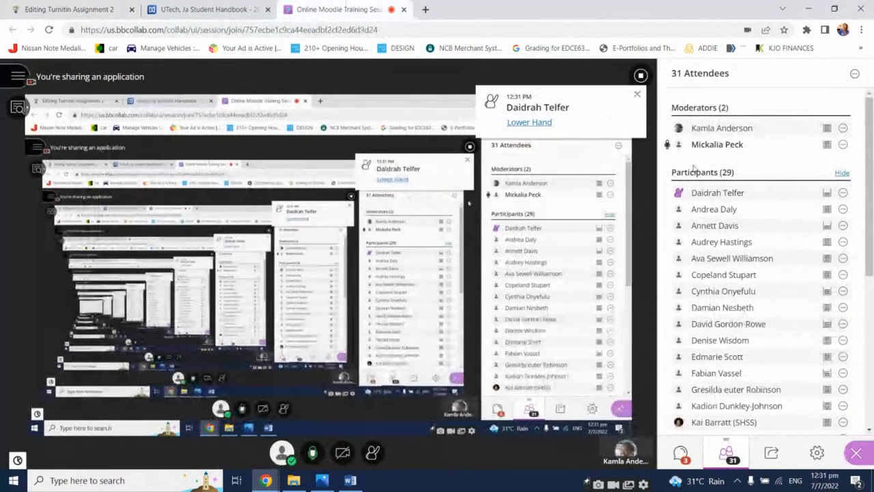
left_click(539, 123)
left_click(85, 7)
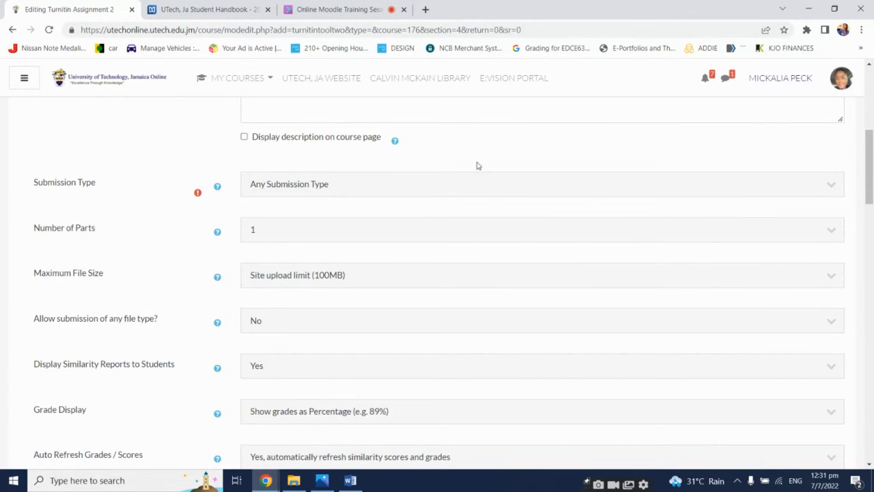
Review the form from the assignment name down to the Assignment Part 1 dates
scroll(476, 164, "up", 5)
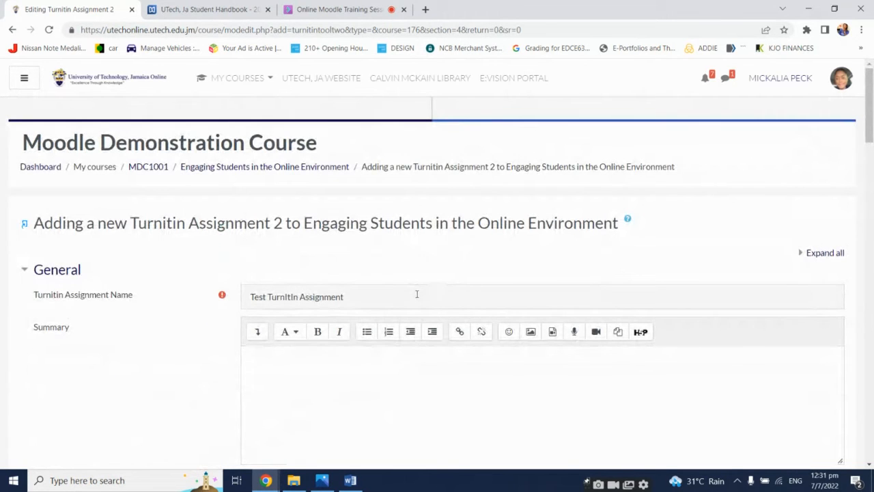
left_click(416, 294)
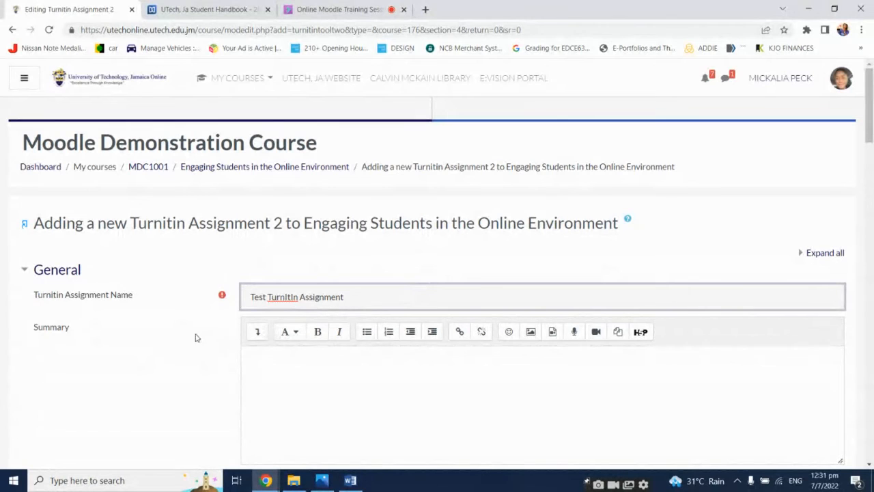
scroll(190, 340, "down", 7)
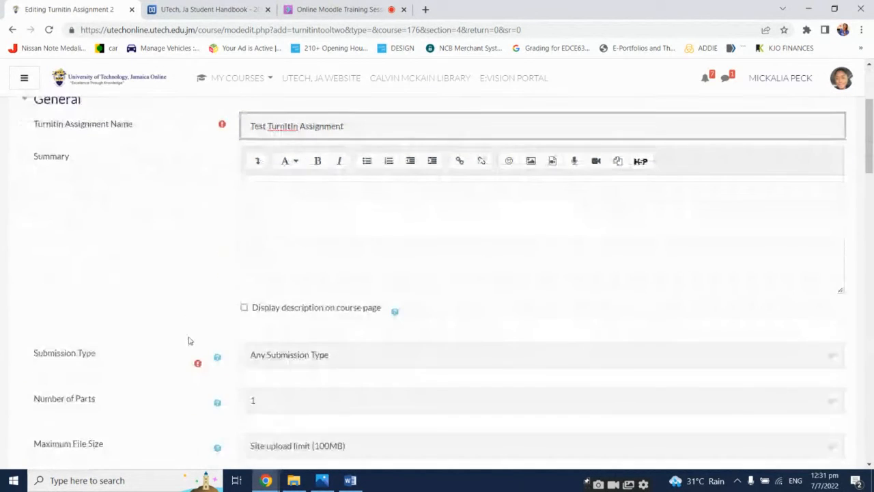
scroll(189, 340, "down", 3)
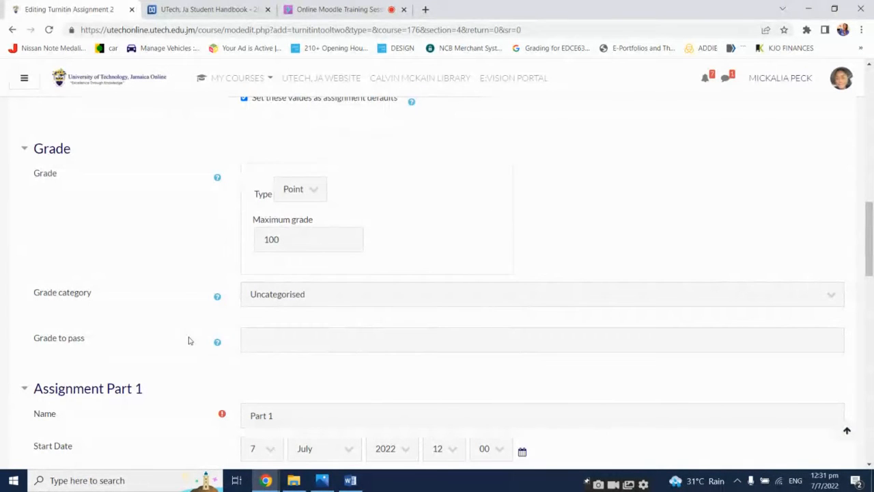
scroll(190, 340, "down", 1)
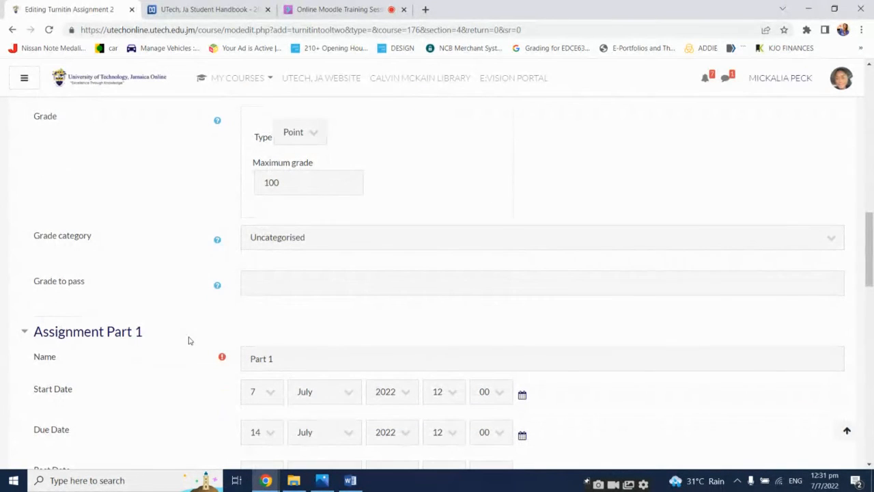
scroll(190, 340, "down", 1)
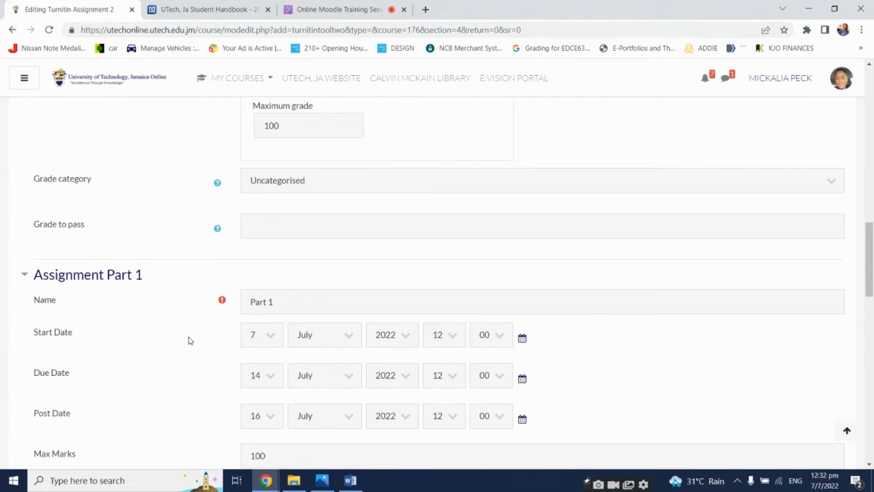
Check the Collaborate chat and attendee list, then return to the Similarity Report Options in the form
left_click(379, 11)
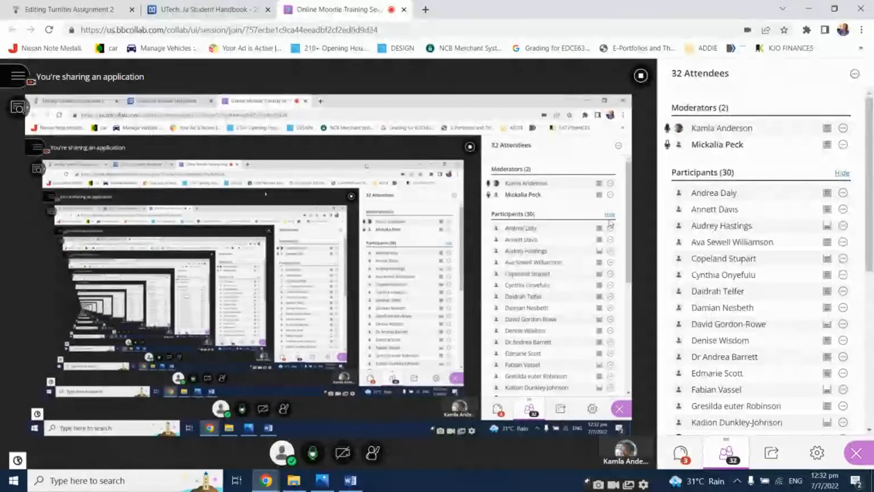
left_click(680, 453)
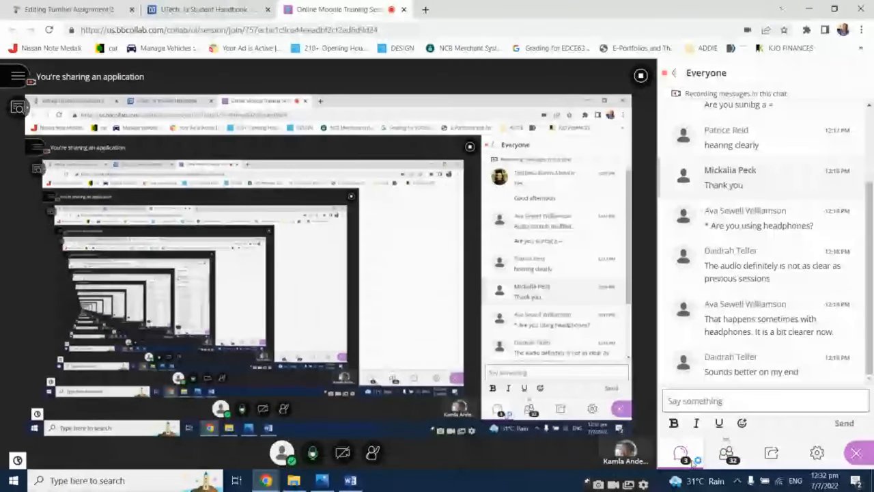
left_click(725, 447)
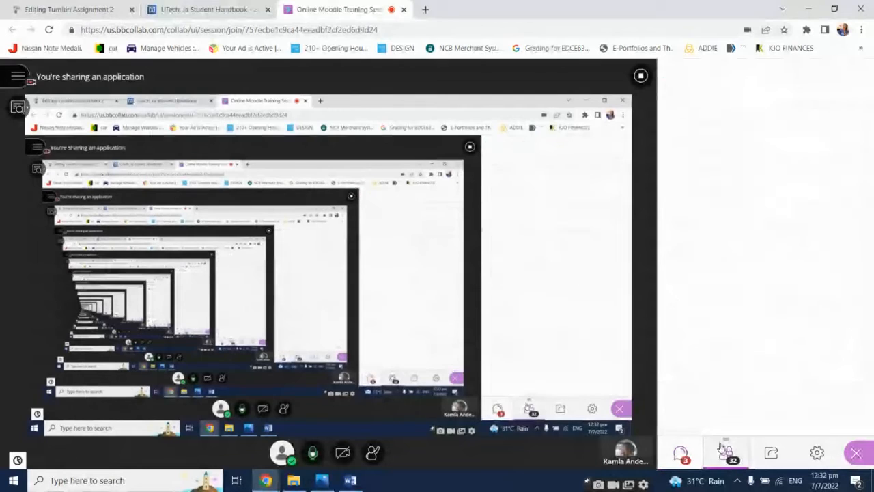
left_click(49, 7)
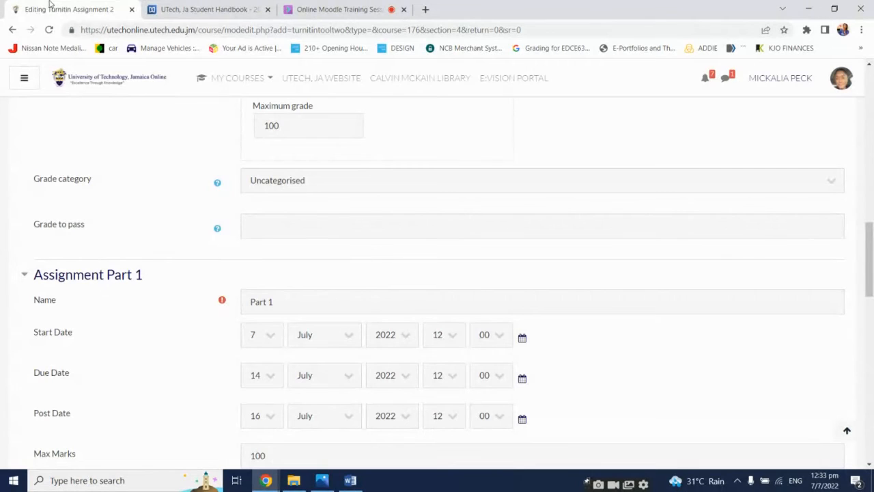
scroll(153, 354, "down", 4)
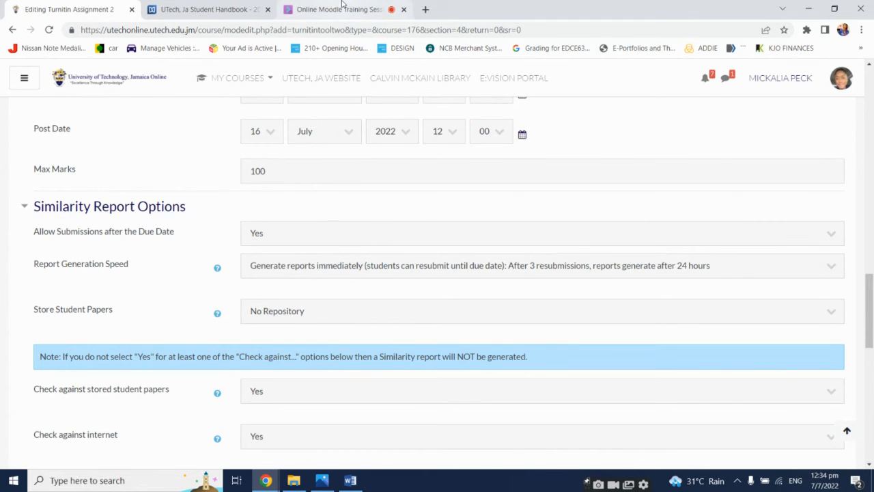
Check the Collaborate chat messages and scroll through the attendee list
left_click(342, 6)
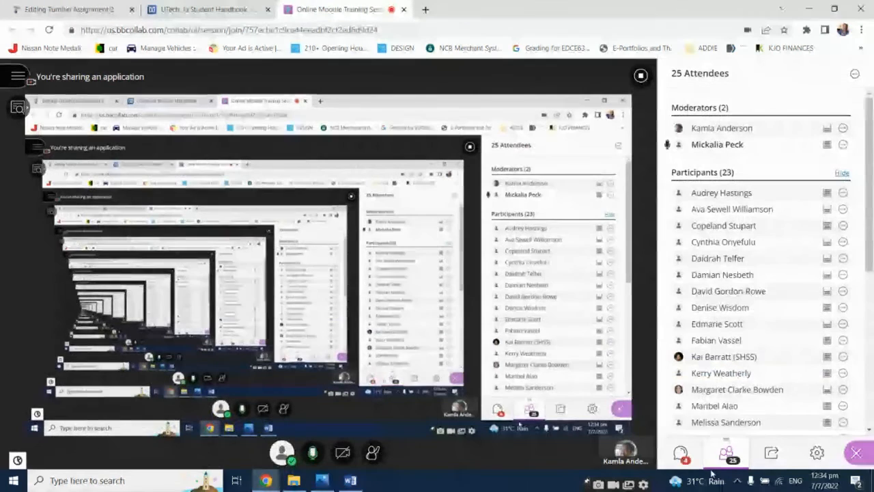
left_click(686, 456)
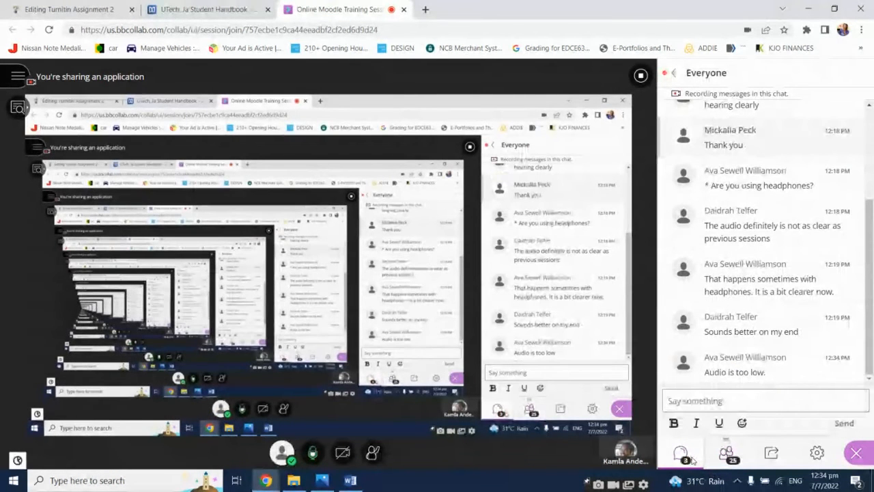
left_click(726, 456)
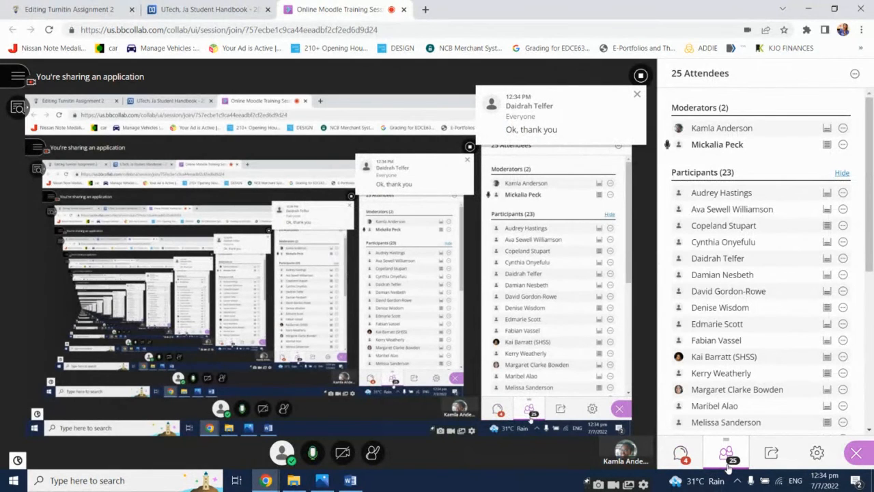
left_click(683, 457)
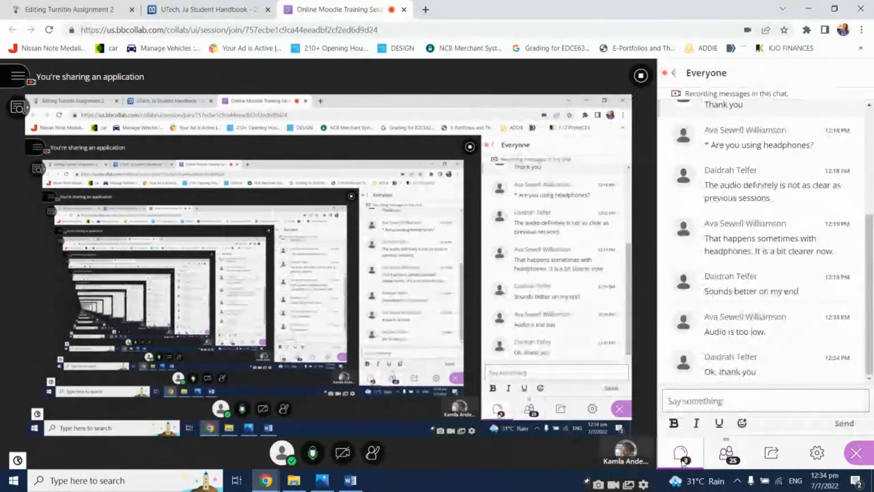
left_click(725, 453)
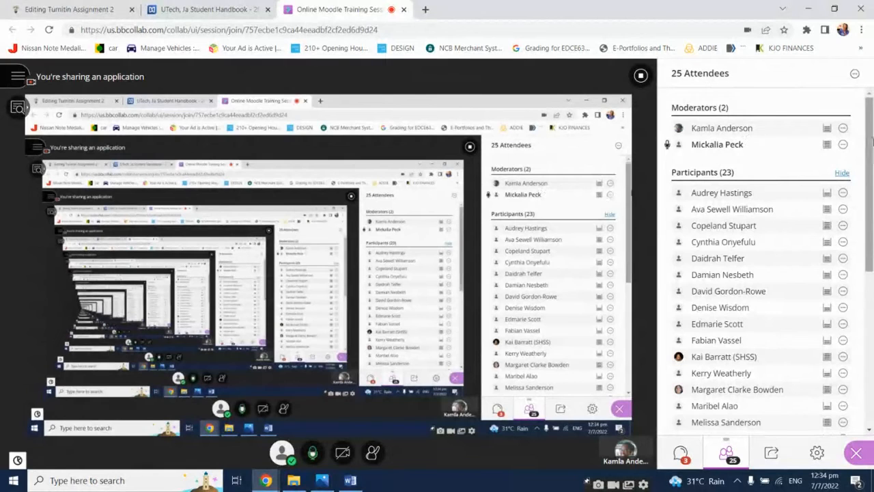
left_click_drag(870, 141, 872, 214)
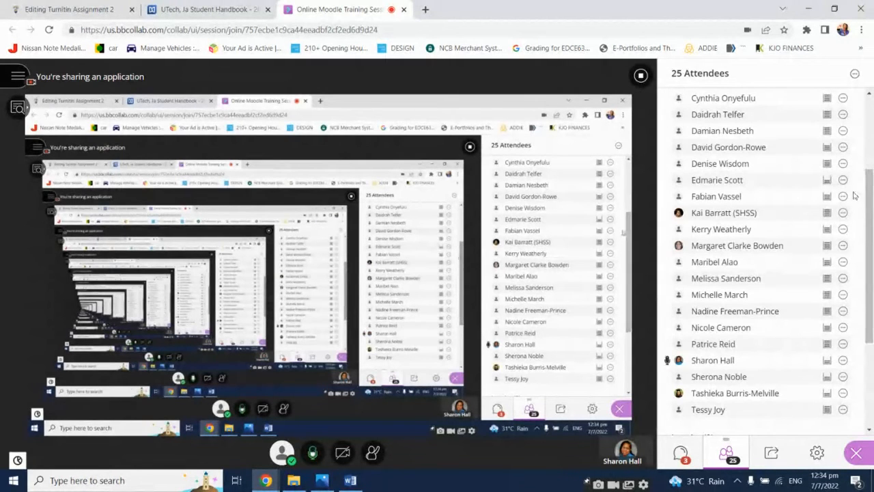
Read the latest Collaborate chat messages and switch back to the Turnitin assignment form
scroll(814, 282, "down", 1)
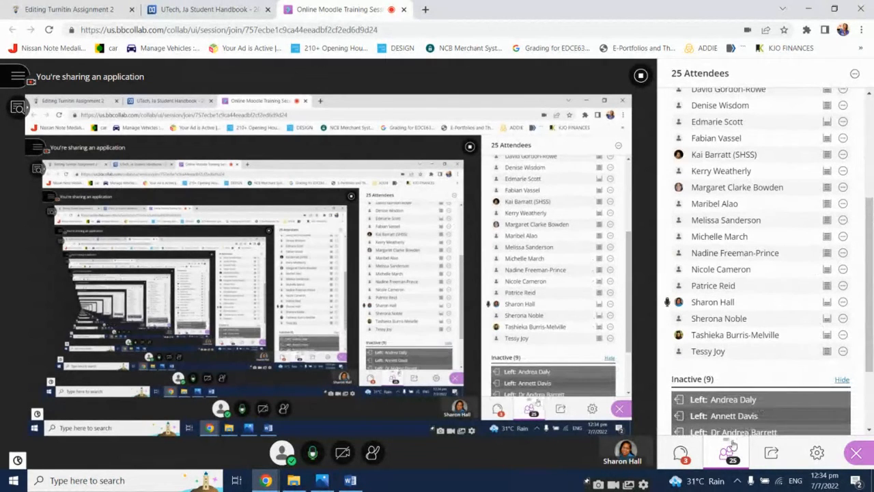
left_click(680, 453)
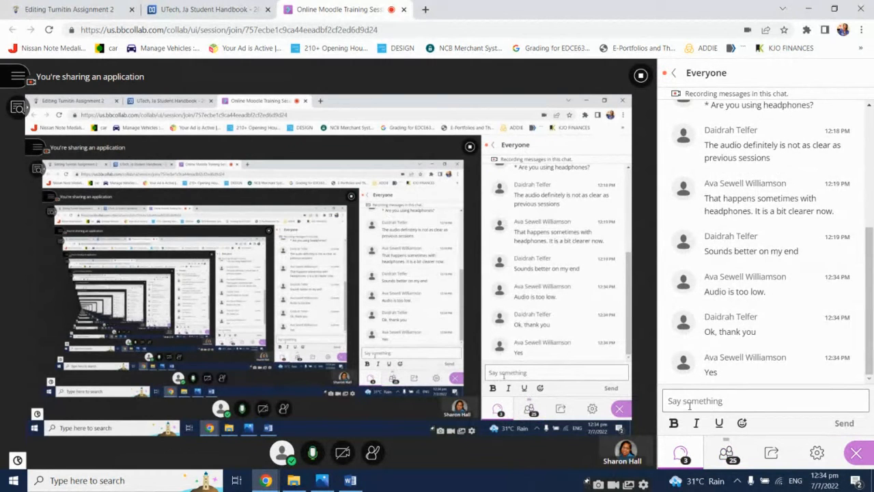
left_click(684, 404)
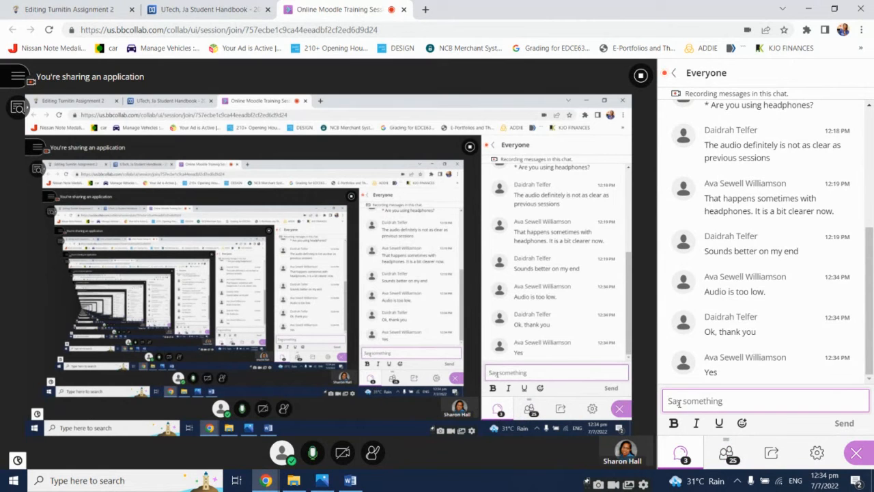
left_click(43, 5)
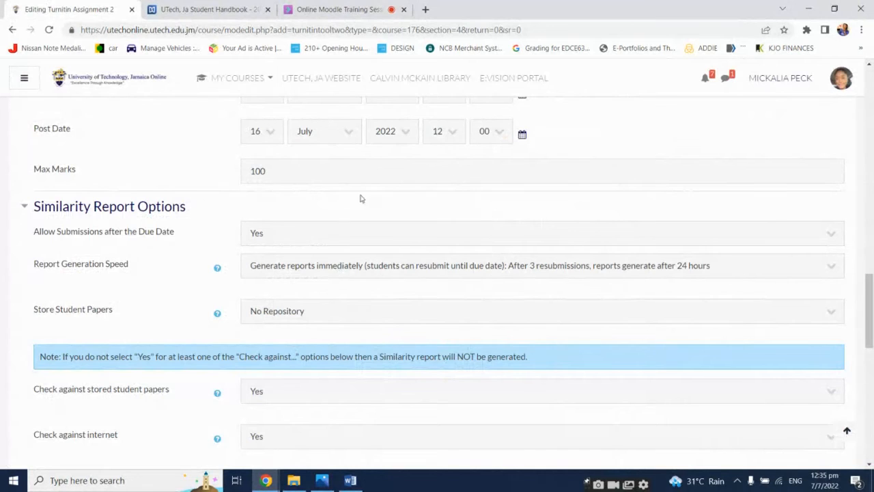
left_click(335, 9)
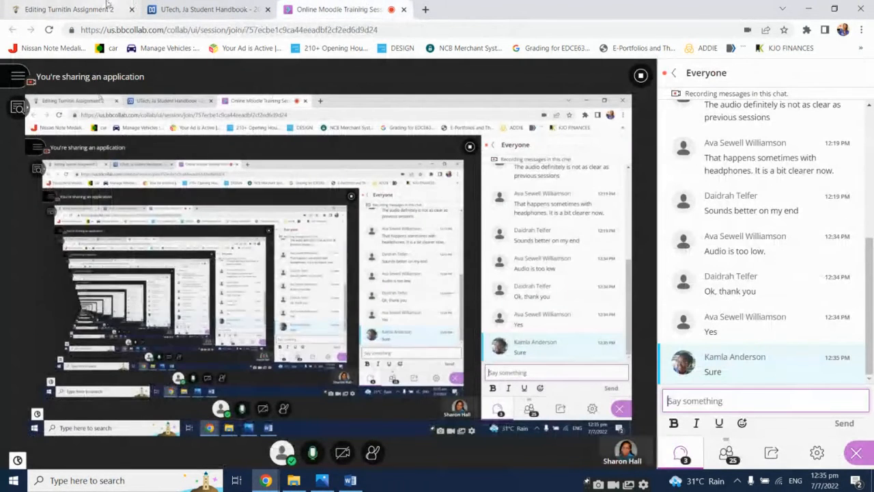
left_click(82, 9)
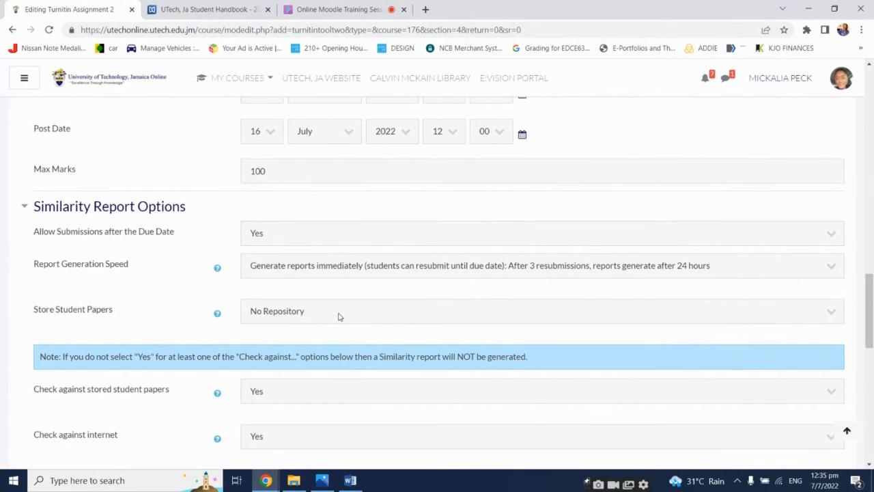
Review the repository choices available for Store Student Papers in the Similarity Report Options
scroll(339, 316, "down", 1)
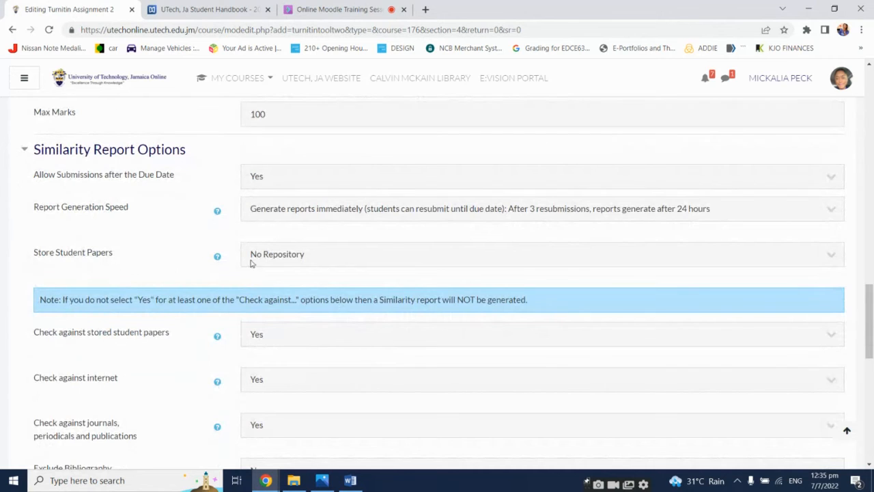
left_click(354, 263)
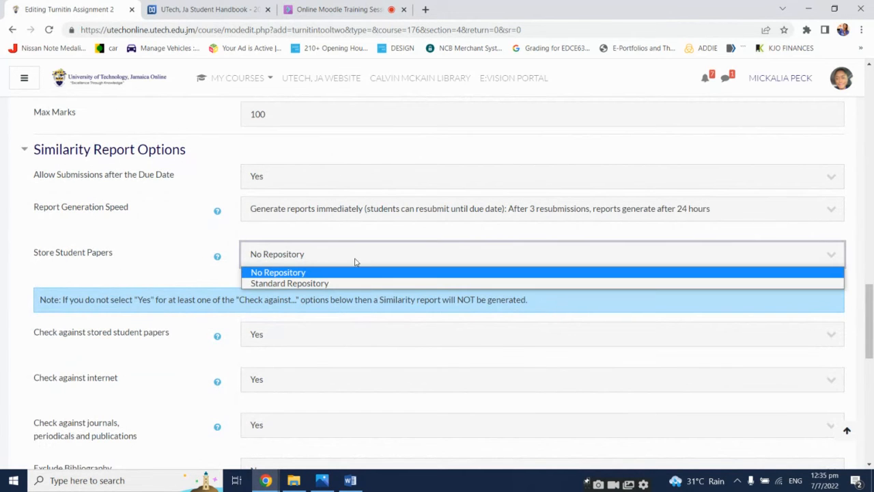
left_click(195, 250)
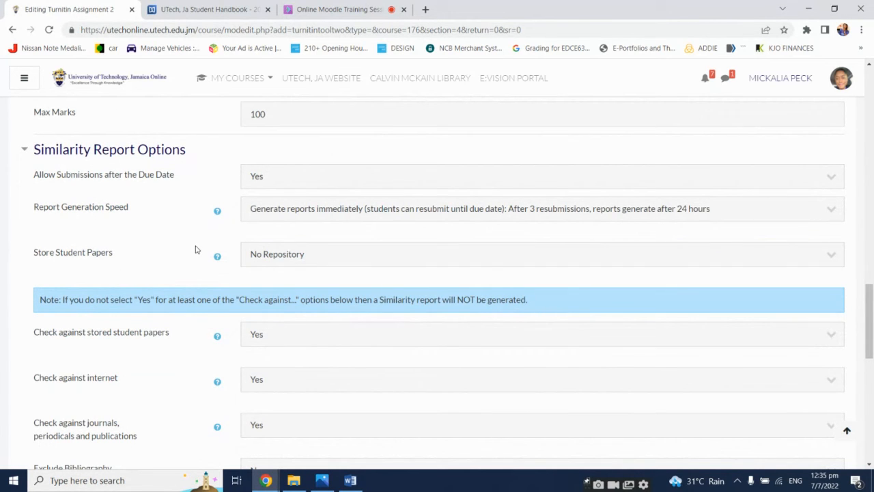
left_click(298, 251)
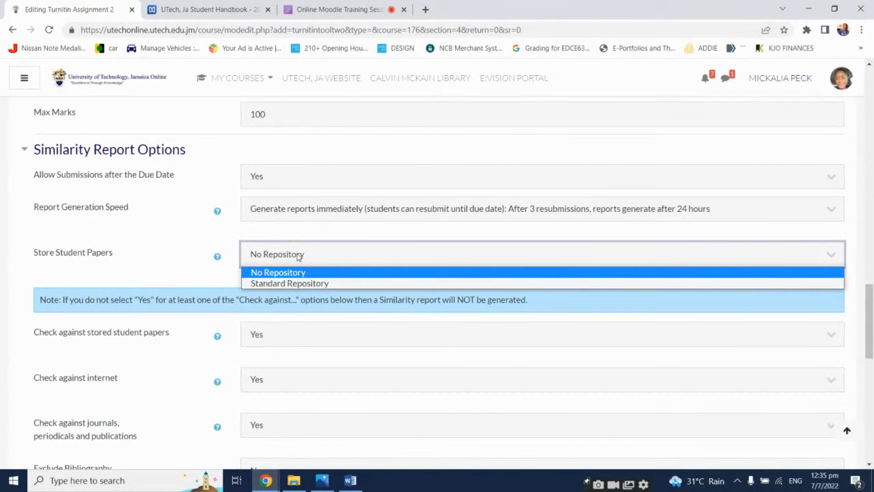
left_click(175, 253)
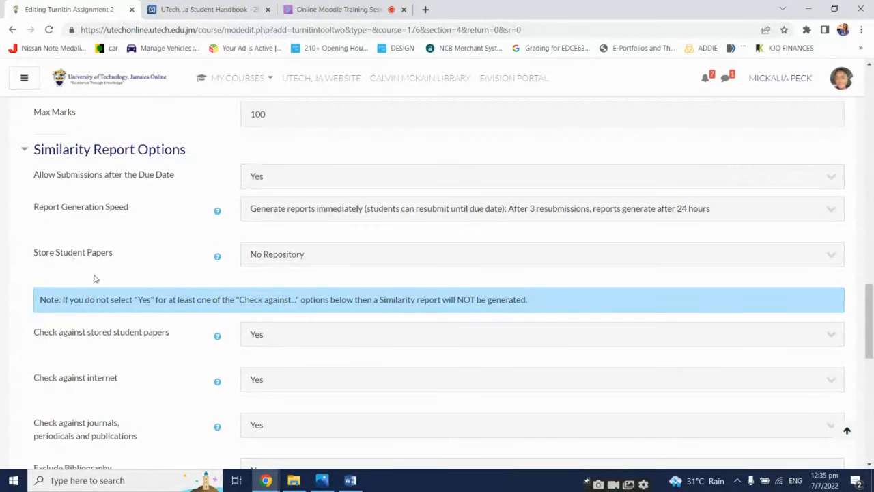
Review the Check against stored student papers choices and scroll through the remaining similarity settings
left_click(316, 334)
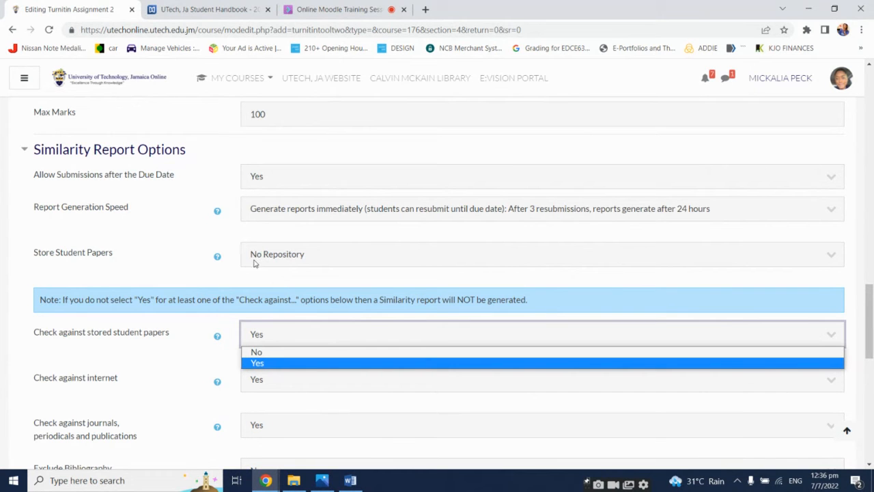
left_click(277, 363)
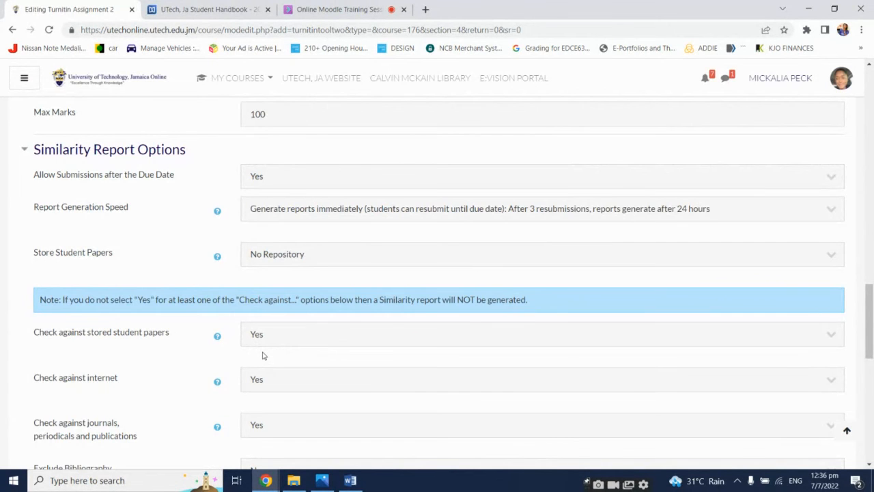
scroll(263, 355, "down", 2)
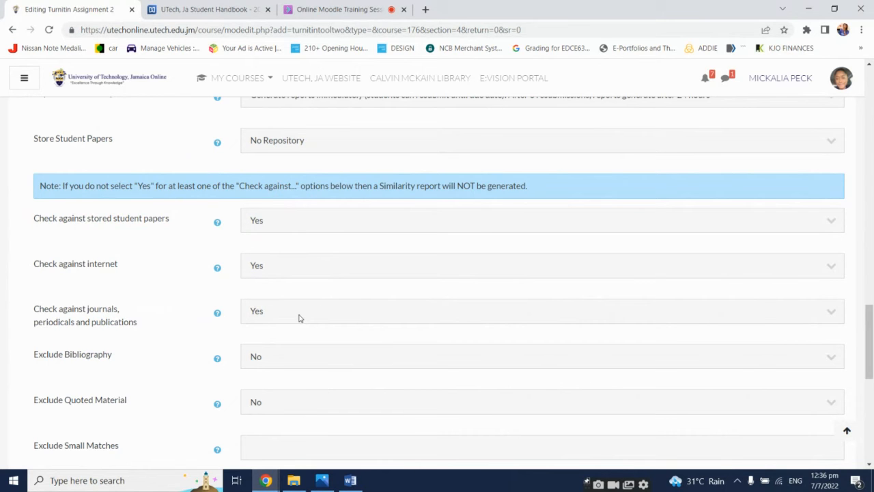
scroll(180, 304, "down", 1)
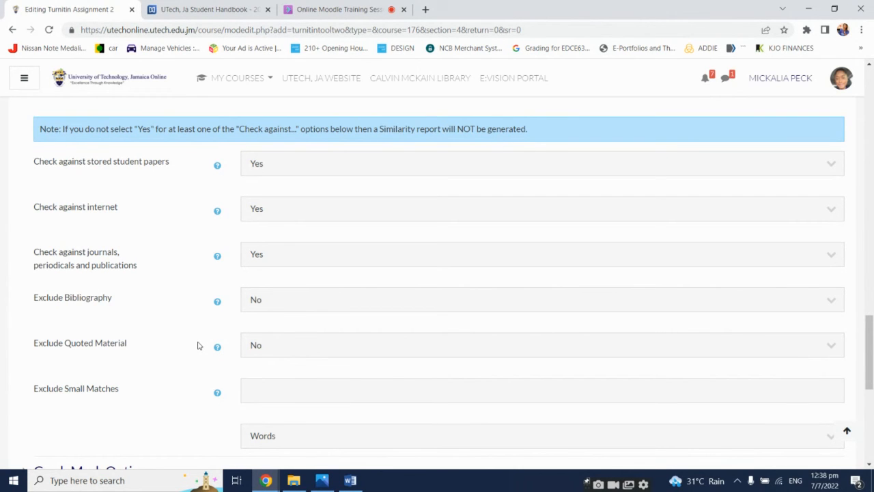
scroll(198, 345, "down", 2)
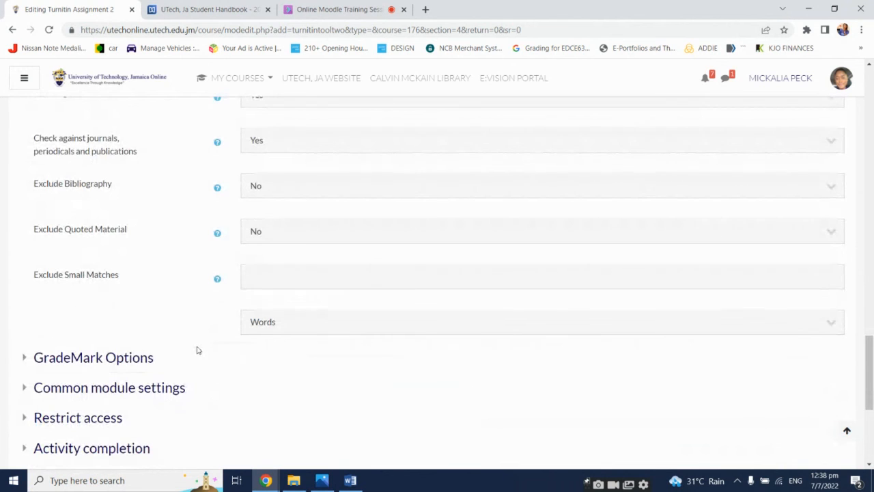
Open the Capstone 2 Final Paper document and highlight its title lines as an example of small matches
left_click(260, 278)
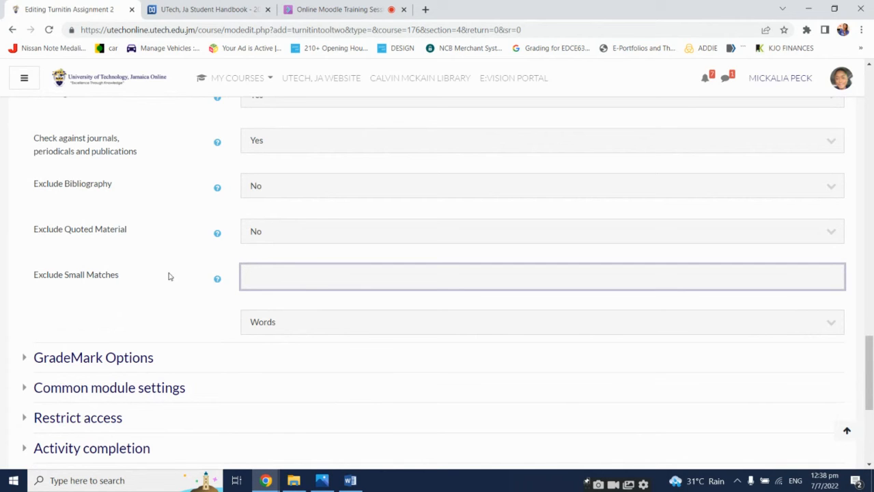
left_click(350, 481)
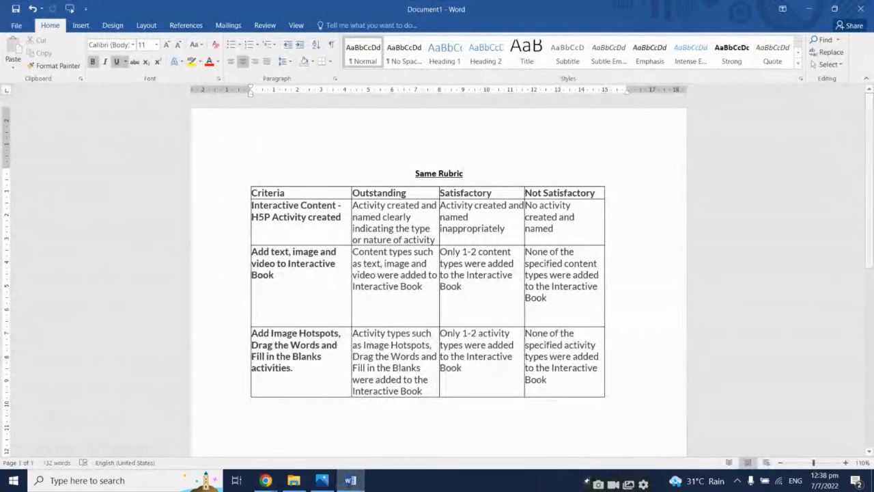
left_click(351, 480)
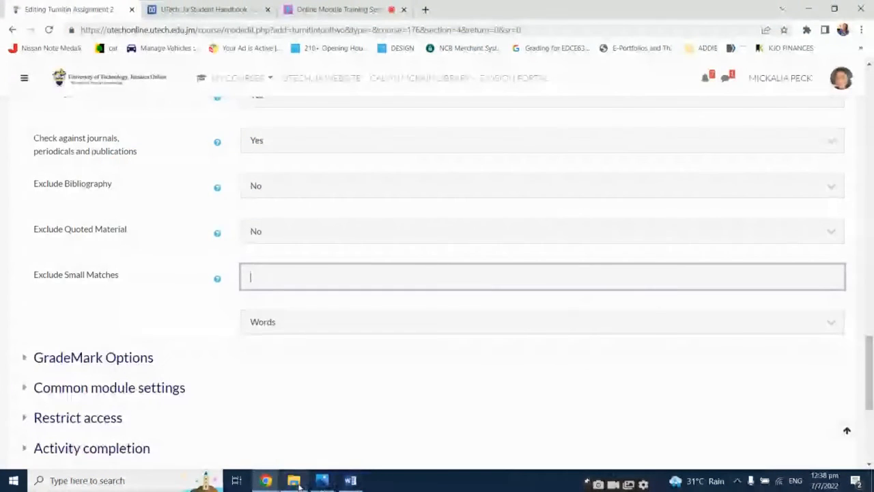
left_click(295, 481)
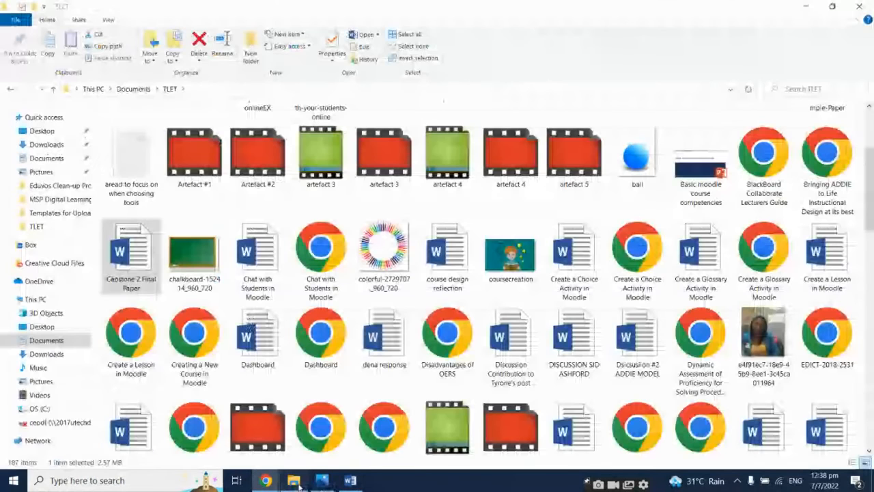
double_click(126, 241)
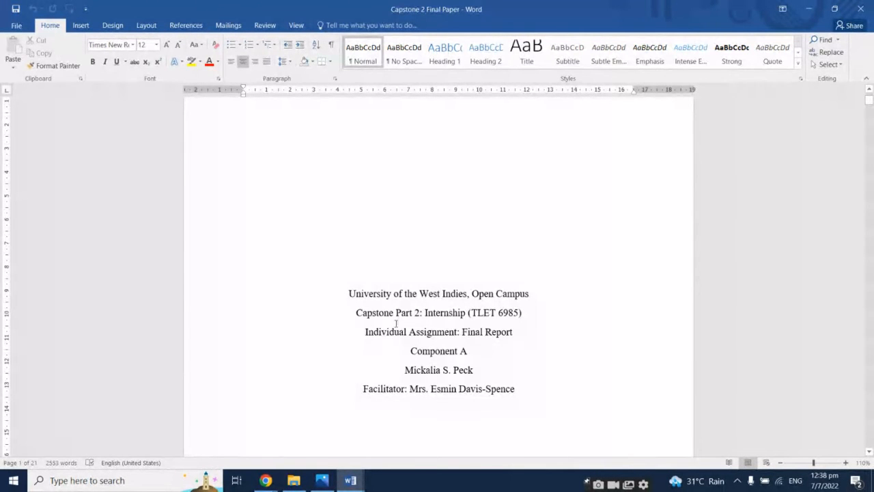
left_click_drag(347, 291, 495, 351)
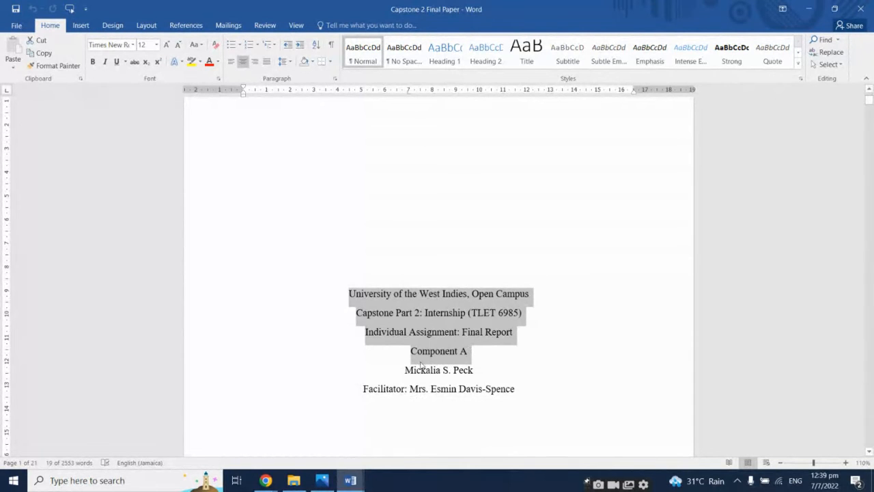
left_click(265, 480)
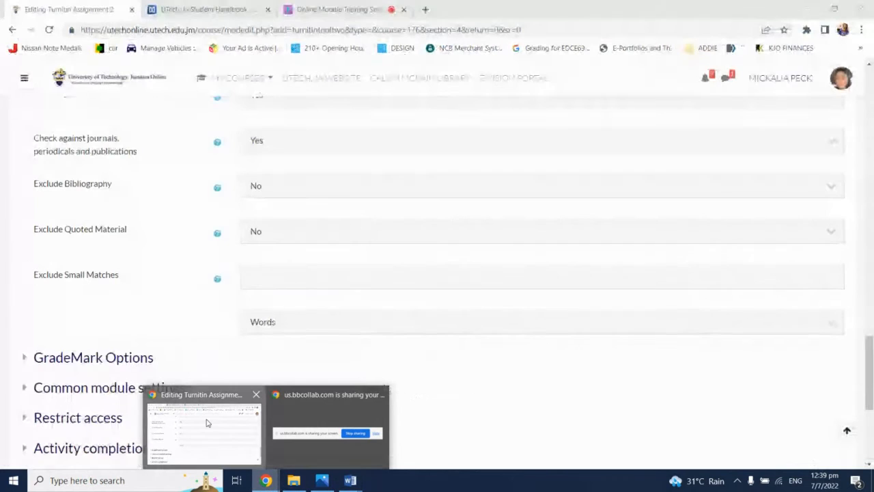
left_click(207, 422)
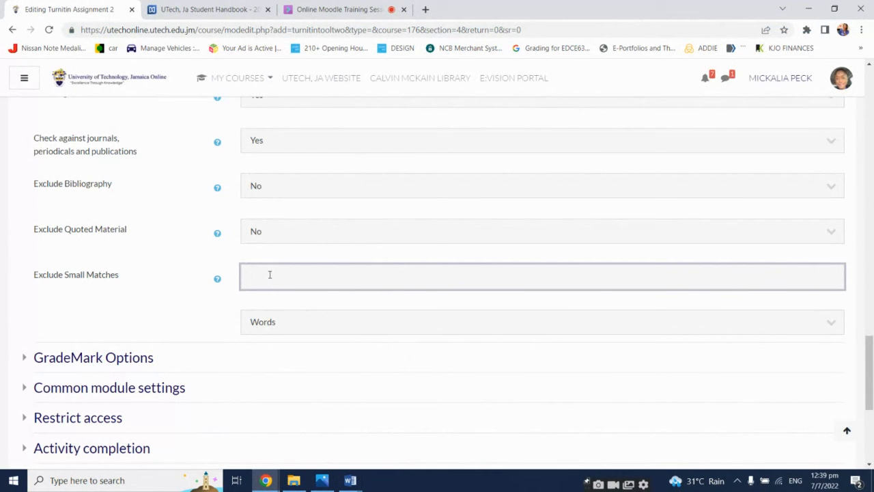
Set Exclude Small Matches to 10 Words
type("10")
left_click(292, 332)
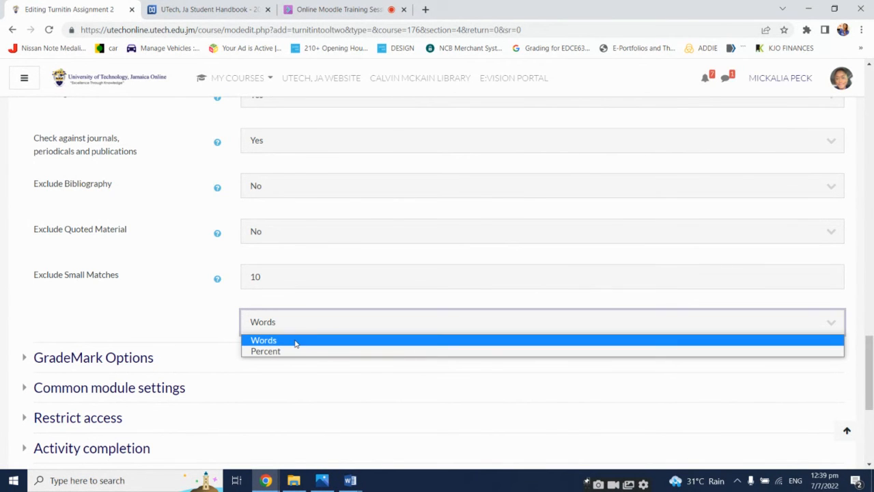
left_click(295, 343)
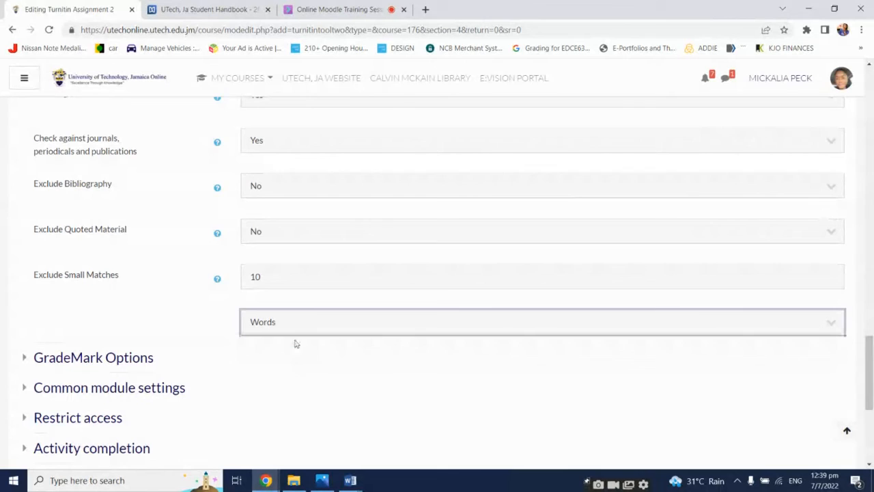
left_click(170, 306)
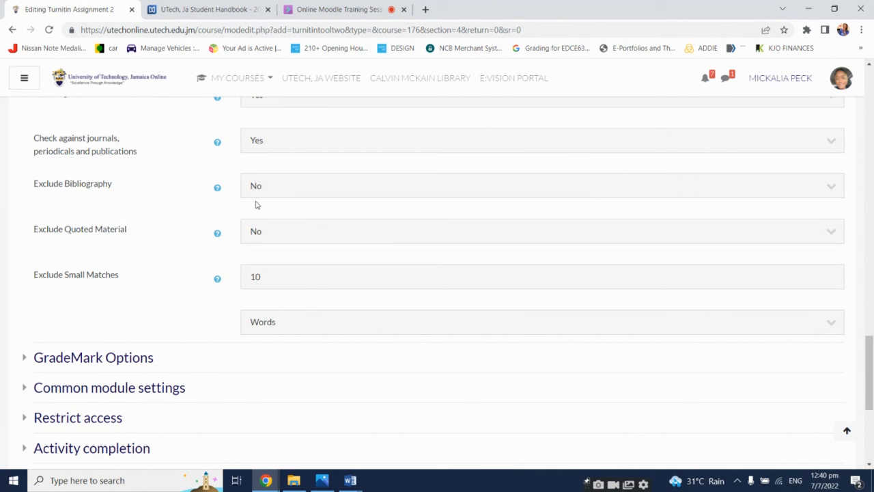
Check the new chat questions in Collaborate, then expand the GradeMark Options section of the form
left_click(325, 9)
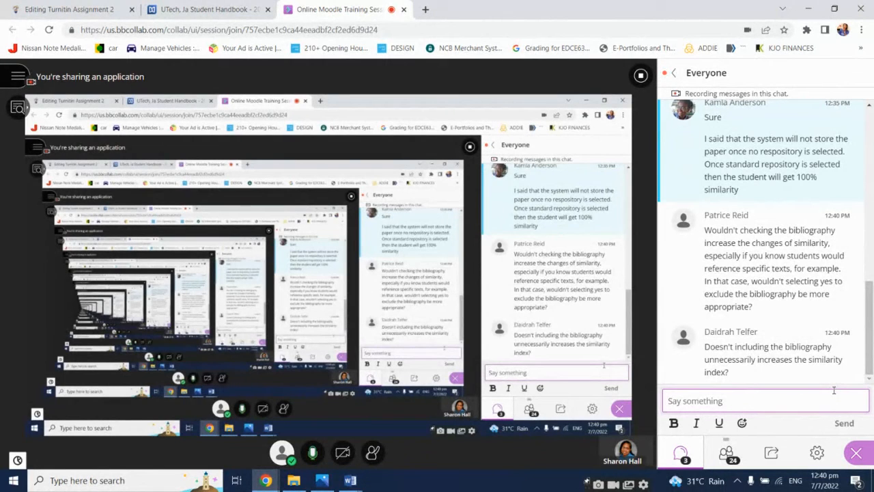
left_click(102, 9)
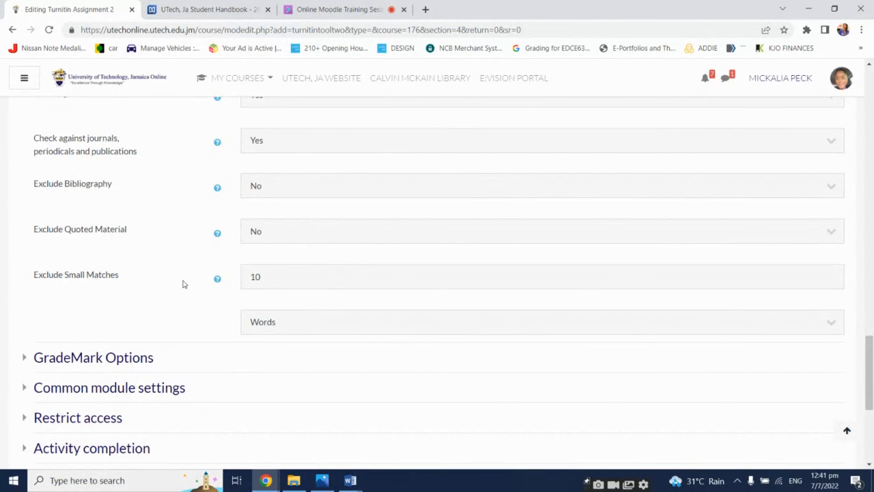
scroll(183, 284, "down", 2)
scroll(183, 284, "up", 3)
scroll(183, 284, "down", 1)
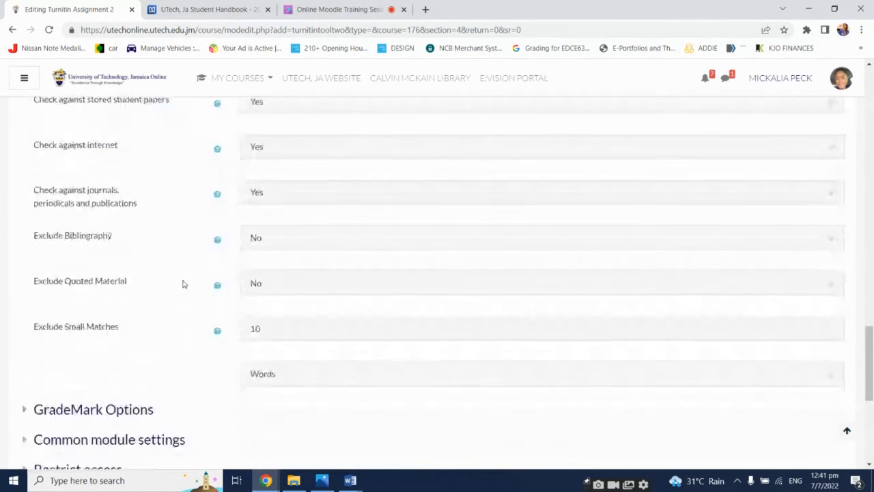
scroll(183, 284, "down", 3)
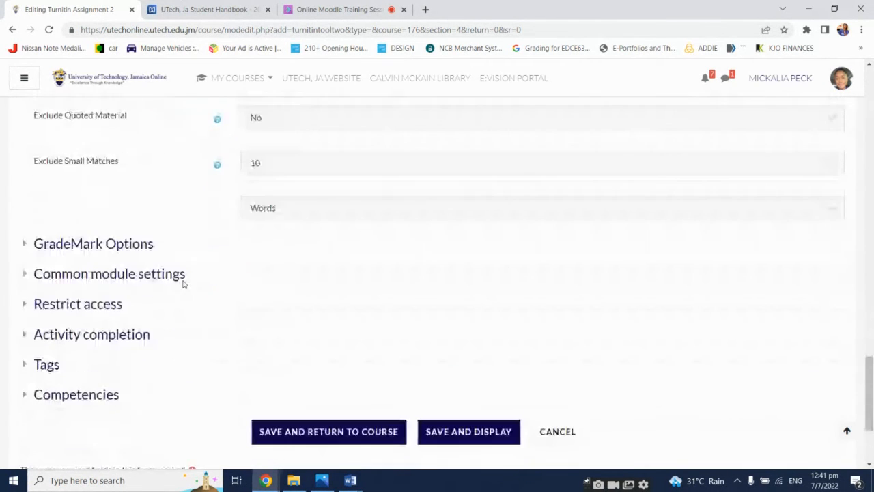
left_click(129, 250)
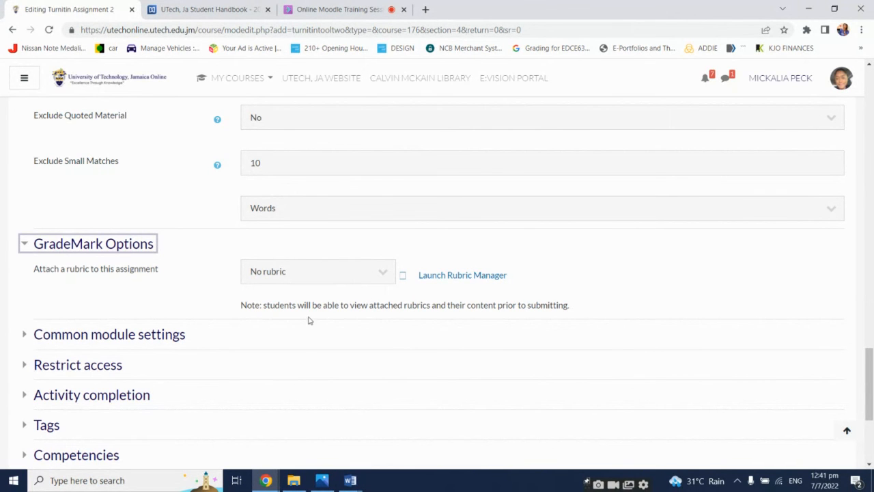
Scroll through the form from the Grade section down to the save buttons
scroll(306, 323, "up", 15)
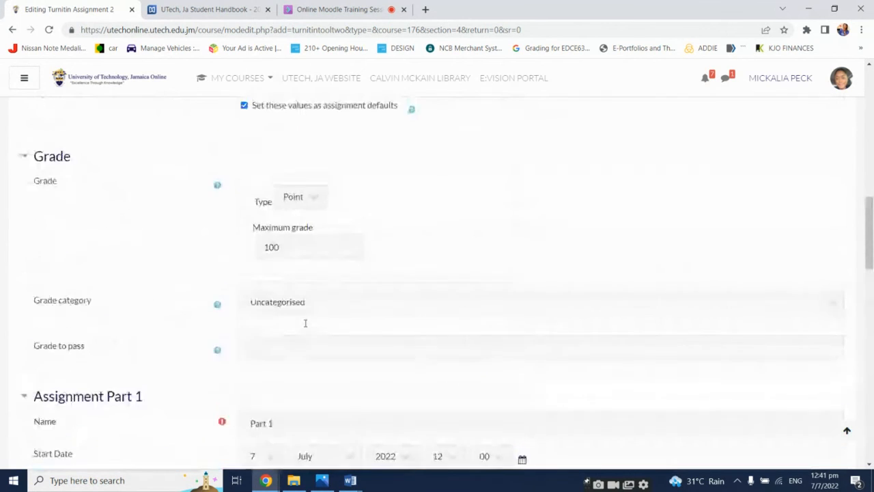
scroll(305, 323, "up", 6)
scroll(304, 324, "down", 10)
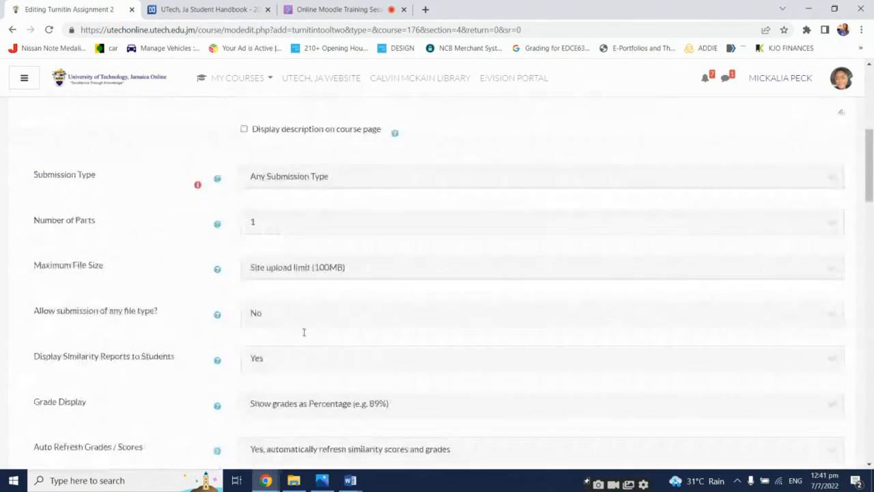
scroll(304, 332, "down", 15)
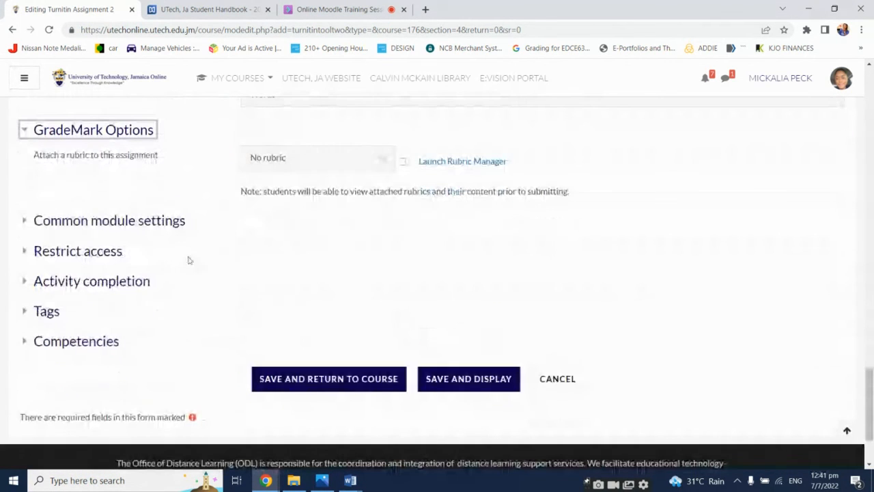
Expand the Restrict access and Common module settings sections of the form to review their options
left_click(120, 252)
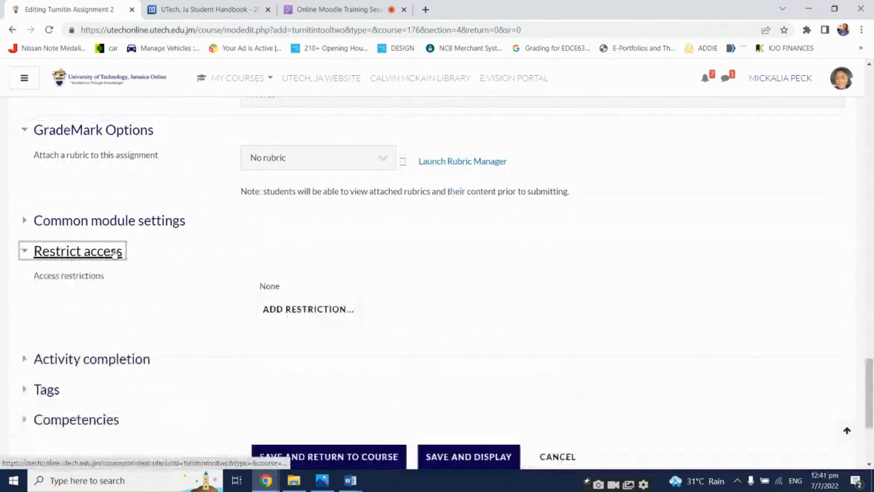
left_click(115, 222)
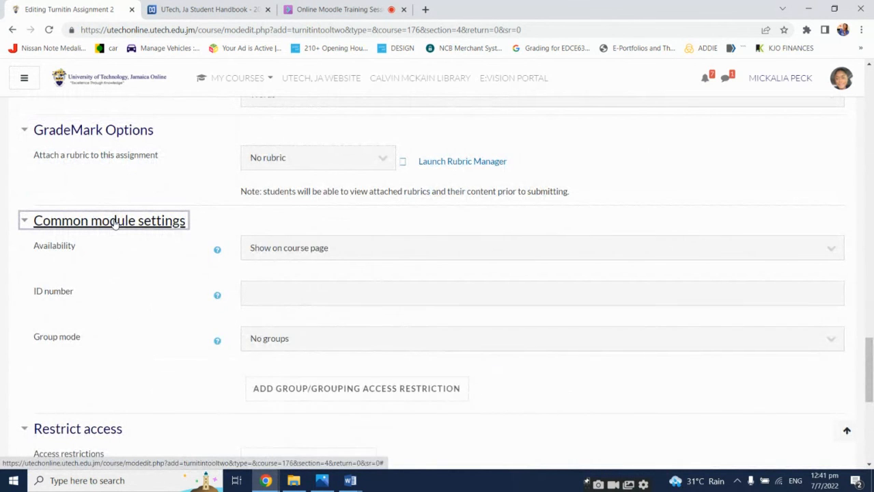
left_click(115, 223)
Try to save the Turnitin assignment and display it
scroll(151, 323, "down", 2)
scroll(365, 339, "up", 3)
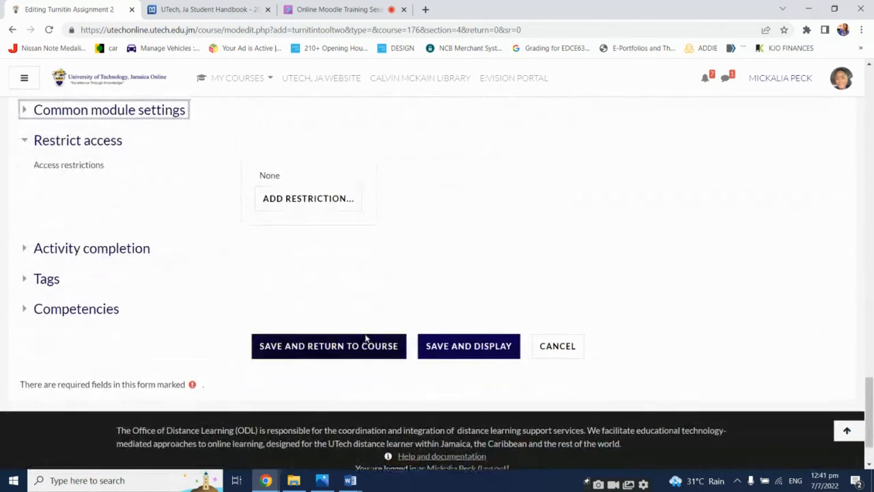
scroll(364, 342, "down", 3)
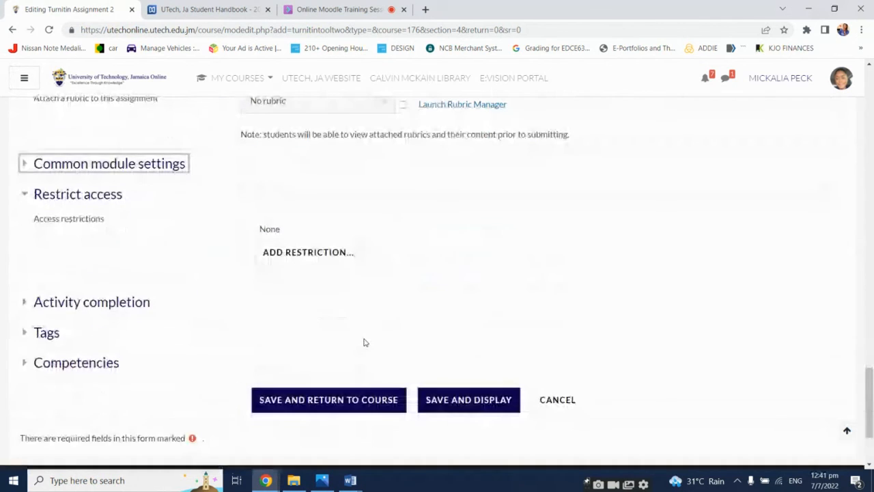
scroll(364, 344, "down", 1)
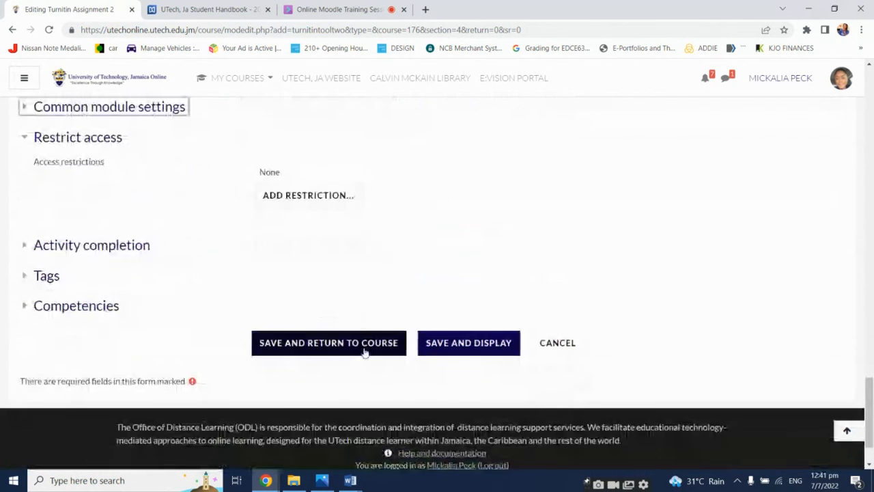
left_click(437, 344)
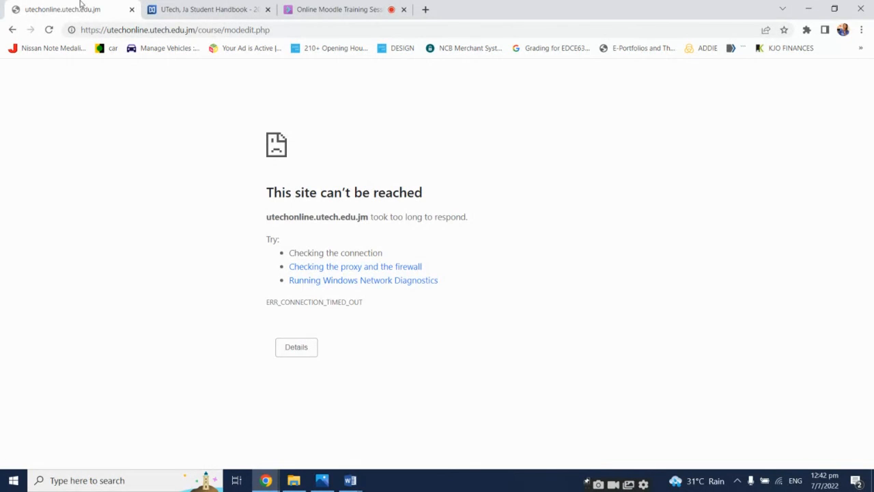
Reload the page and confirm resubmitting the form
left_click(50, 30)
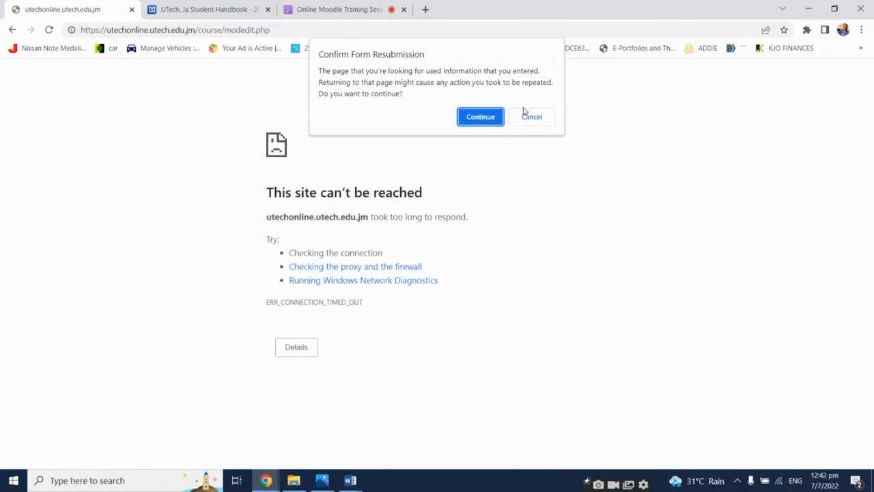
left_click(498, 120)
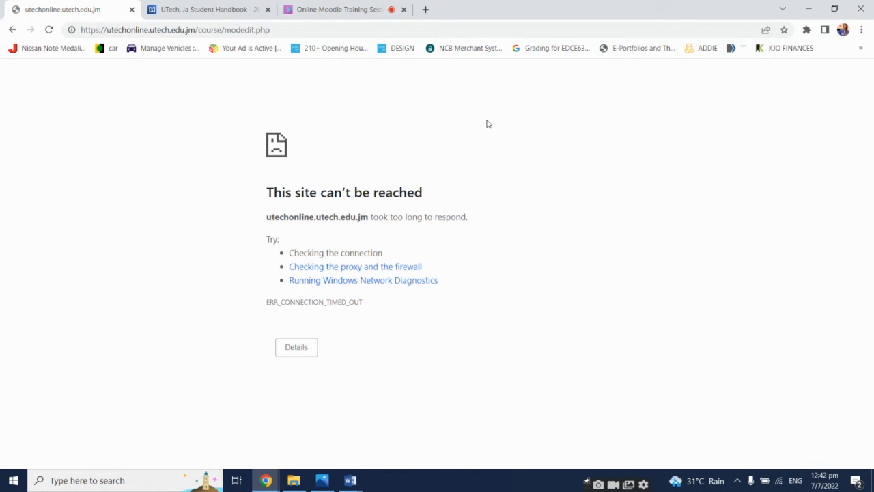
Go back to the Moodle Demonstration Course page through the browser history
left_click(13, 31)
right_click(15, 33)
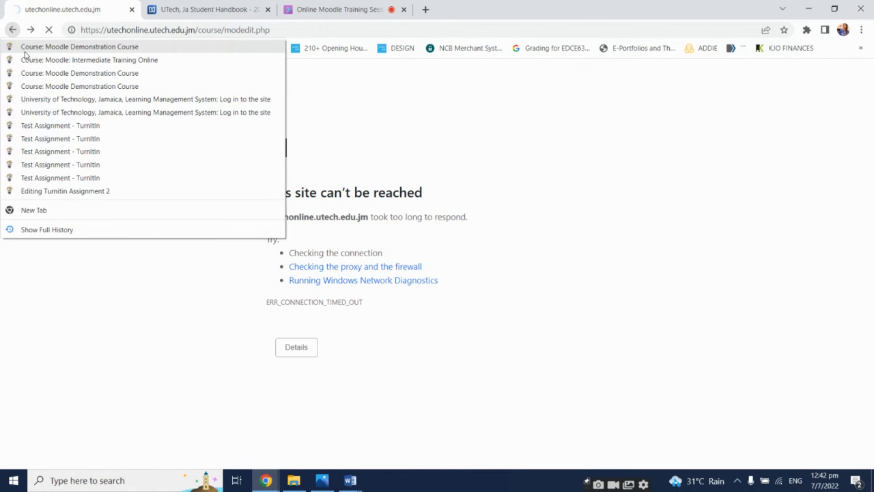
left_click(26, 52)
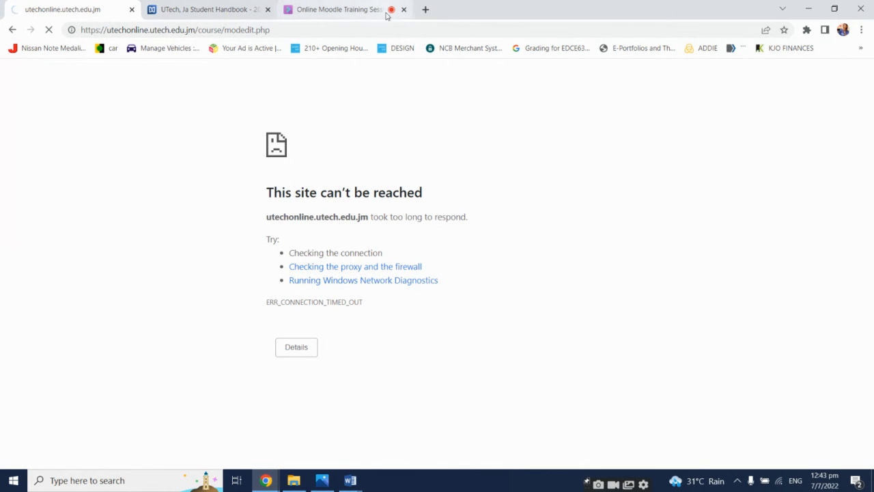
Open utechonline.utech.edu.jm in a new browser tab
left_click(425, 9)
type("ut")
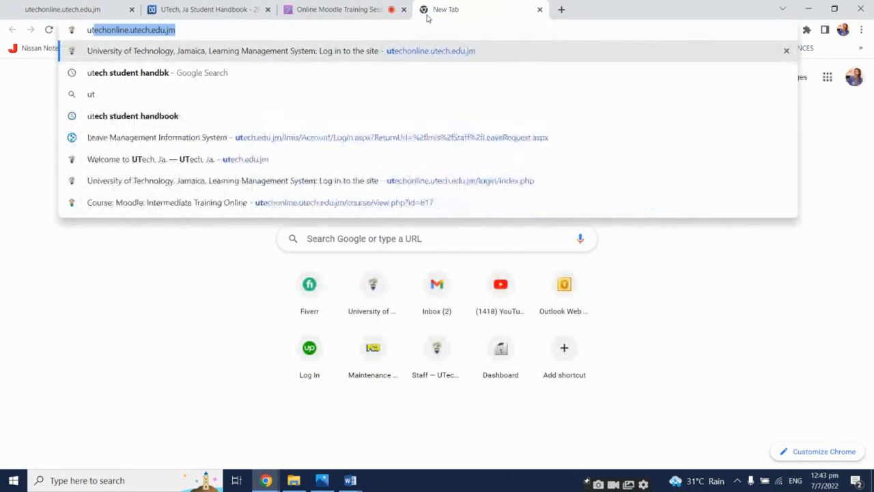
key("Return")
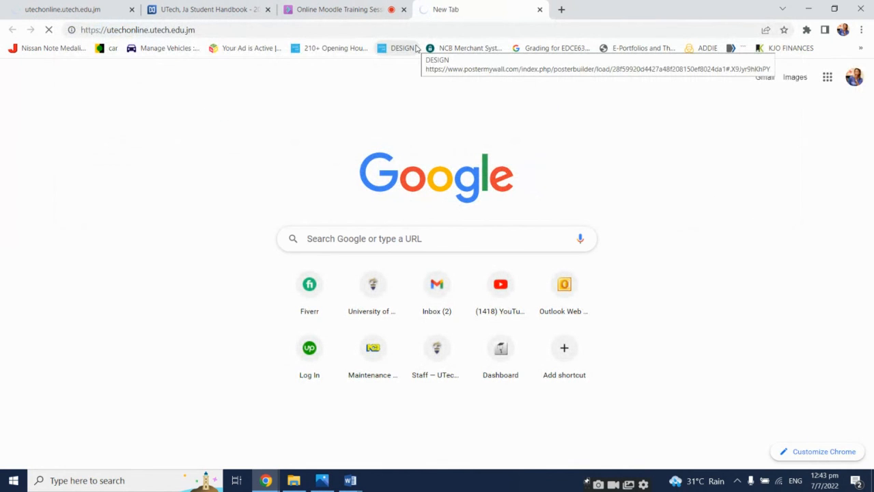
left_click(361, 9)
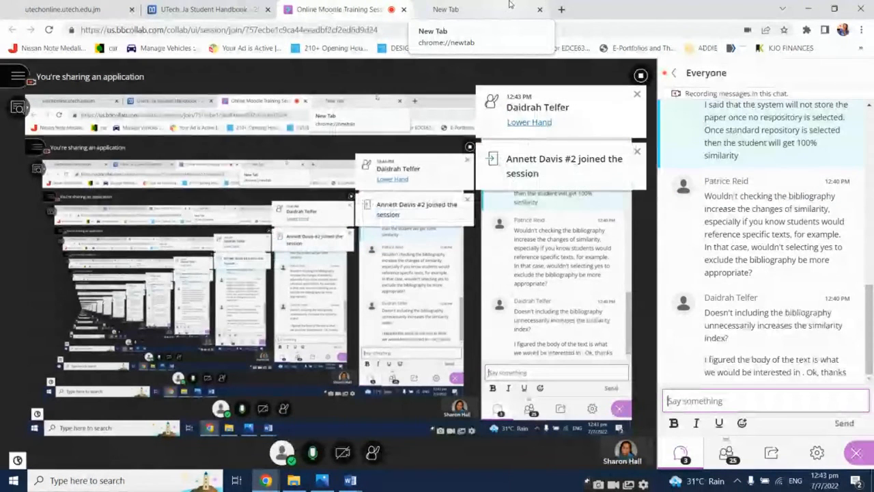
left_click(508, 7)
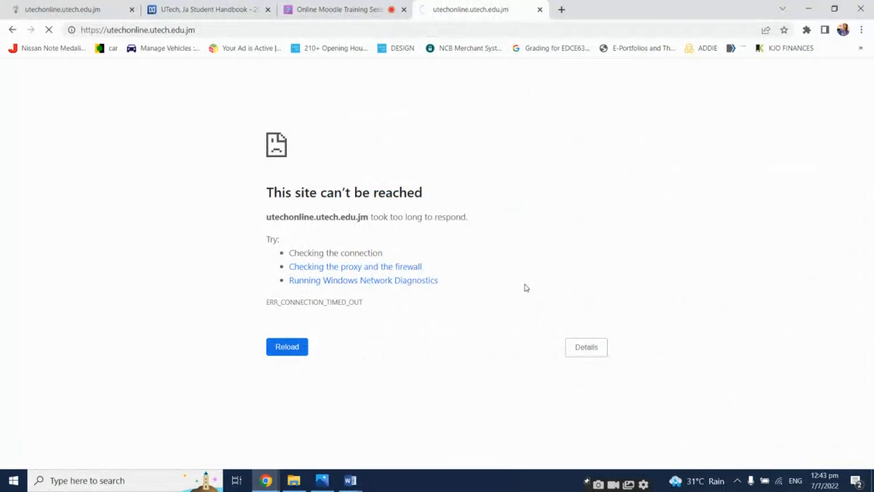
key("XF86AudioLowerVolume")
key("XF86AudioLowerVolume")
key("XF86AudioLowerVolume")
key("XF86AudioLowerVolume")
key("XF86AudioLowerVolume")
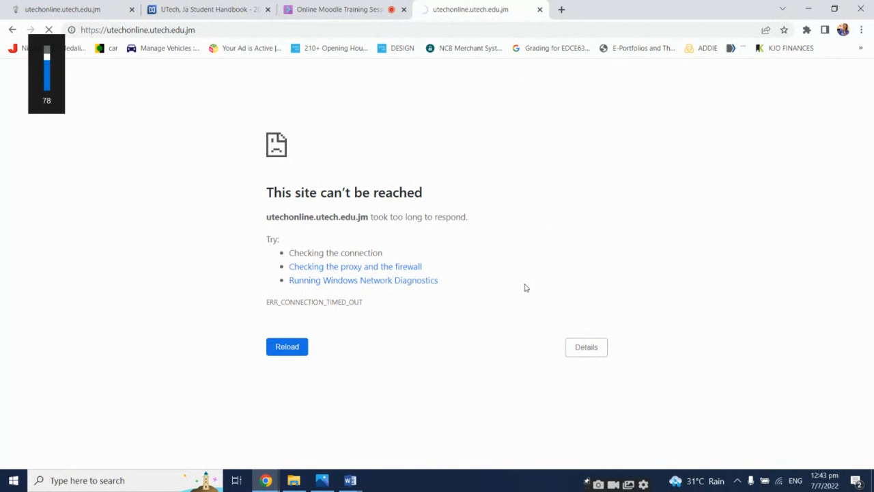
key("XF86AudioLowerVolume")
key("XF86AudioLowerVolume")
key("XF86AudioLowerVolume")
key("XF86AudioLowerVolume")
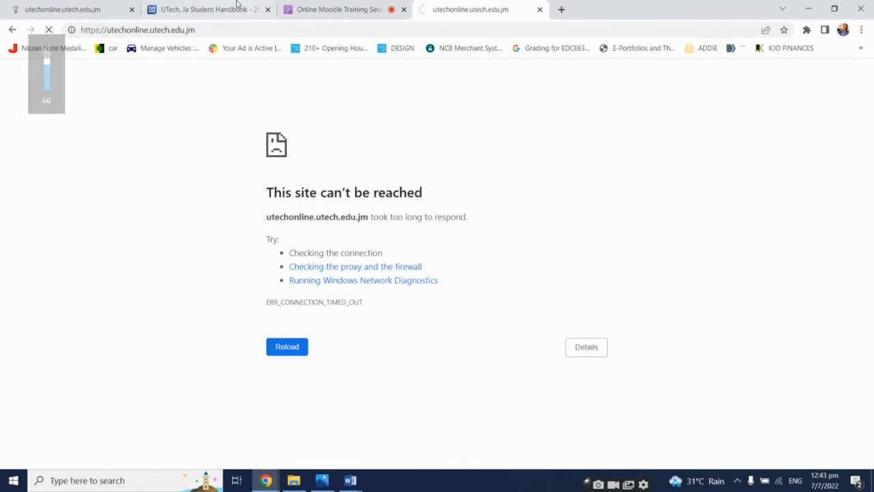
Switch to the Collaborate session and view its attendee list
left_click(86, 7)
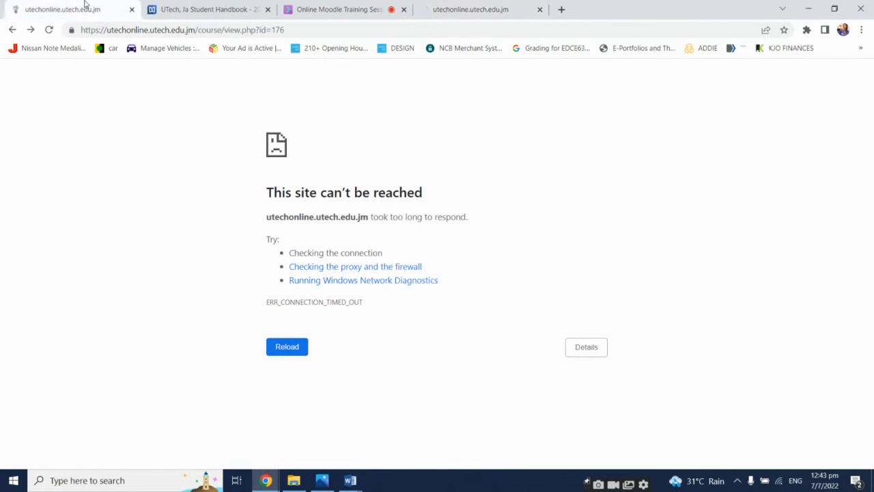
left_click(514, 5)
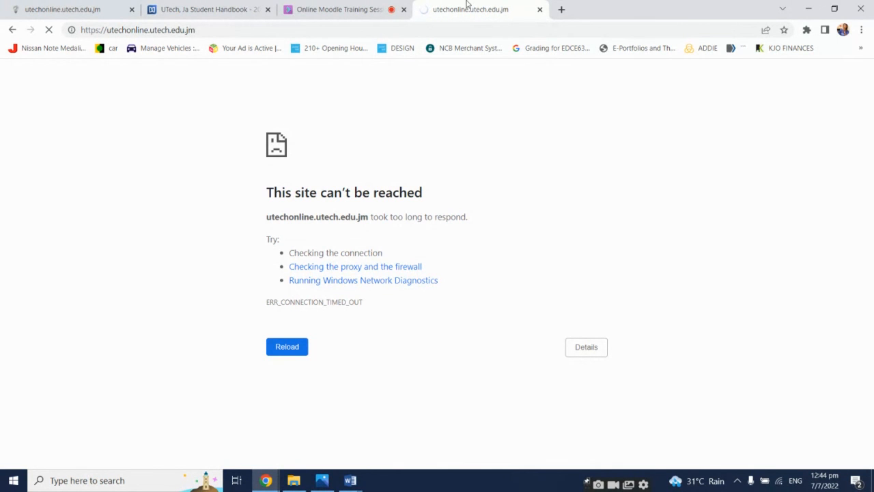
left_click(87, 7)
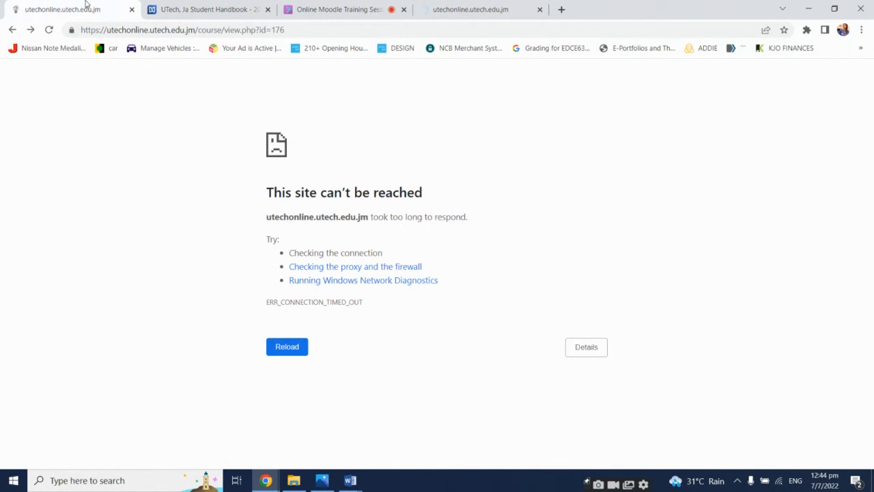
left_click(362, 7)
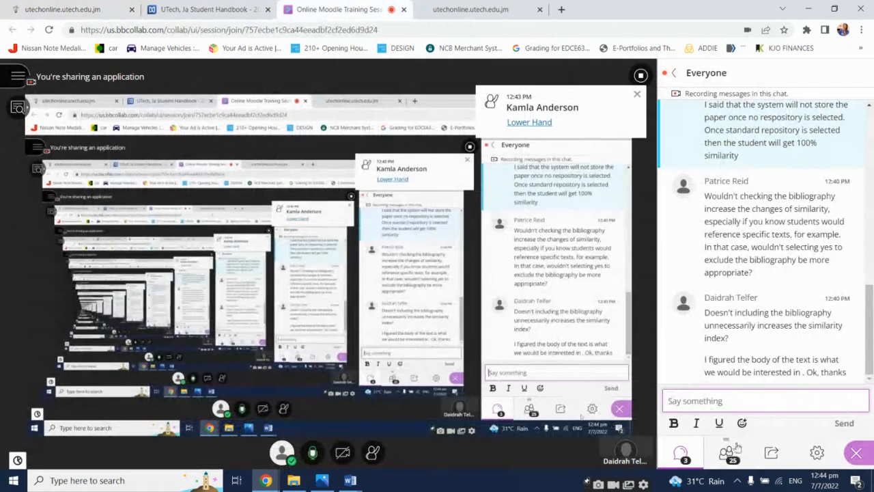
left_click(729, 450)
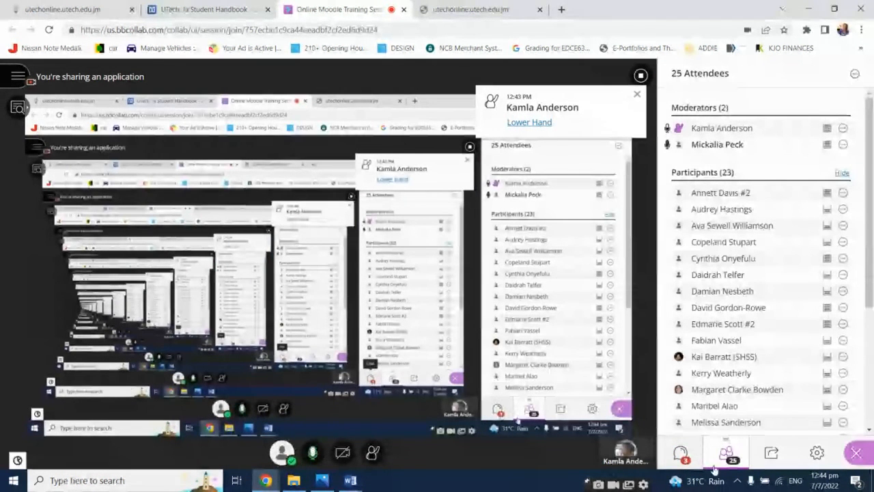
Search Google for utechedujm in a new tab and open the Welcome to UTech, Ja. result
left_click(476, 7)
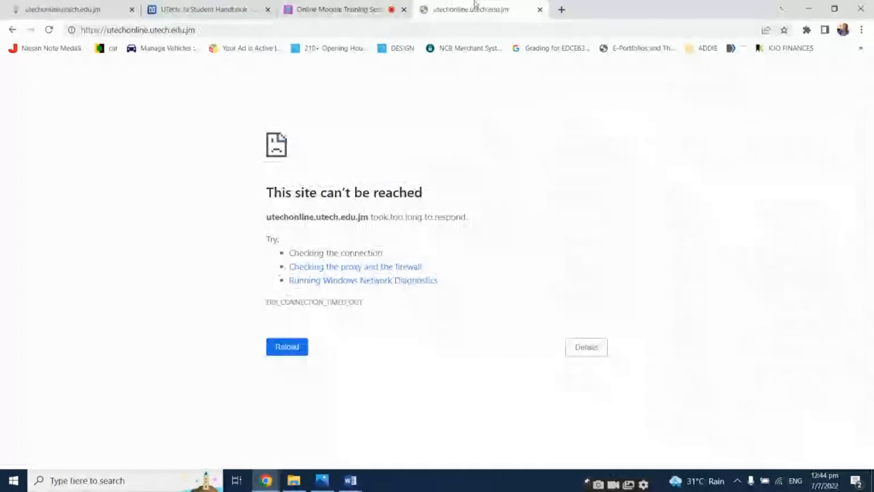
left_click(563, 9)
type("ute")
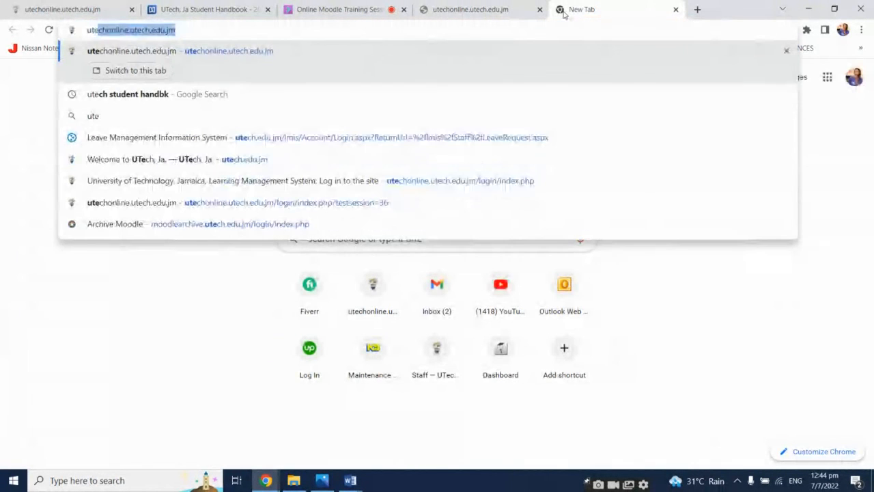
type("che")
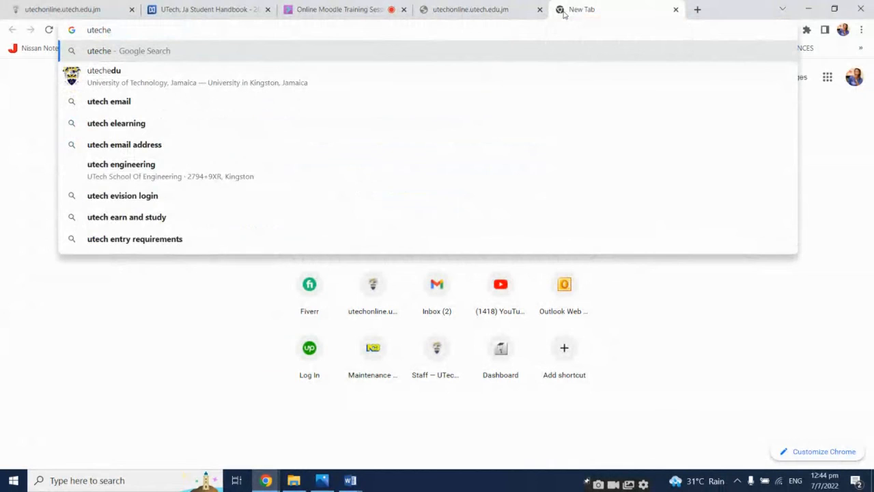
key("BackSpace")
type("edujm")
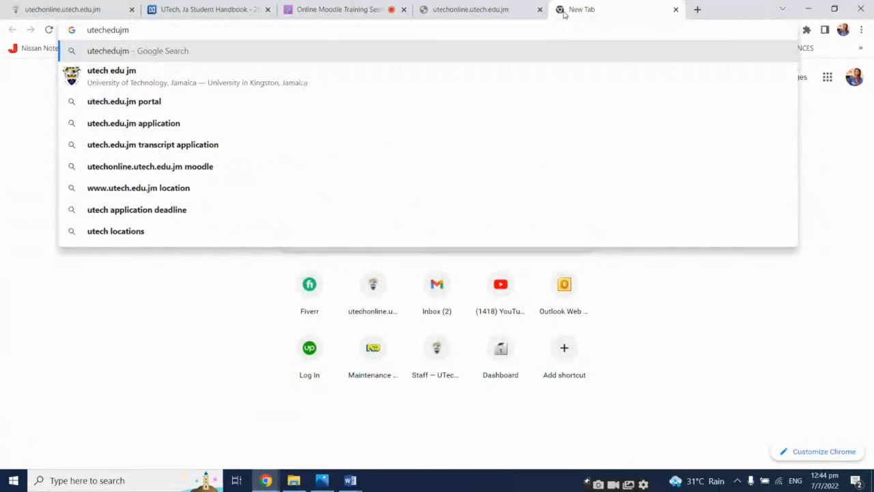
key("BackSpace")
key("BackSpace")
type("jm")
key("Return")
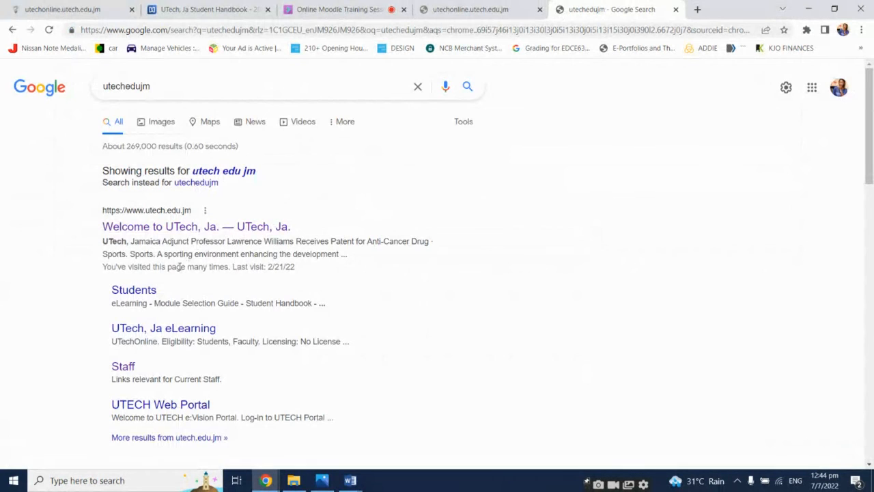
left_click(179, 227)
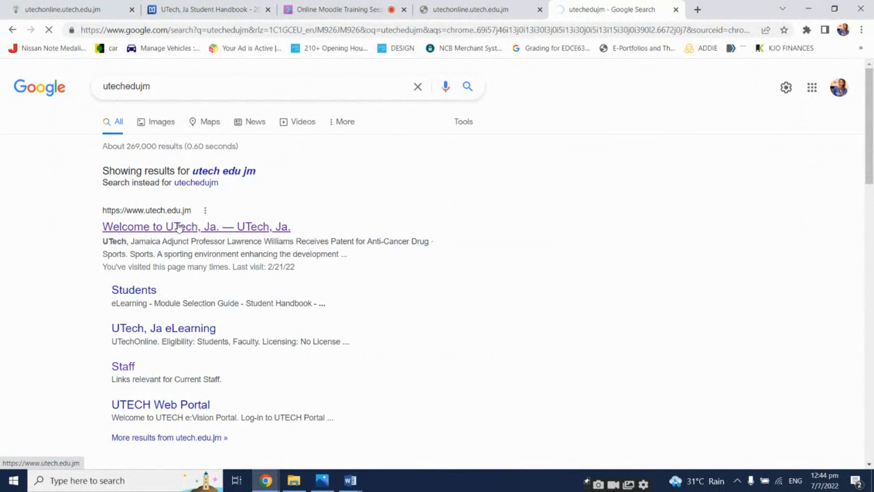
Close the extra utechonline tab and switch to the UTech website tab
left_click(447, 7)
left_click(540, 9)
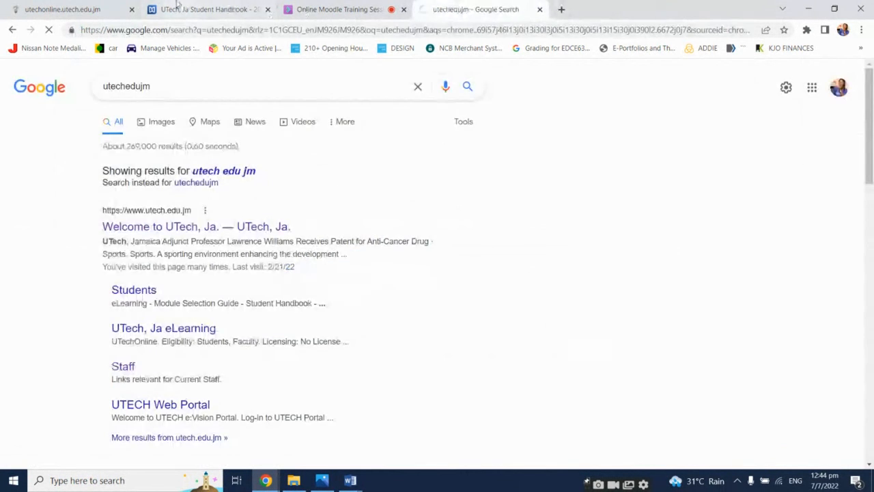
left_click(107, 8)
left_click(481, 6)
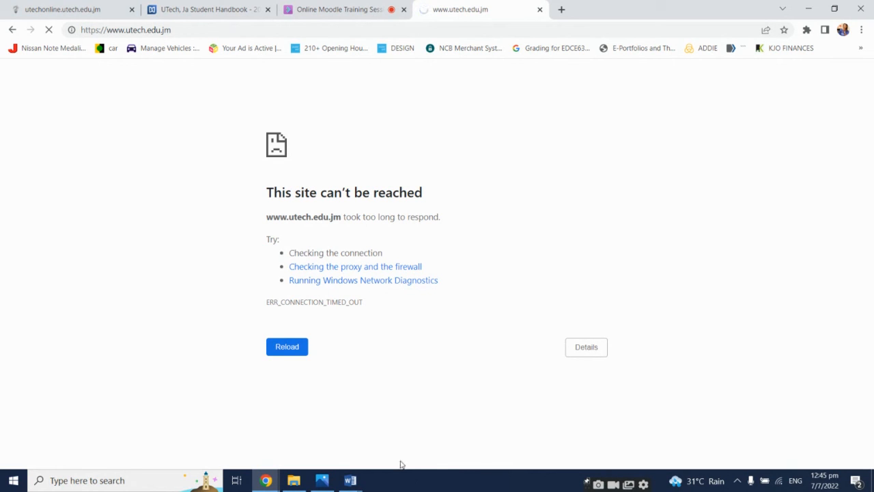
Reload the Moodle course page in the first tab
left_click(59, 8)
left_click(50, 29)
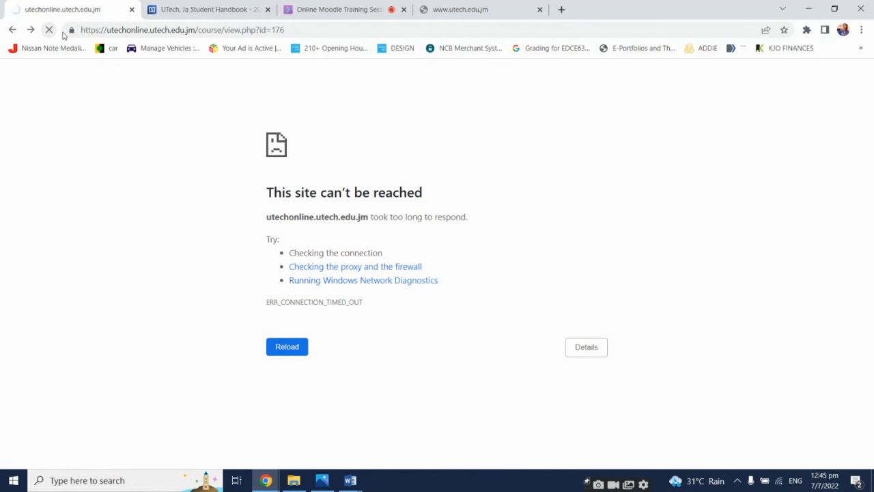
Read the new Collaborate chat messages and check the other browser tabs
left_click(342, 9)
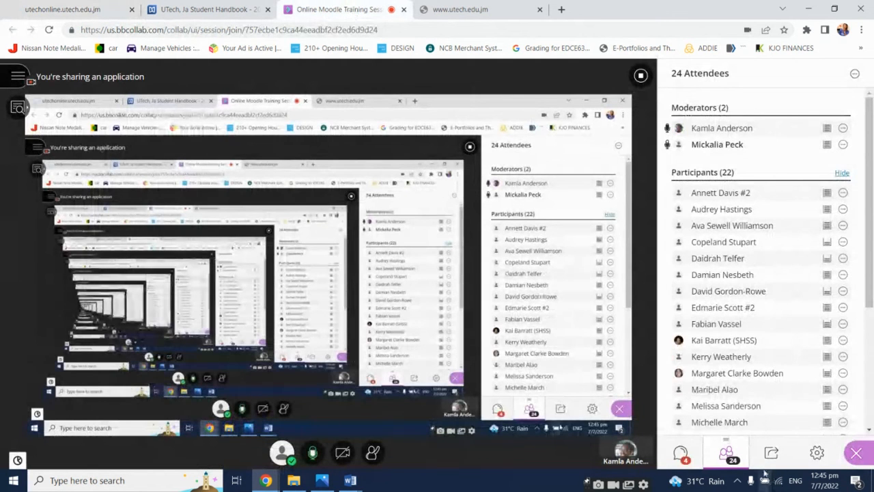
left_click(680, 452)
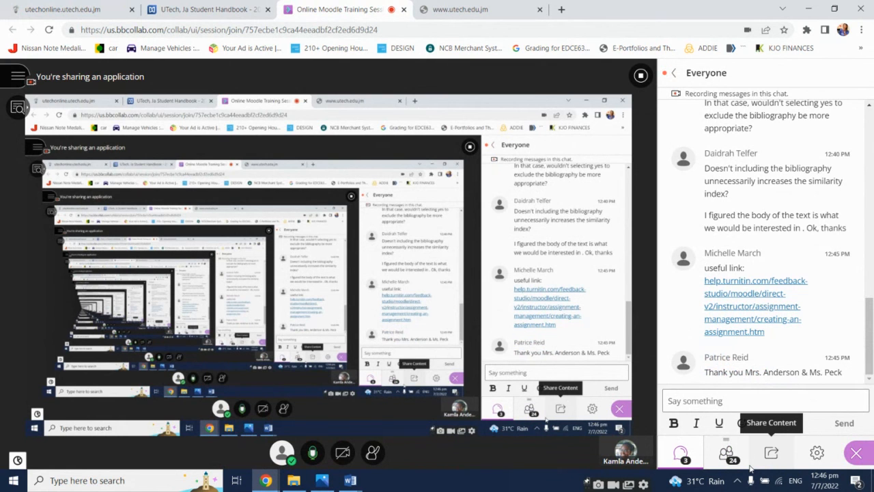
left_click(65, 9)
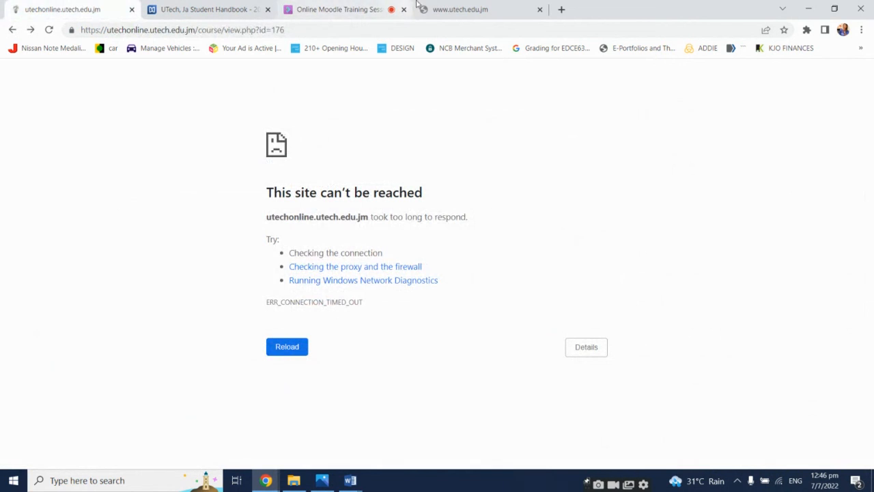
left_click(444, 7)
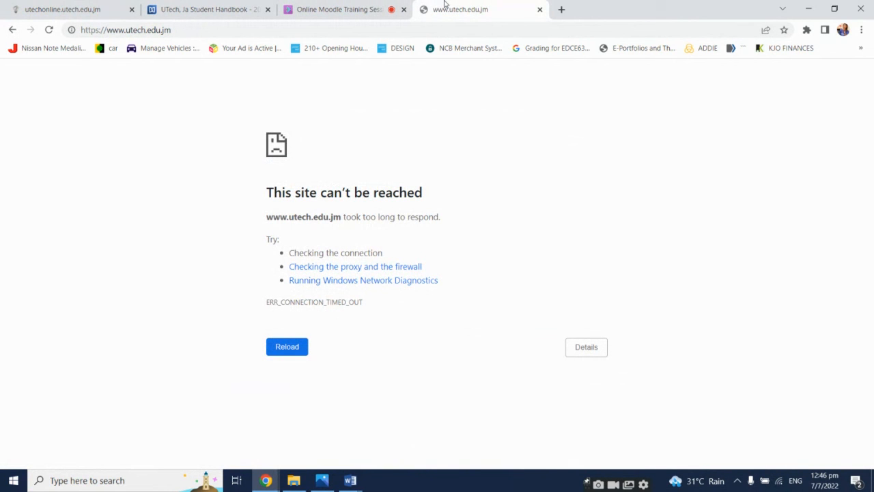
left_click(95, 5)
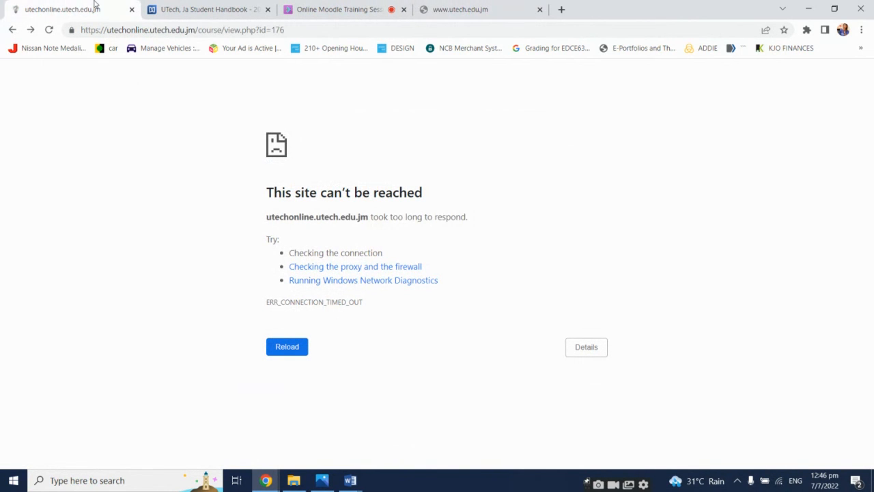
Close the UTech Student Handbook tab
left_click(230, 8)
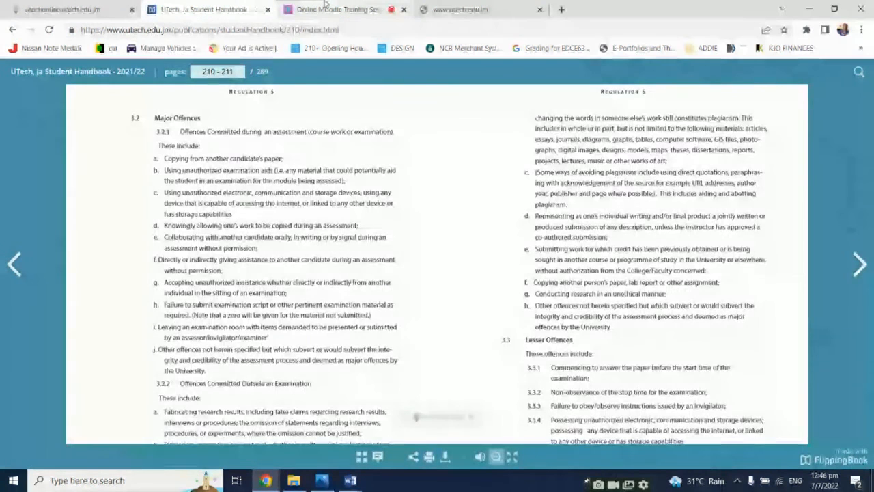
left_click(267, 9)
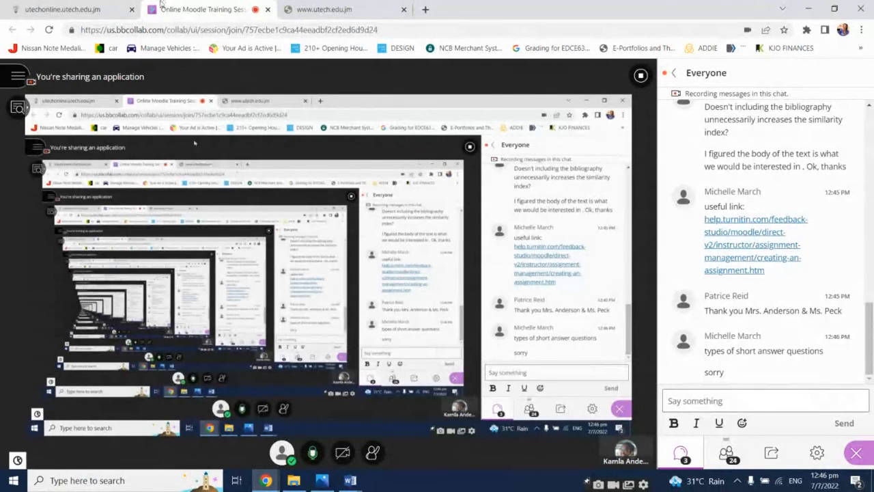
Try reloading the Moodle course page twice, glancing at the Collaborate session tab in between
left_click(89, 9)
left_click(50, 30)
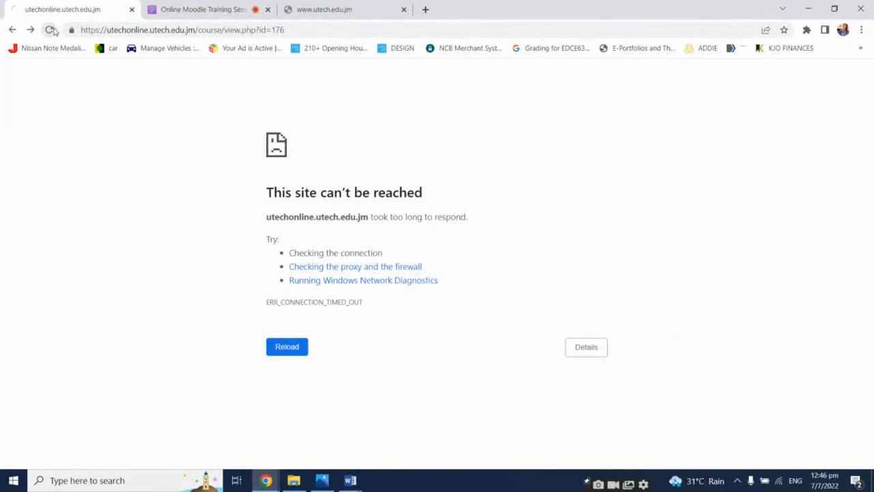
left_click(203, 9)
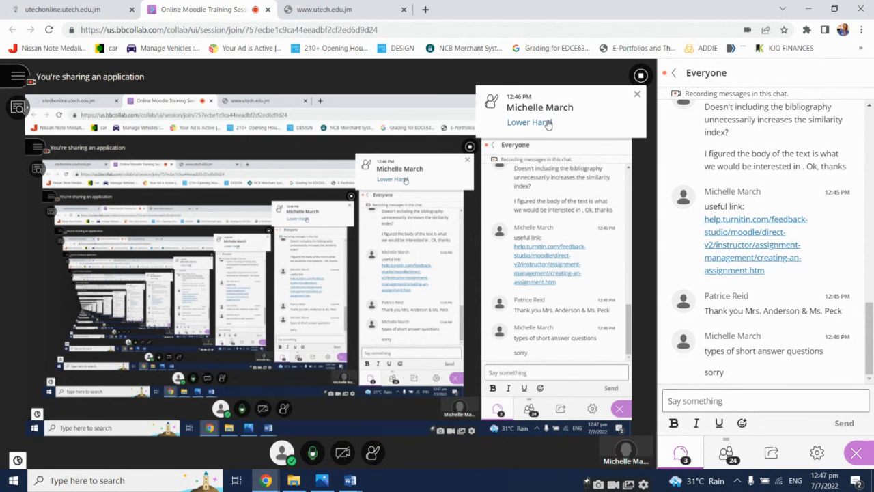
left_click(75, 9)
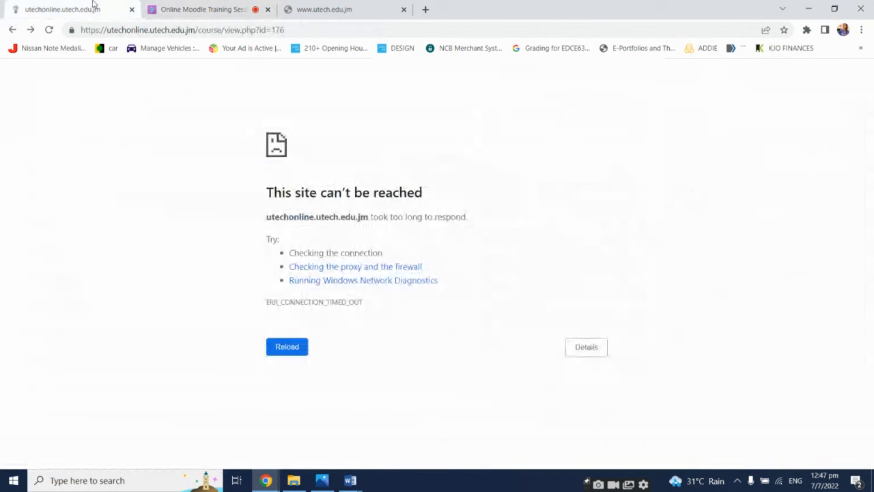
left_click(49, 30)
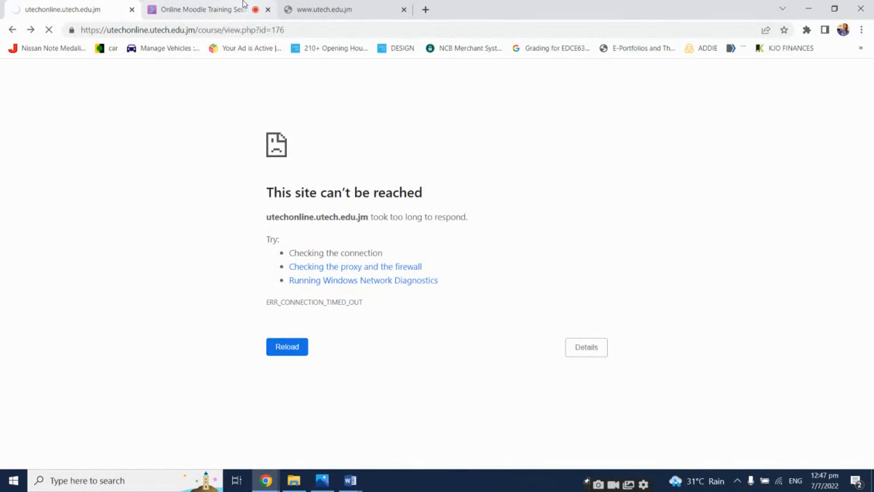
Review the Collaborate attendees list and return to the chat panel
left_click(243, 5)
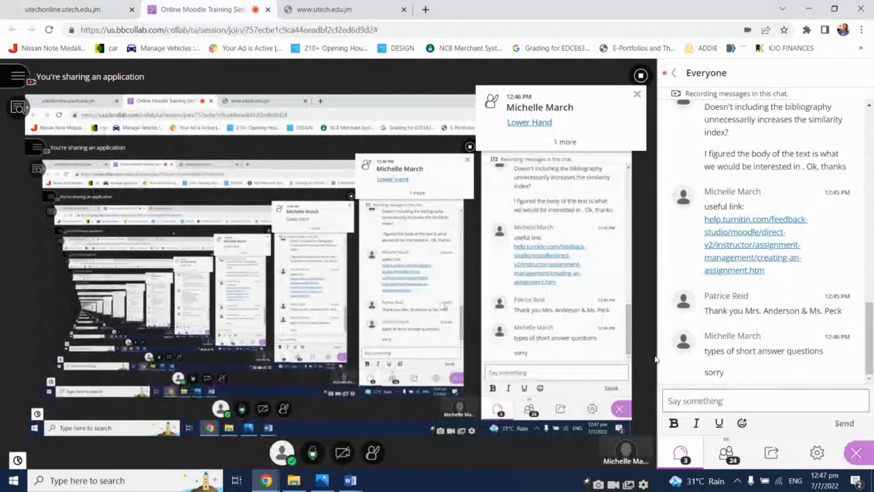
left_click(727, 452)
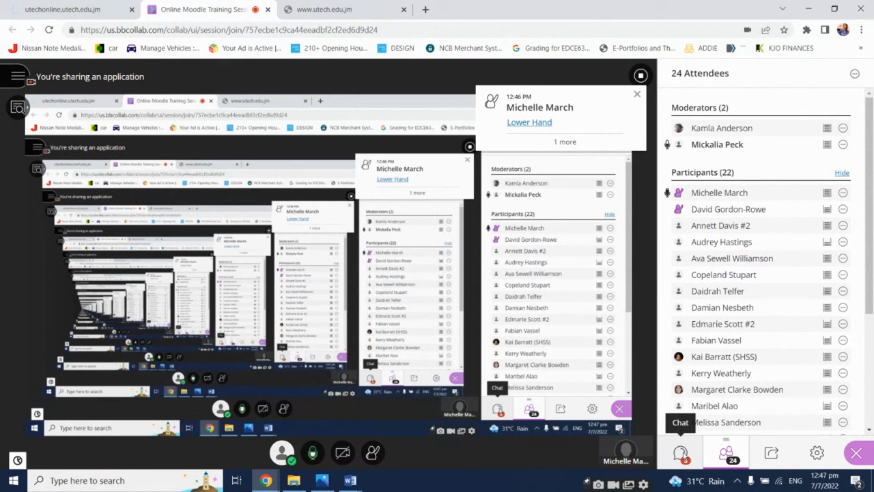
left_click(681, 452)
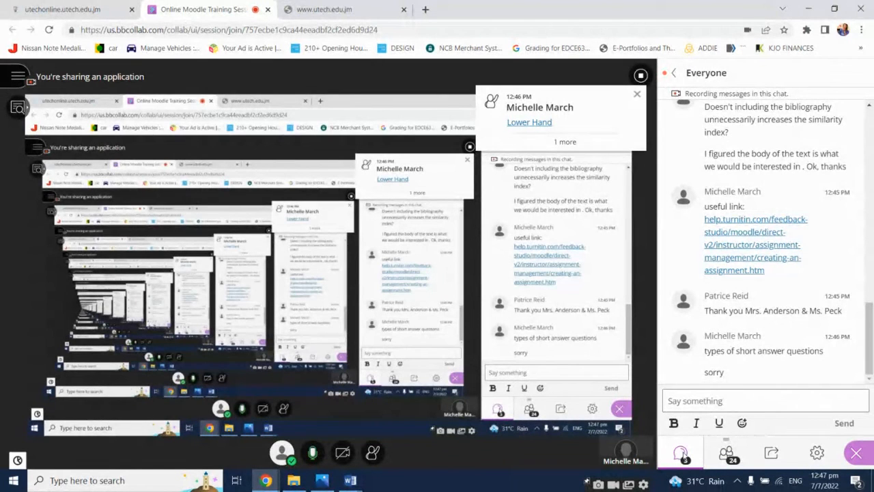
Lower the participant's raised hand from the notification and reopen the attendees list
left_click(541, 130)
left_click(735, 457)
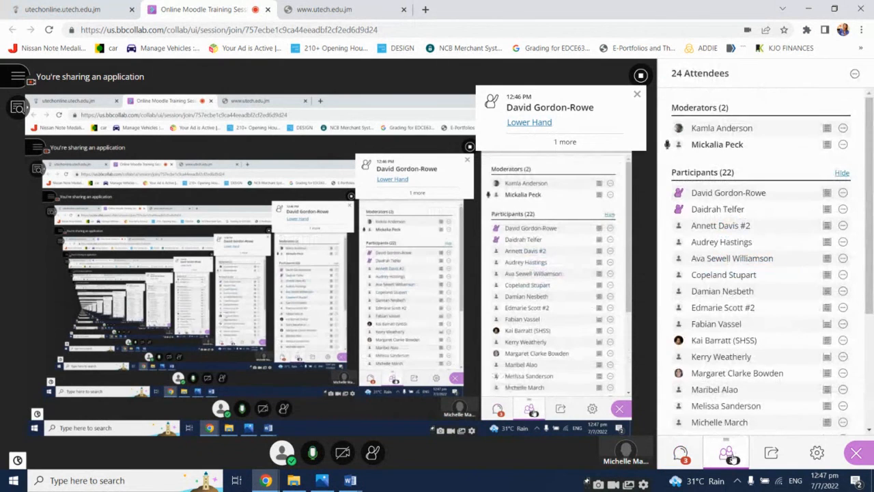